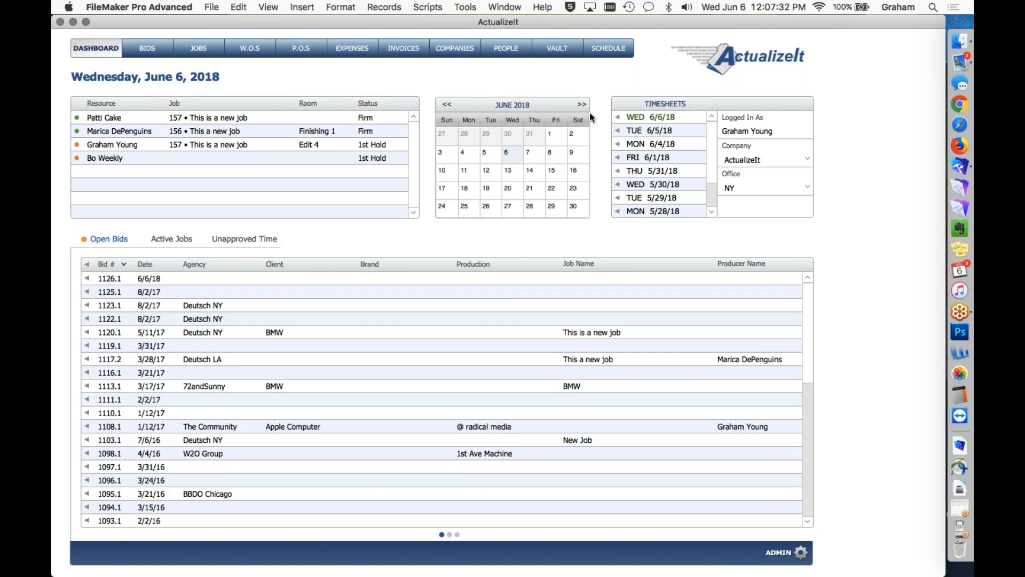
Review the admin setup, examining the category list, the workcodes with their rates, and the staff list
click(146, 50)
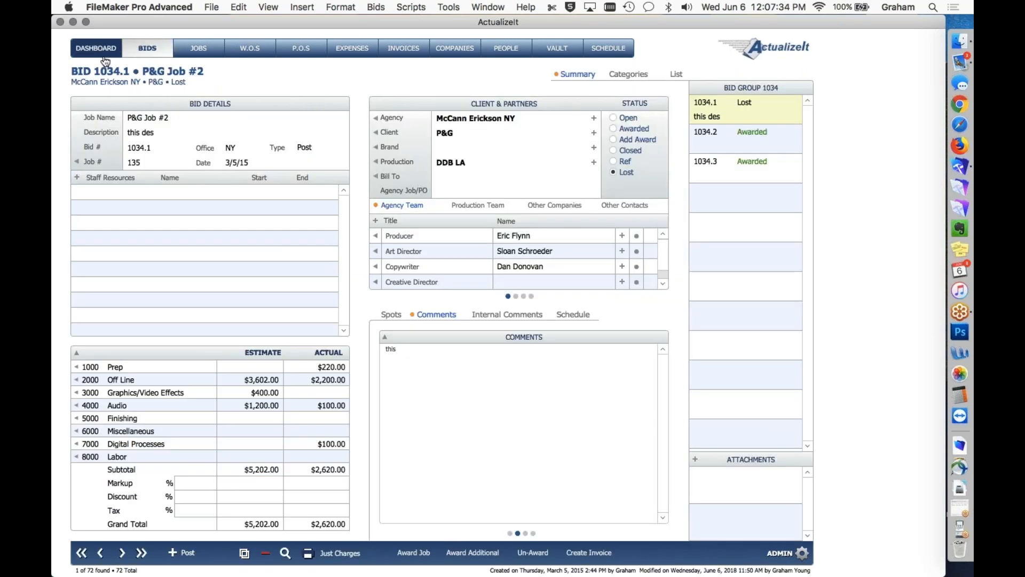
click(105, 59)
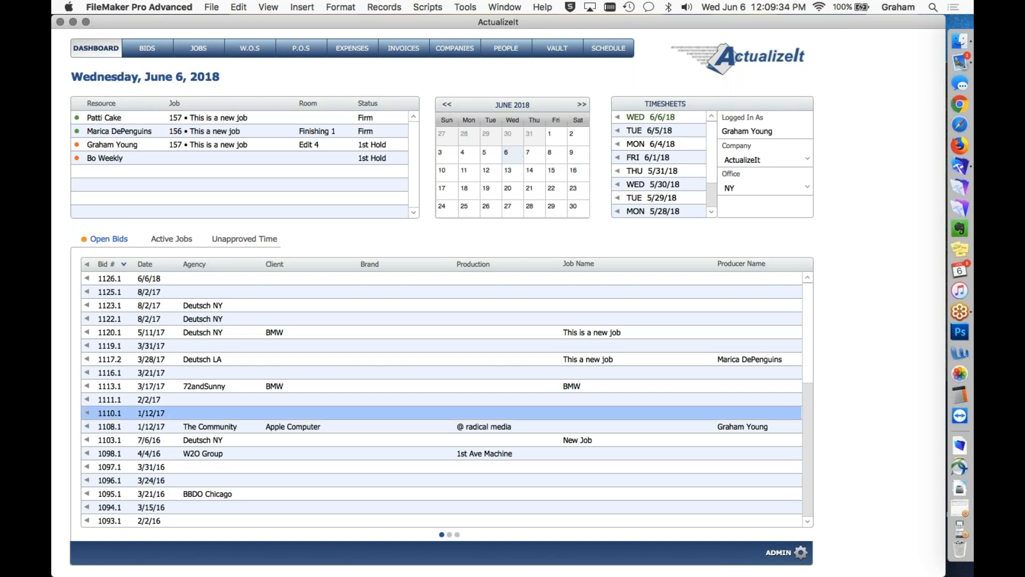
click(780, 553)
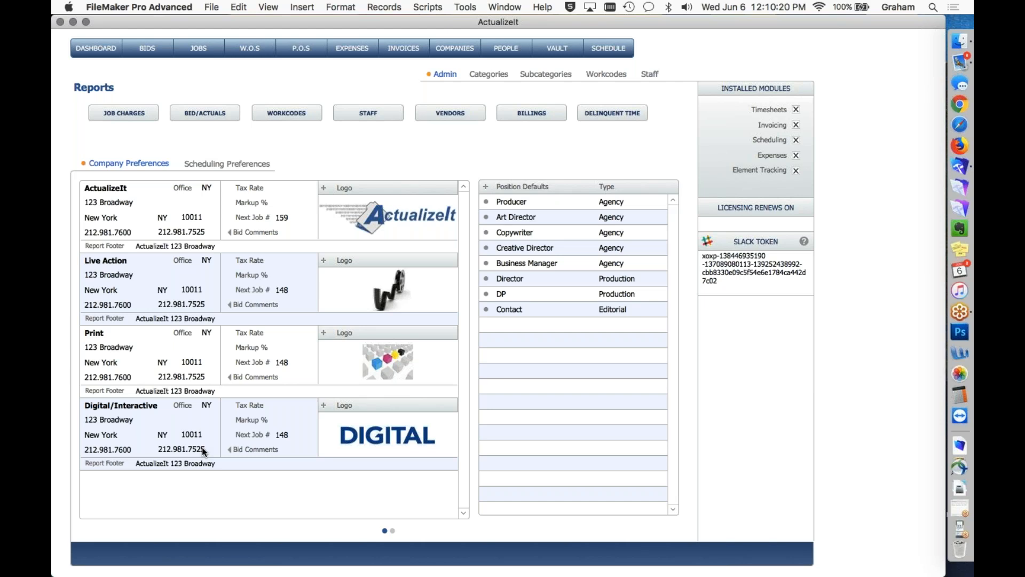
click(488, 75)
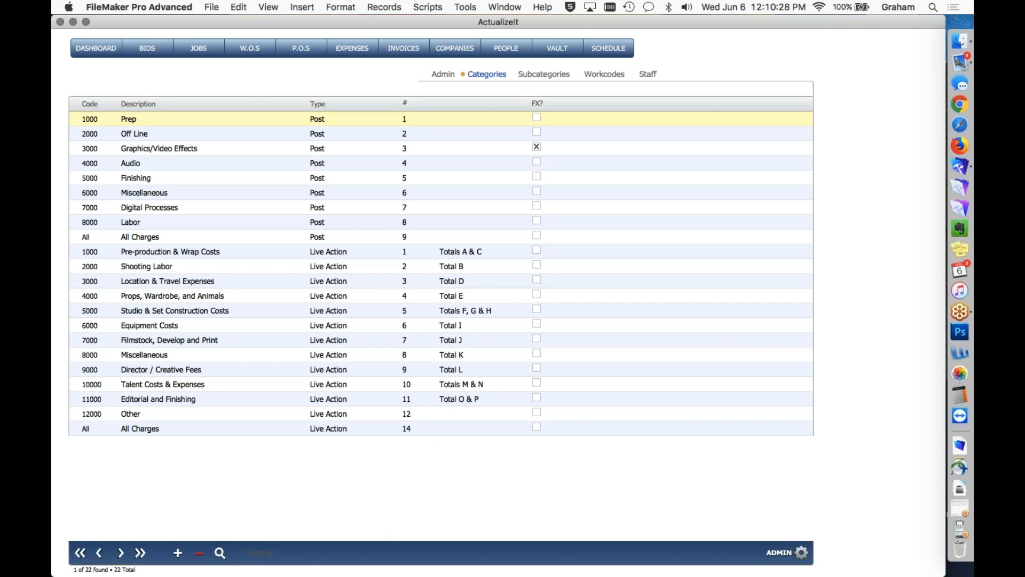
click(604, 73)
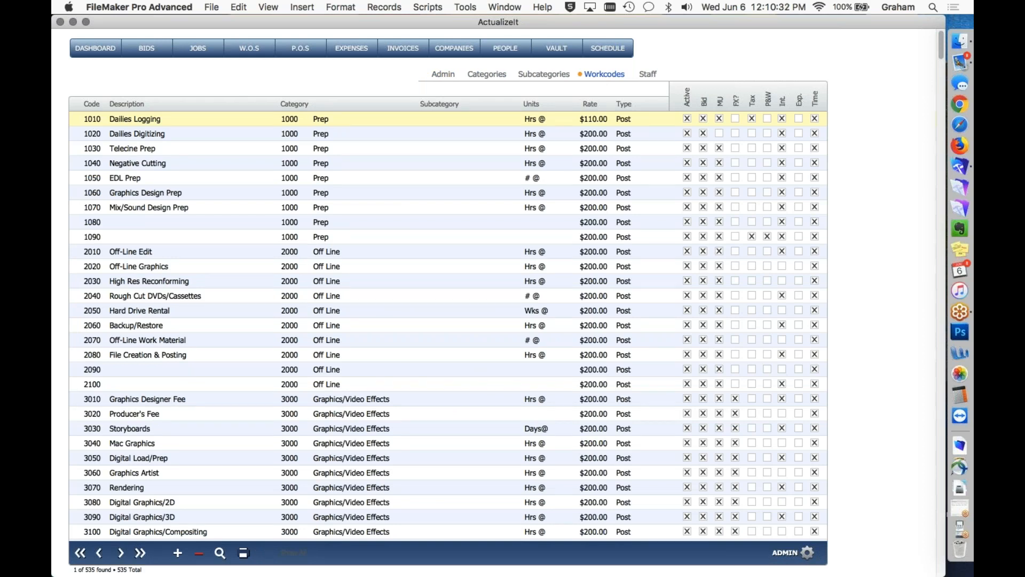
scroll(384, 298, down, 15)
scroll(386, 298, down, 20)
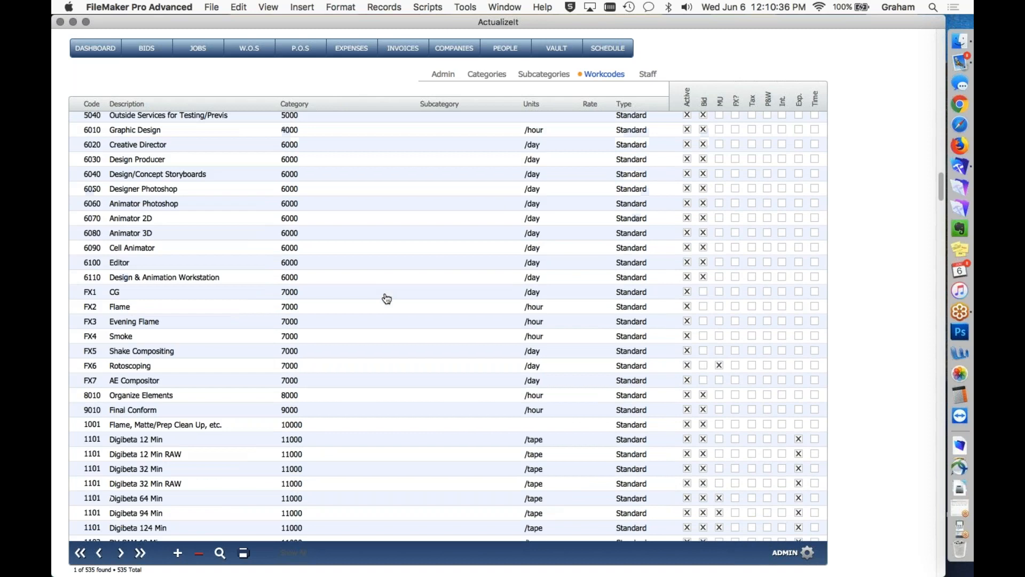
scroll(387, 298, up, 20)
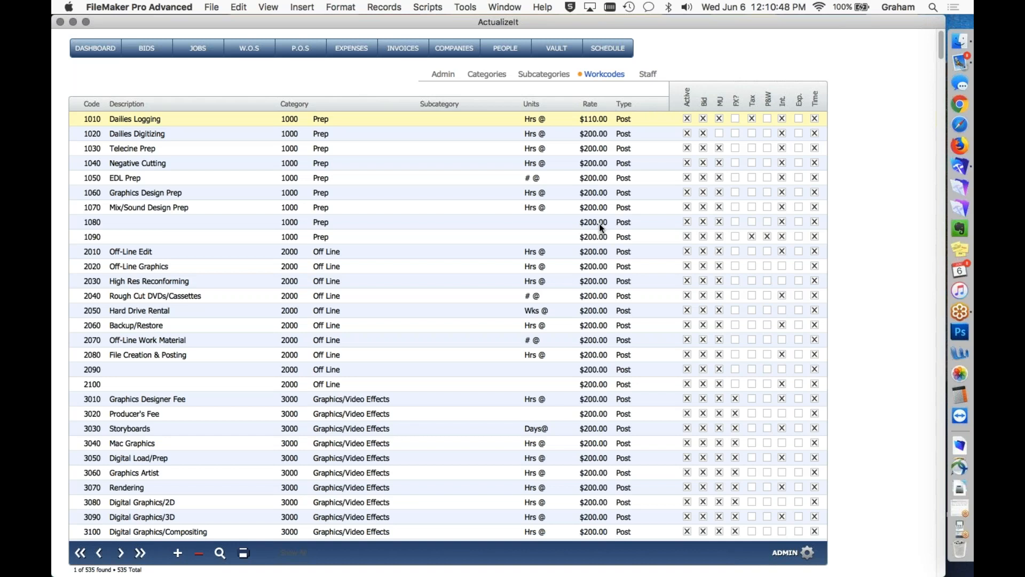
click(648, 77)
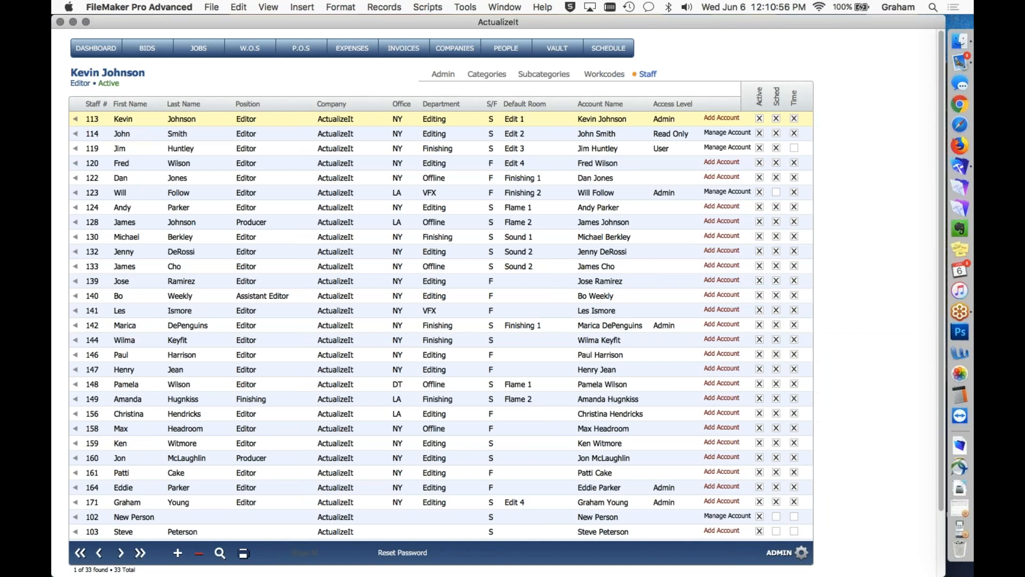
Examine the access level options in the account settings of staff member 120 and close the settings
click(721, 161)
click(636, 167)
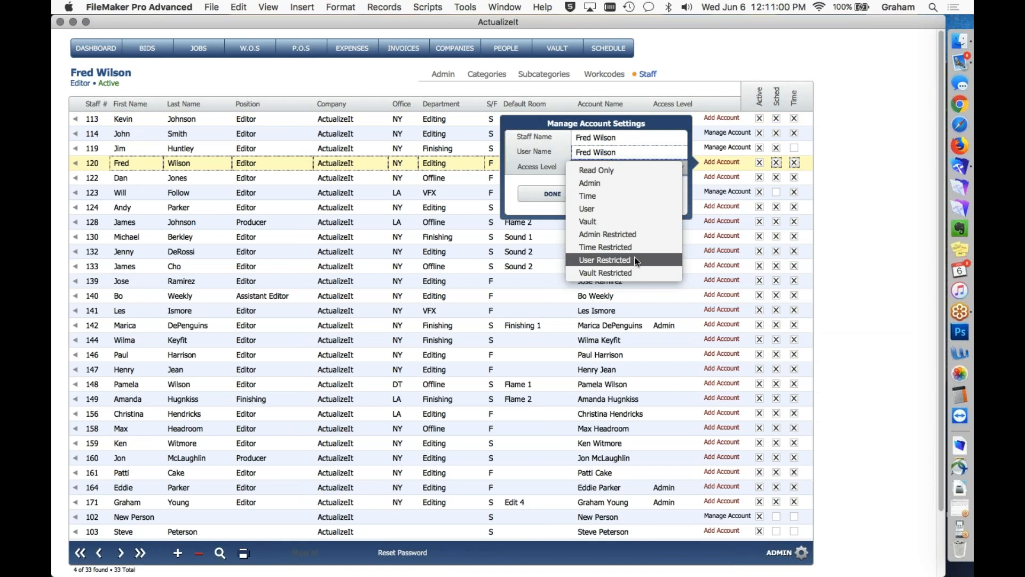
click(546, 155)
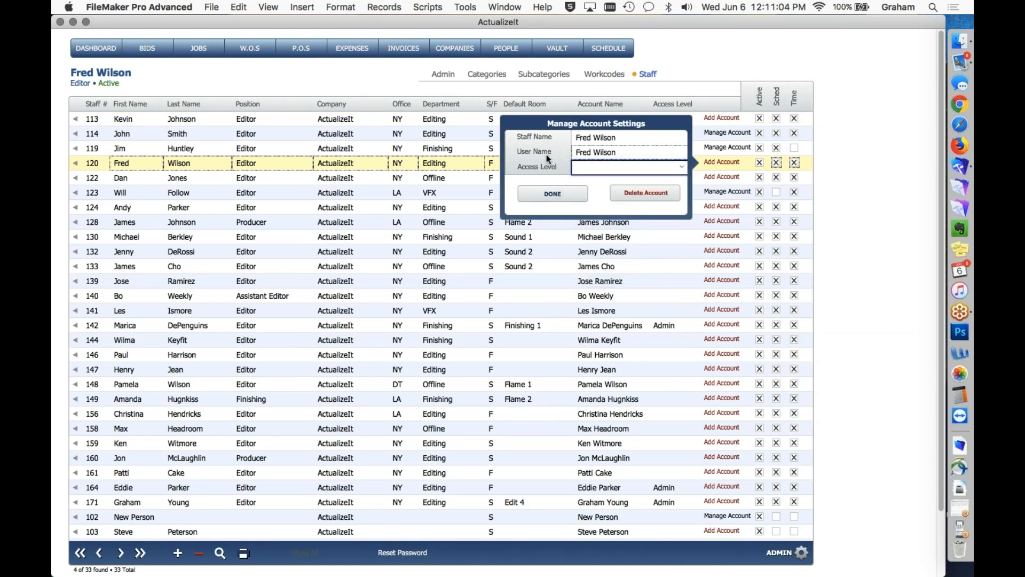
click(605, 168)
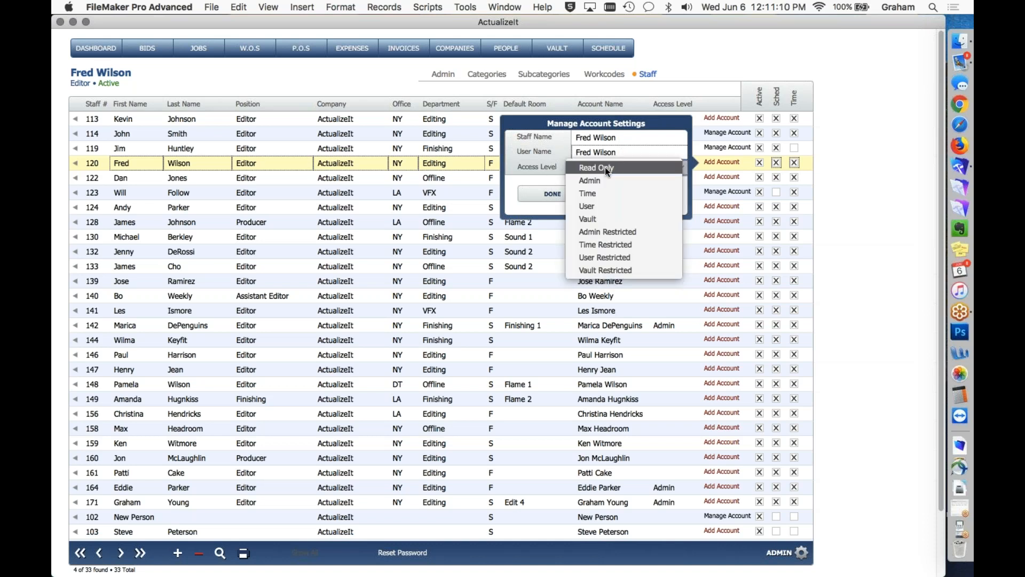
click(604, 207)
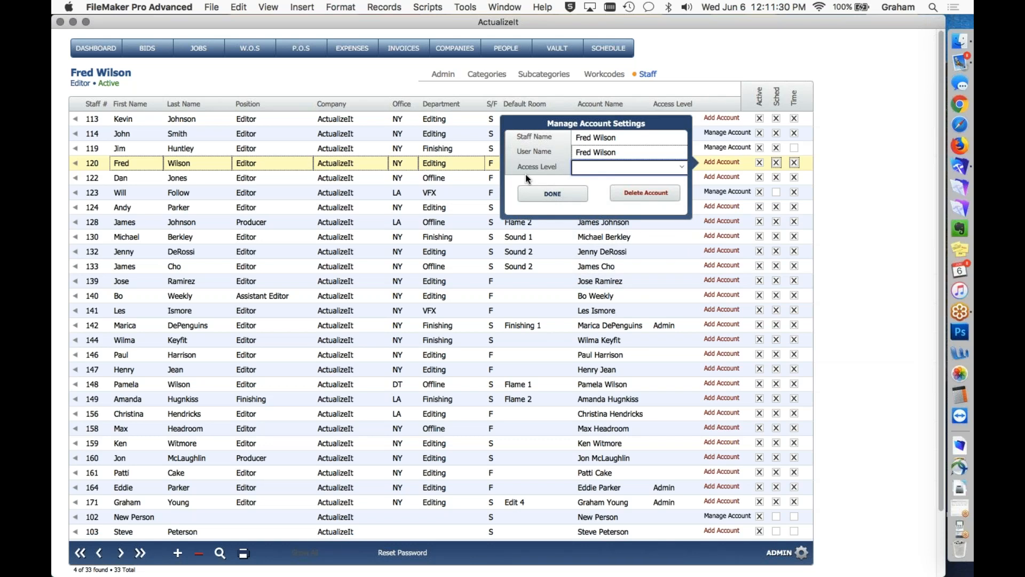
click(672, 193)
click(464, 269)
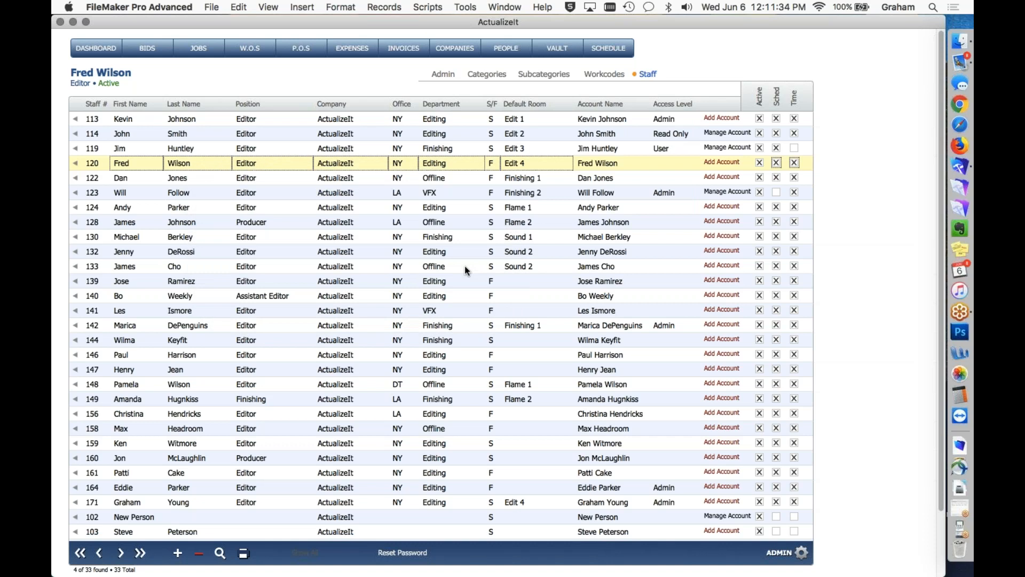
Create a new Post bid that starts a new bid group
click(444, 75)
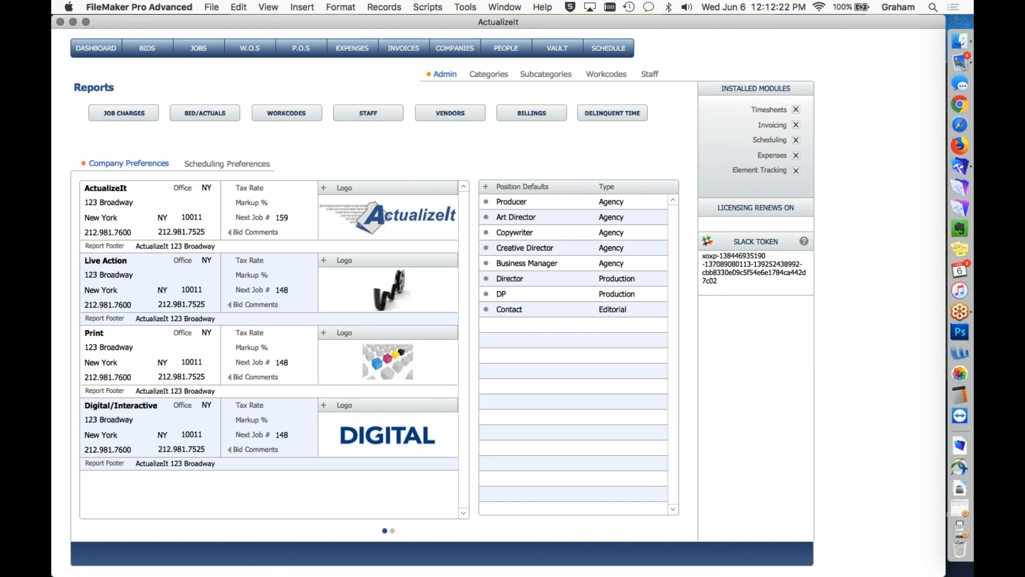
click(147, 48)
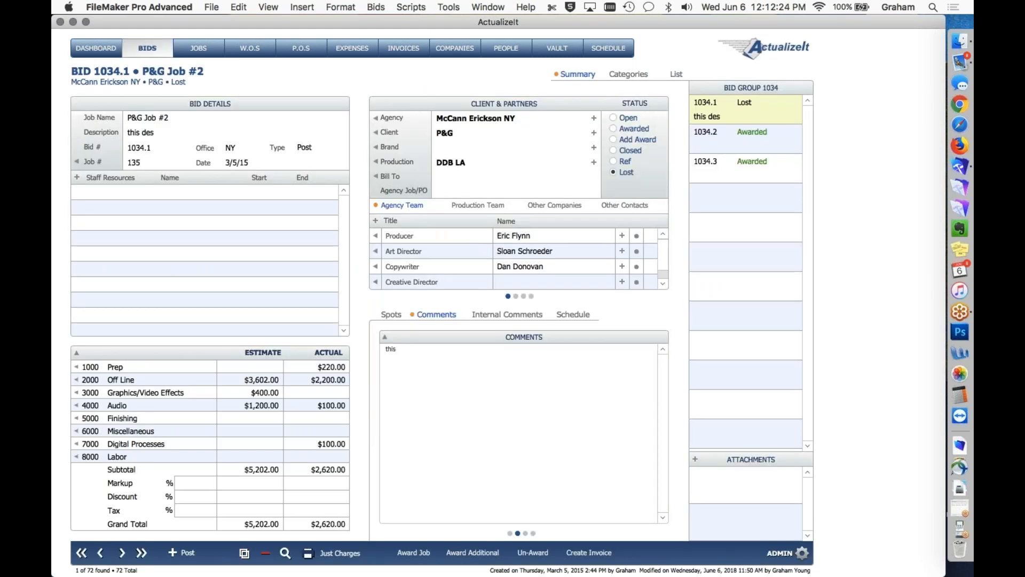
click(180, 552)
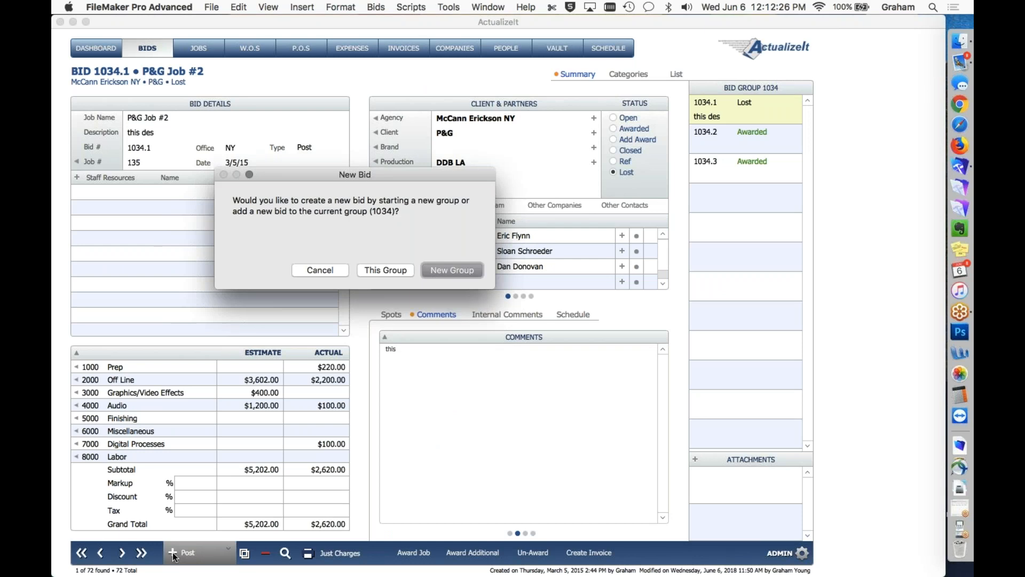
click(444, 275)
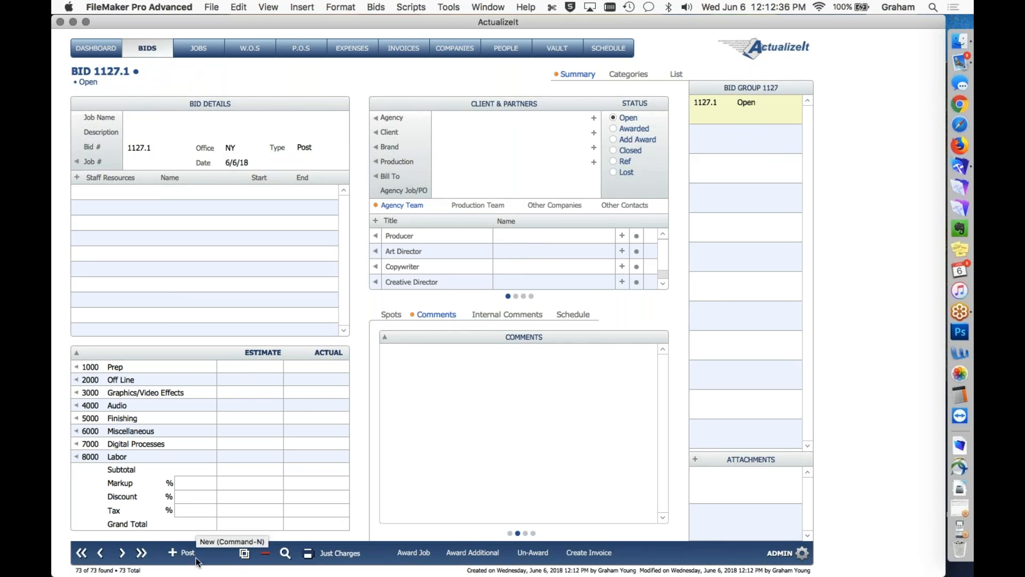
Set the new bid's client to Coca-Cola and its production company to Anonymous
click(459, 118)
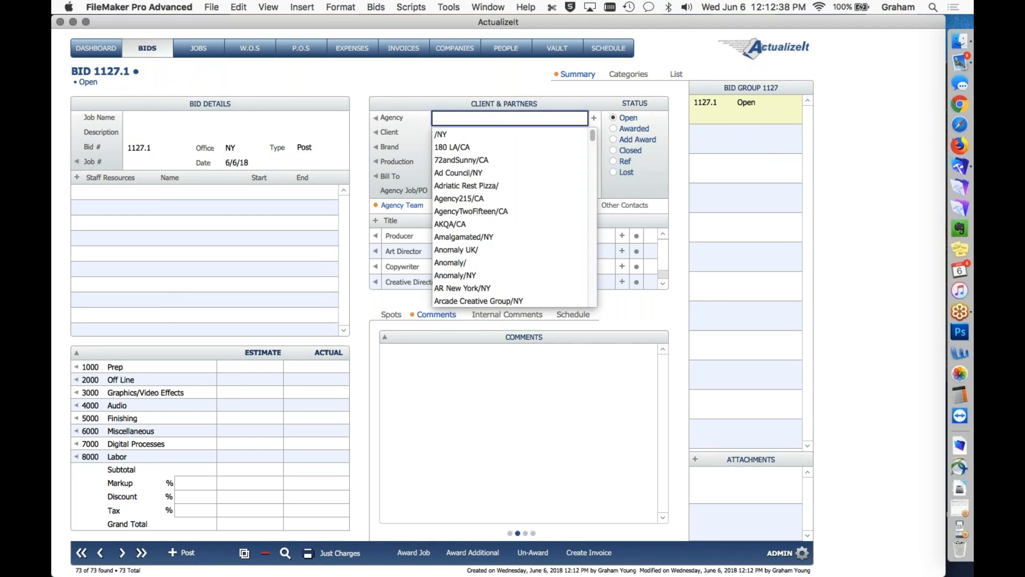
scroll(505, 230, down, 15)
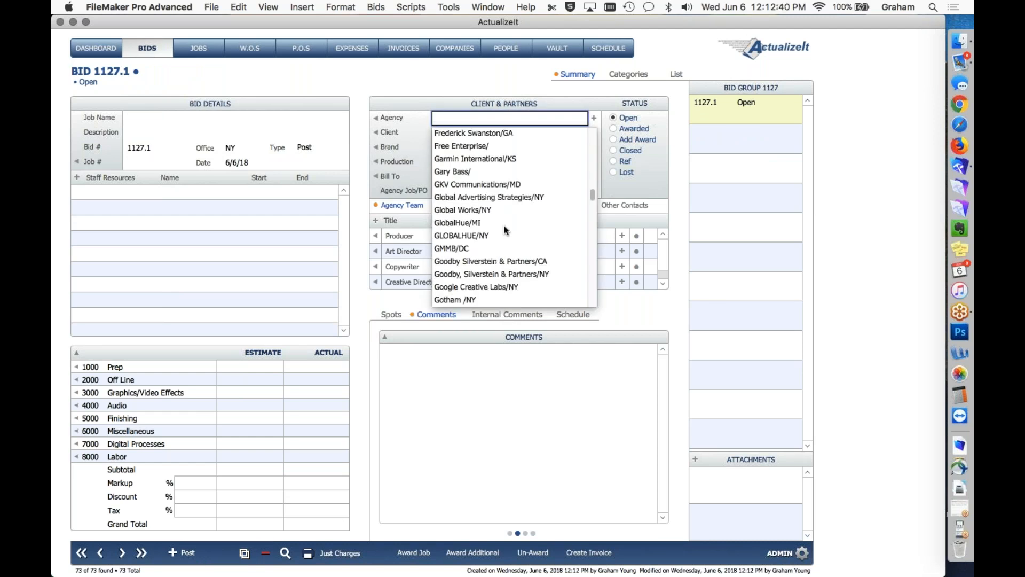
click(414, 85)
click(459, 133)
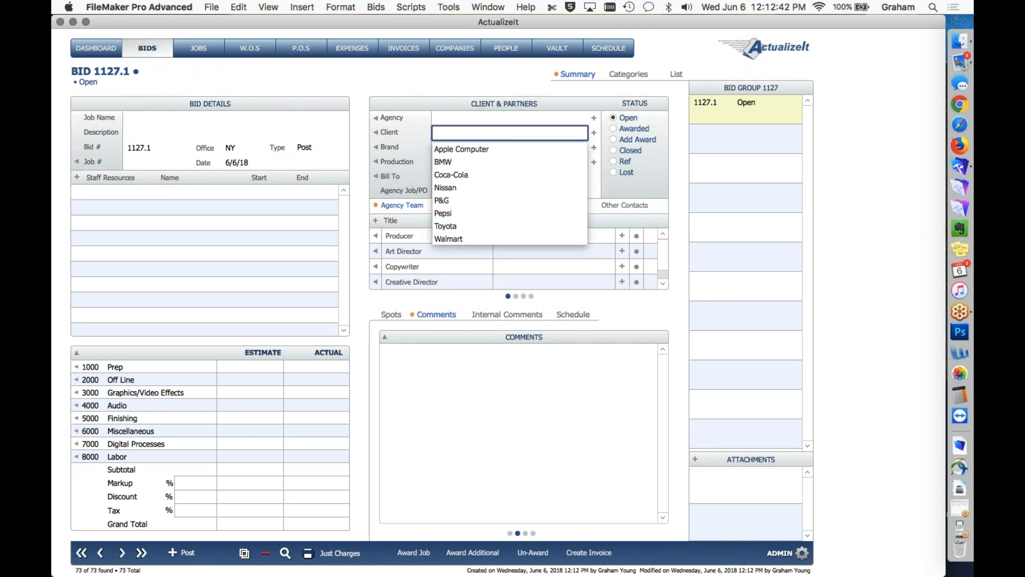
click(460, 175)
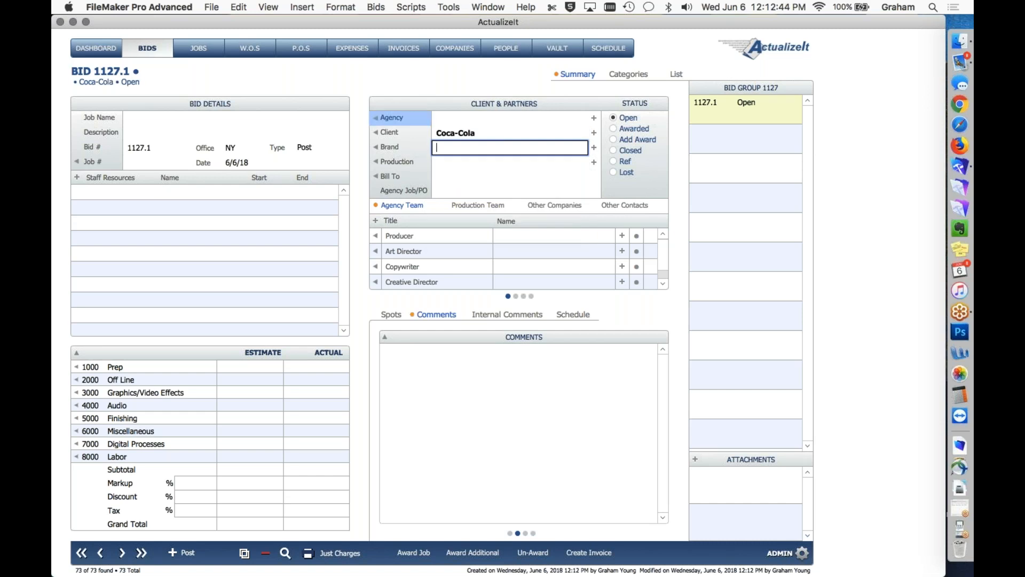
click(450, 161)
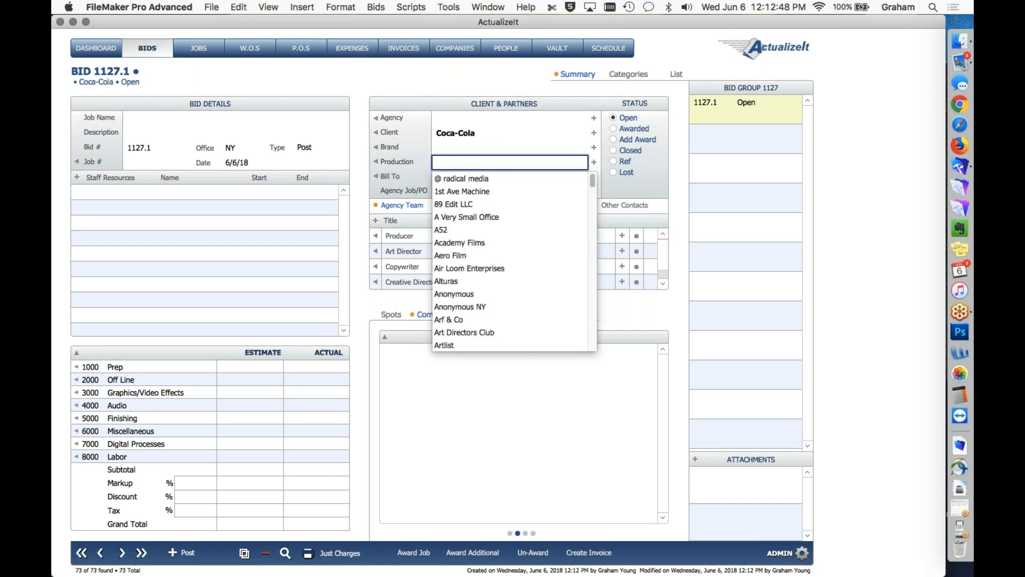
click(473, 293)
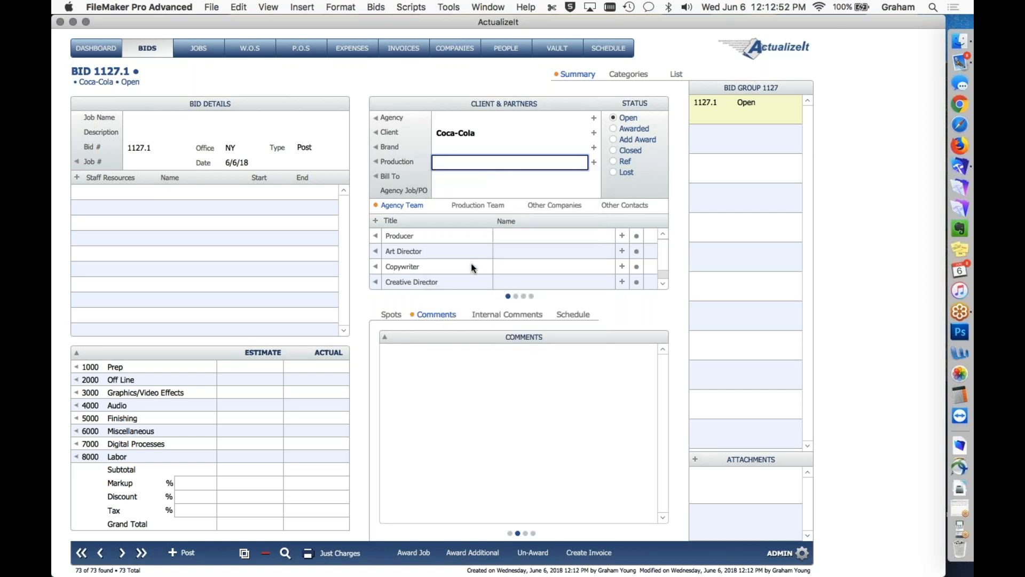
key(Tab)
View the company record linked as the bid's production company, and return to look at the bid's spots list
click(395, 161)
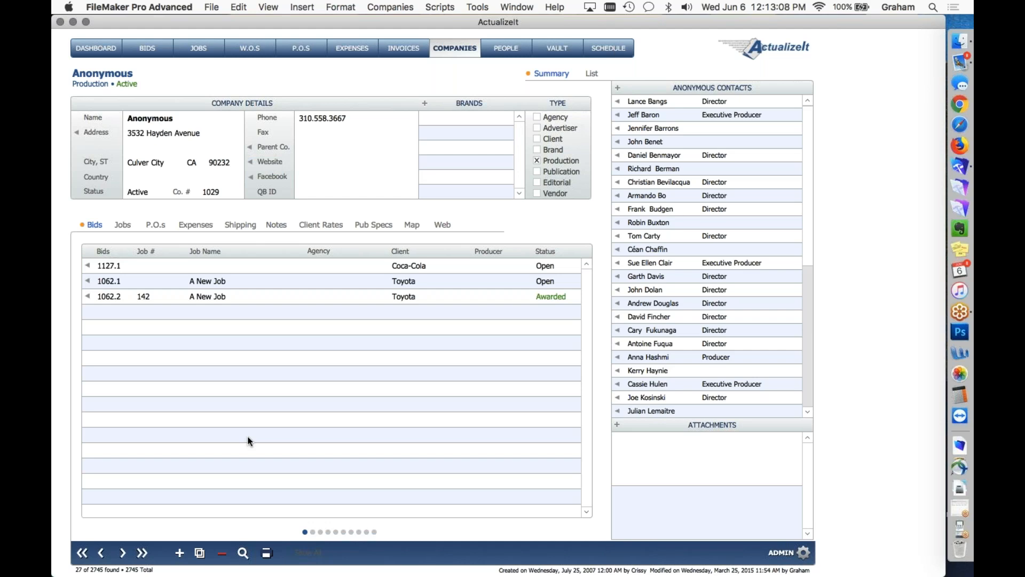
click(147, 48)
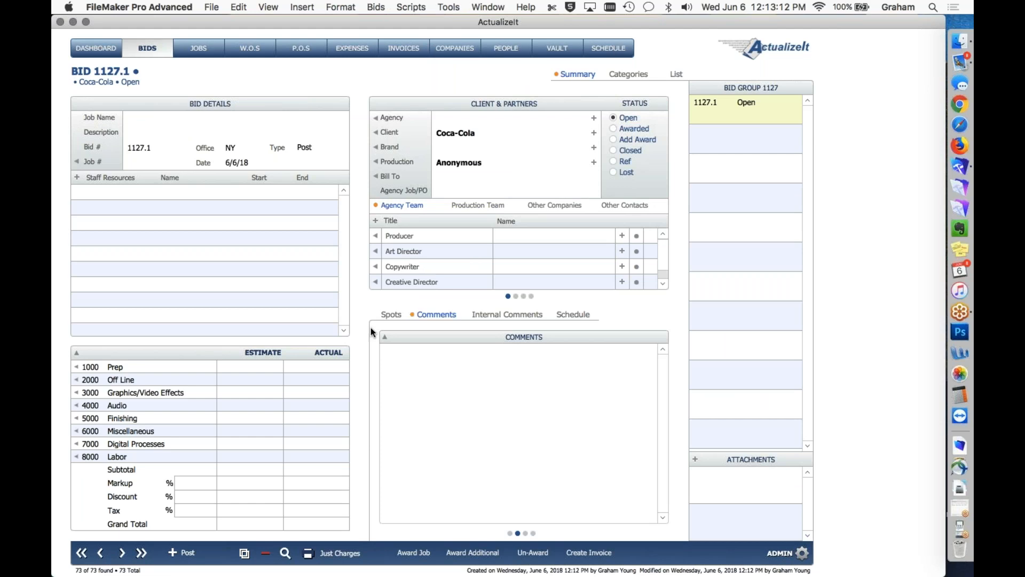
click(391, 314)
click(412, 350)
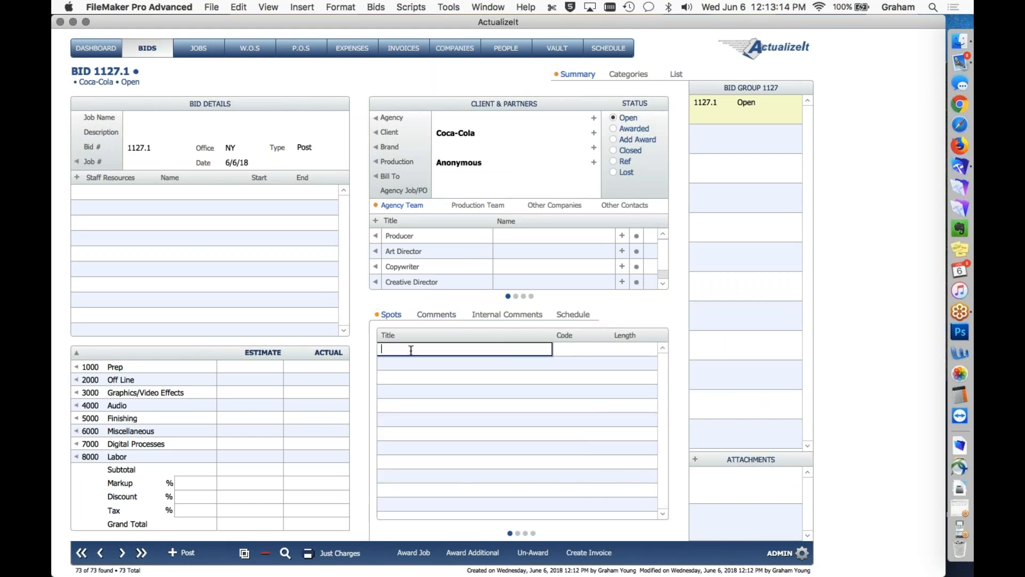
click(353, 83)
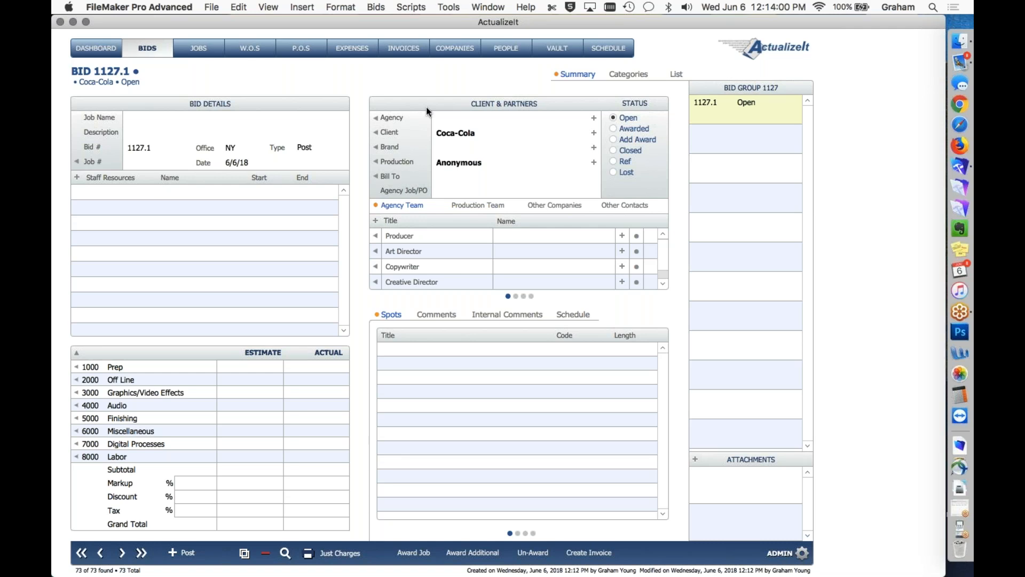
Name the job "this is a cool job" and enter a quantity of 2 for Telecine Prep in the Prep category
click(140, 116)
text(this is a cool job)
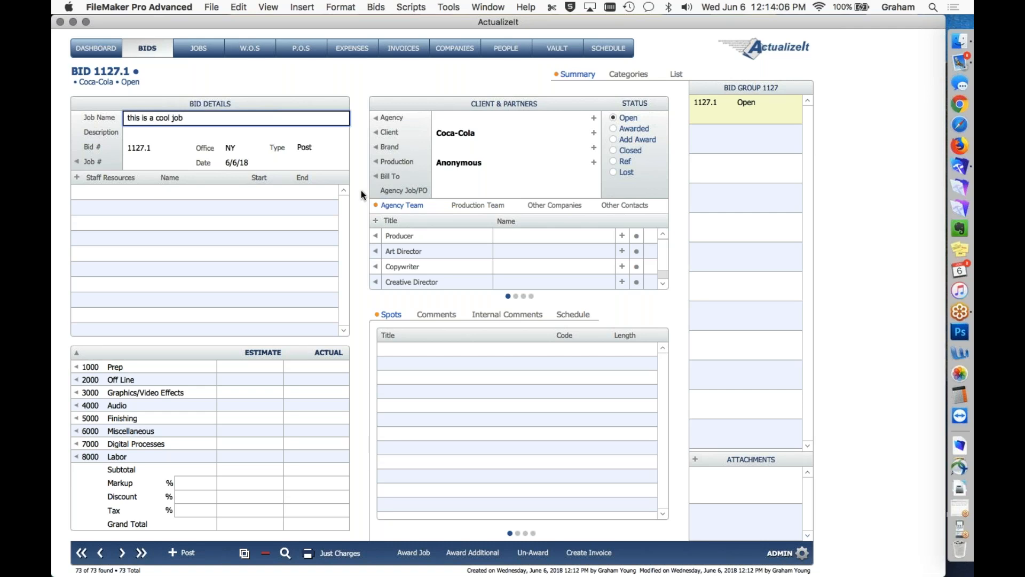
click(116, 367)
click(377, 164)
text(2)
key(Tab)
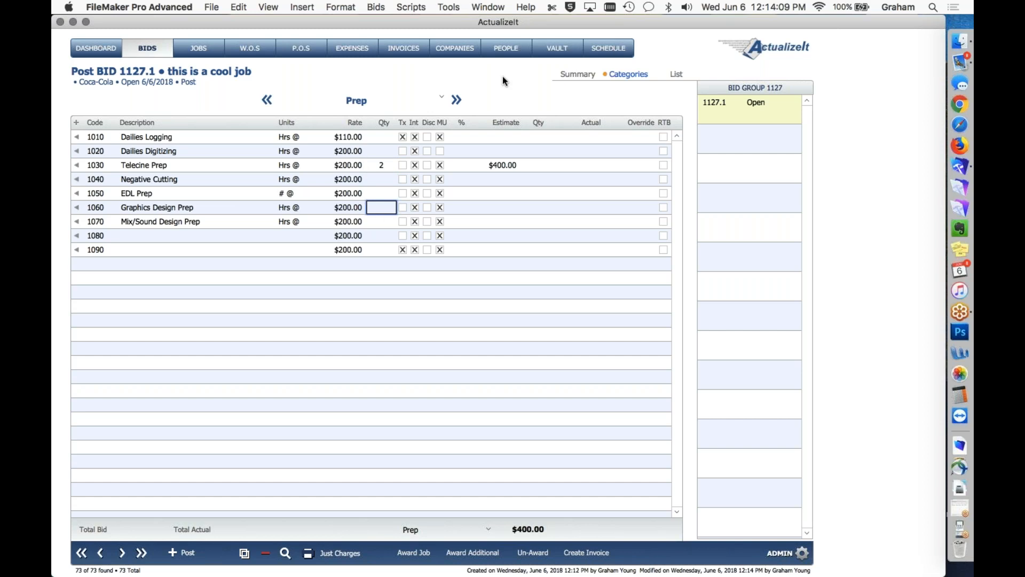
In the Off Line category, enter a quantity of 2 for Rough Cut DVDs/Cassettes and 2 for Off-Line Work Material
click(453, 104)
click(381, 180)
text(2)
click(380, 220)
text(2)
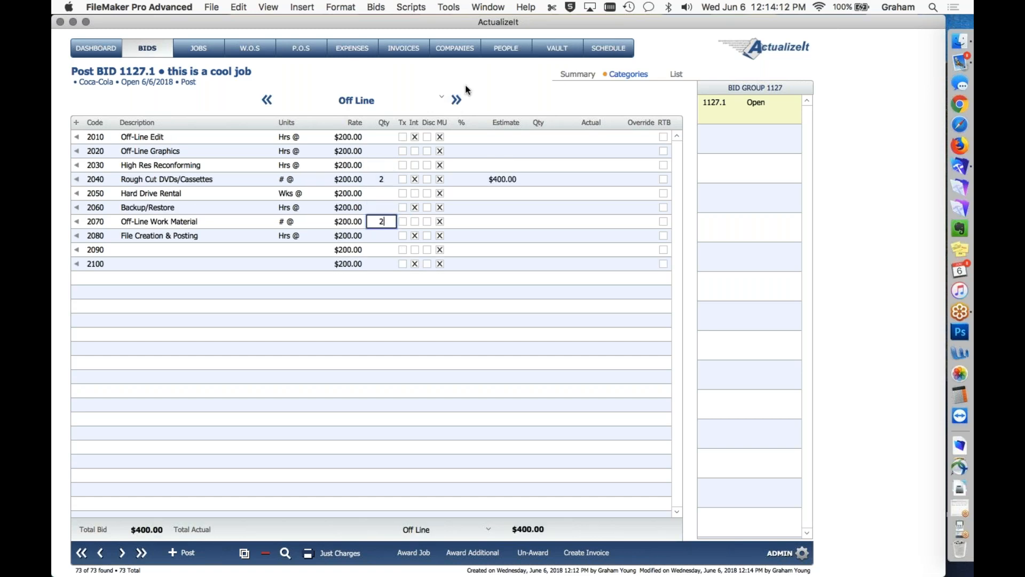
Show all charges of the bid and set Backup Storage Devices to a rate of $300.00 with a quantity of 2
click(454, 100)
click(448, 102)
click(352, 101)
click(349, 88)
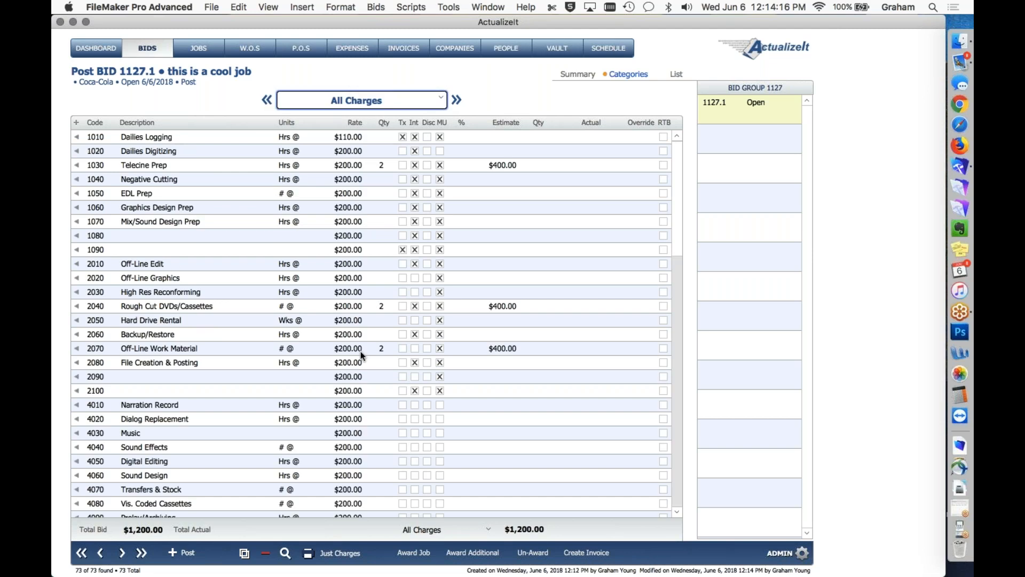
scroll(360, 351, down, 15)
click(345, 337)
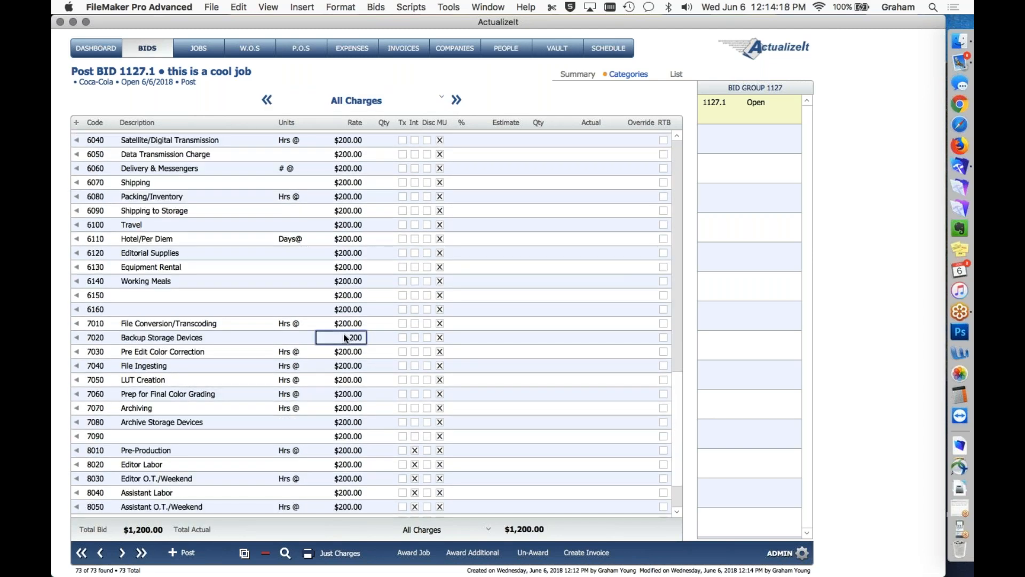
drag(346, 338, 370, 336)
text(2)
text(00)
click(382, 337)
text(2)
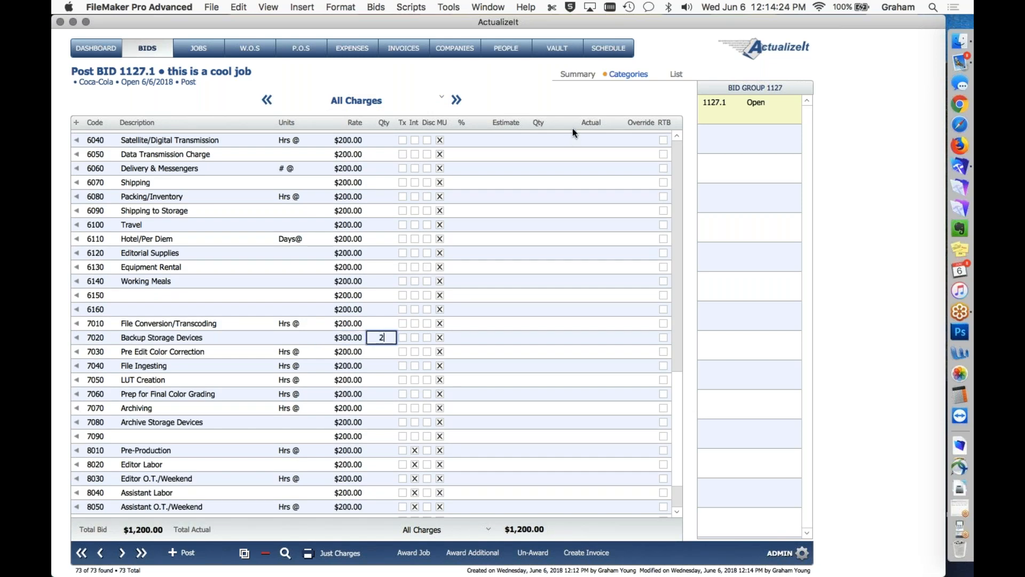
Check the bid's summary and the client rates on the linked Coca-Cola company record, and return to the bid
click(577, 74)
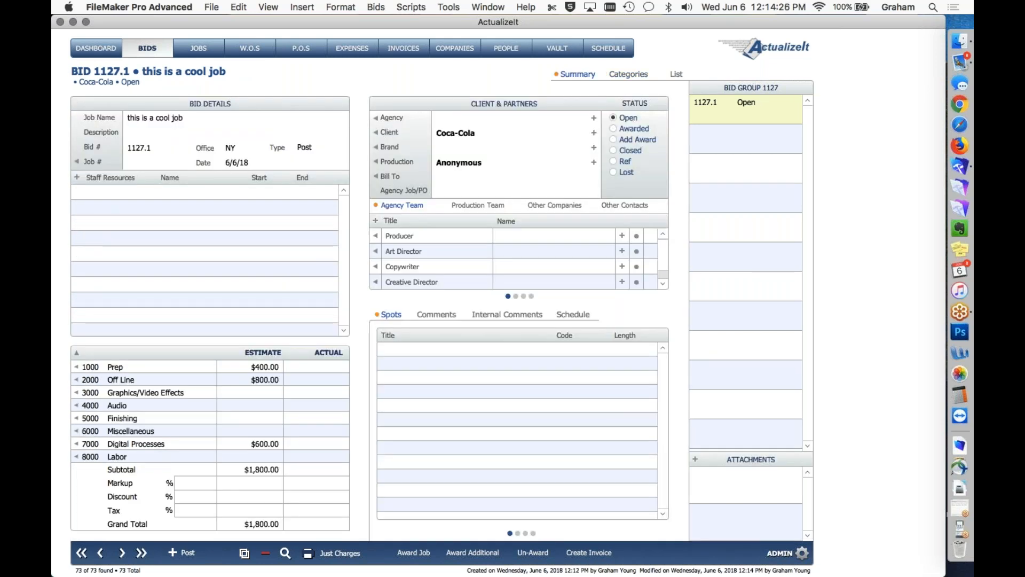
click(392, 136)
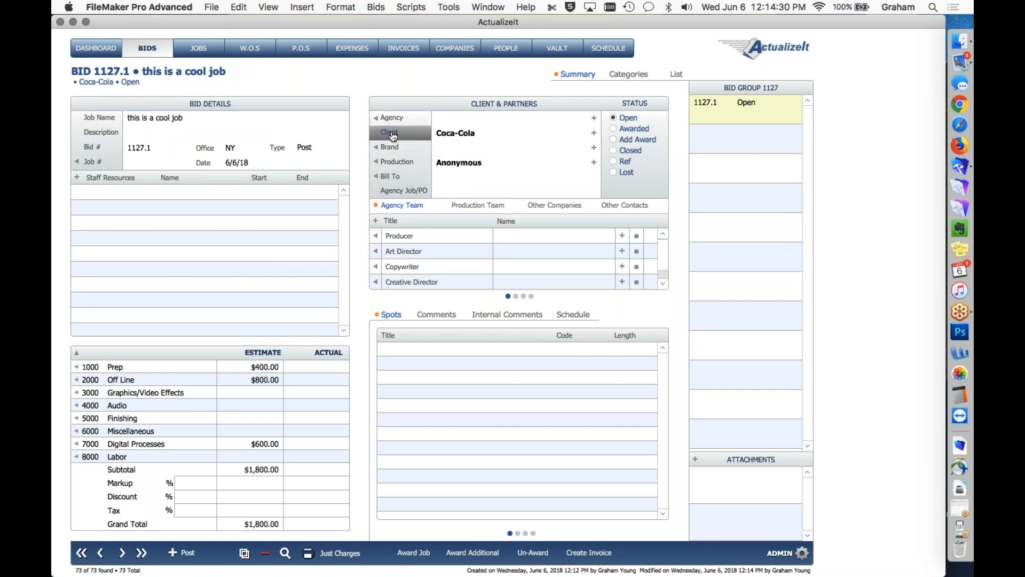
click(320, 224)
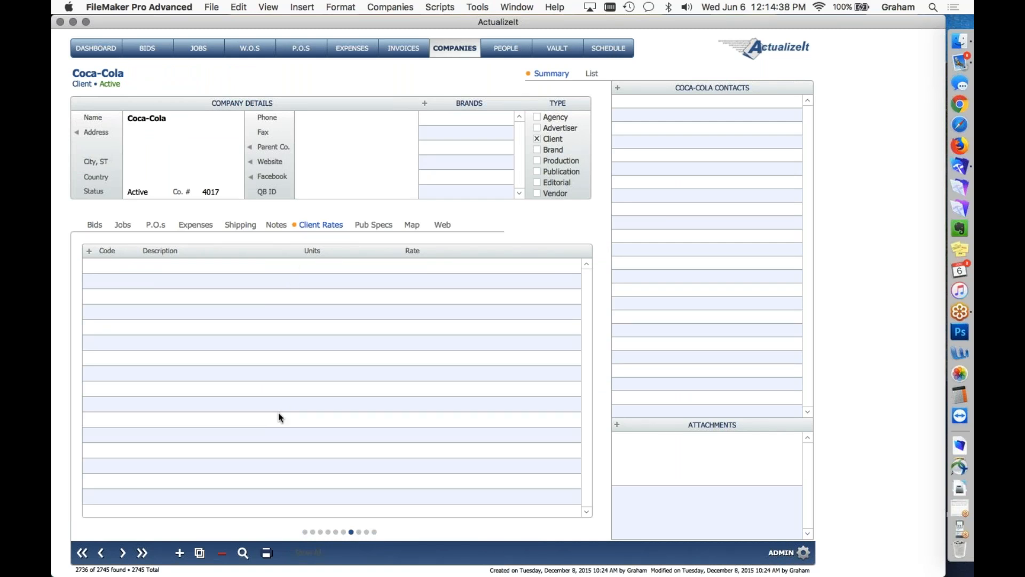
click(148, 48)
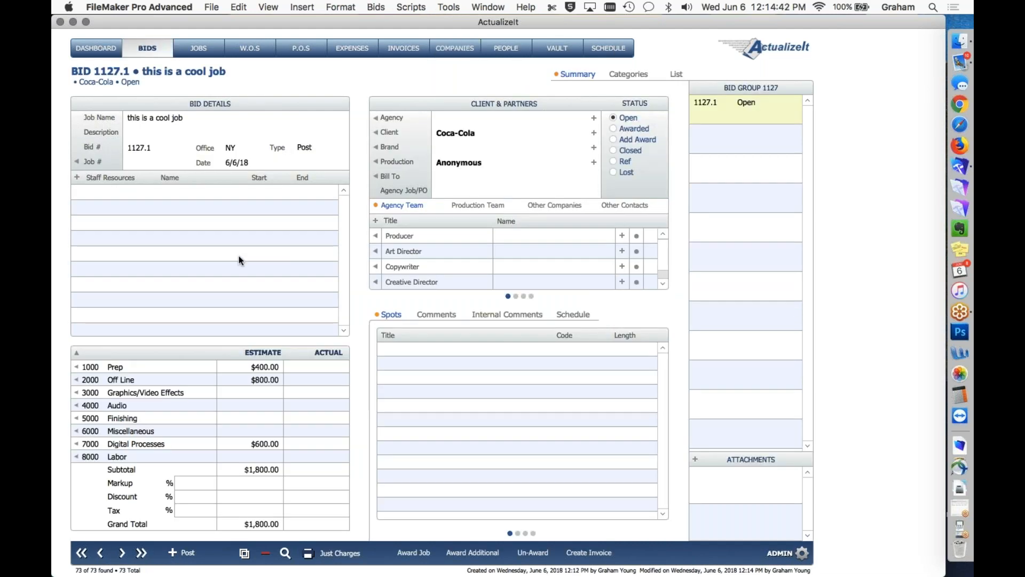
Preview both pages of the bid's printable Post Production Cost Summary, and close the preview
key(super+p)
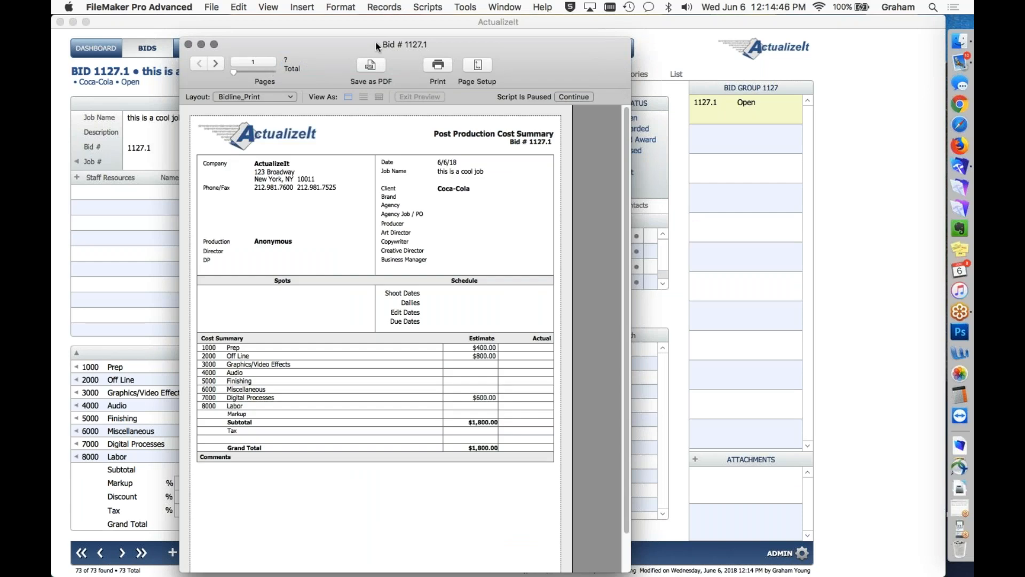
click(216, 64)
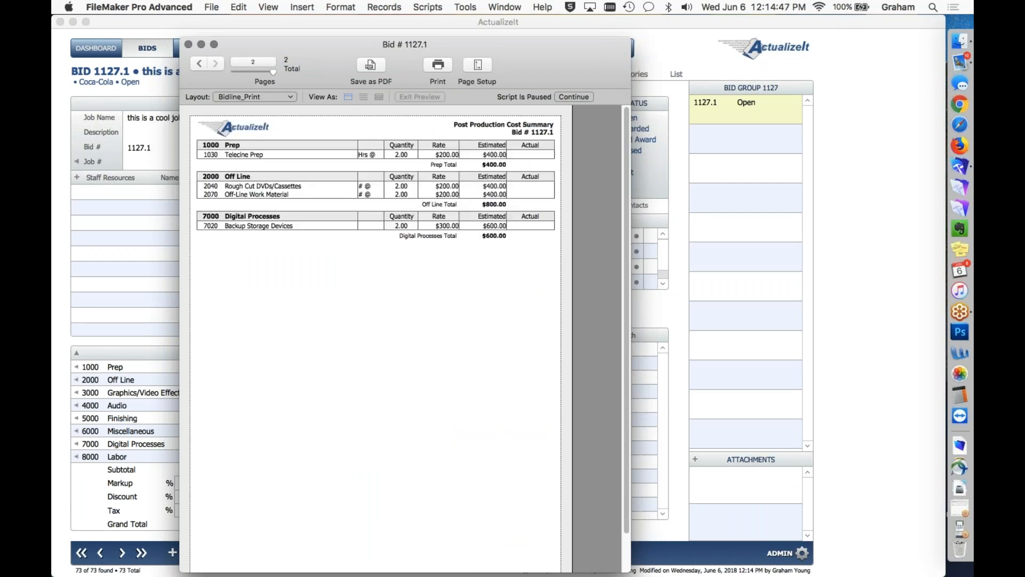
click(200, 64)
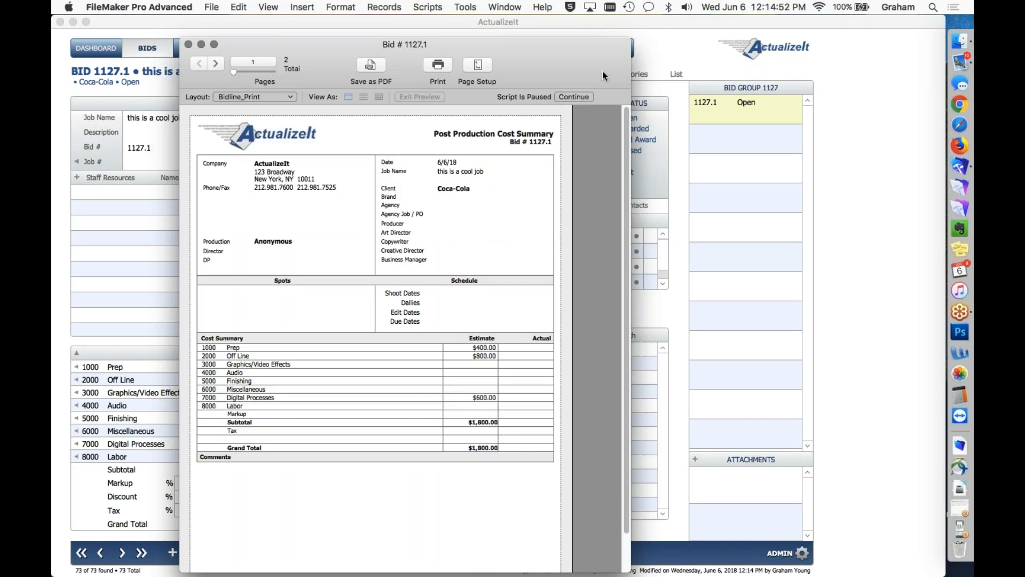
click(577, 99)
key(Escape)
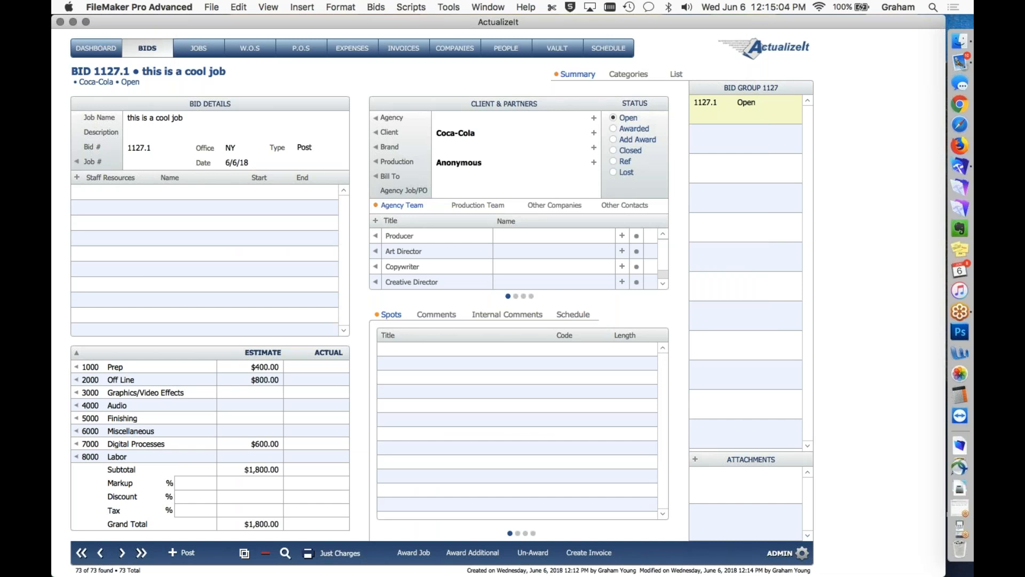
Set the bid's description to "Rev 1" and duplicate the bid within its bid group
key(Tab)
text(Rev 1)
click(245, 553)
key(Return)
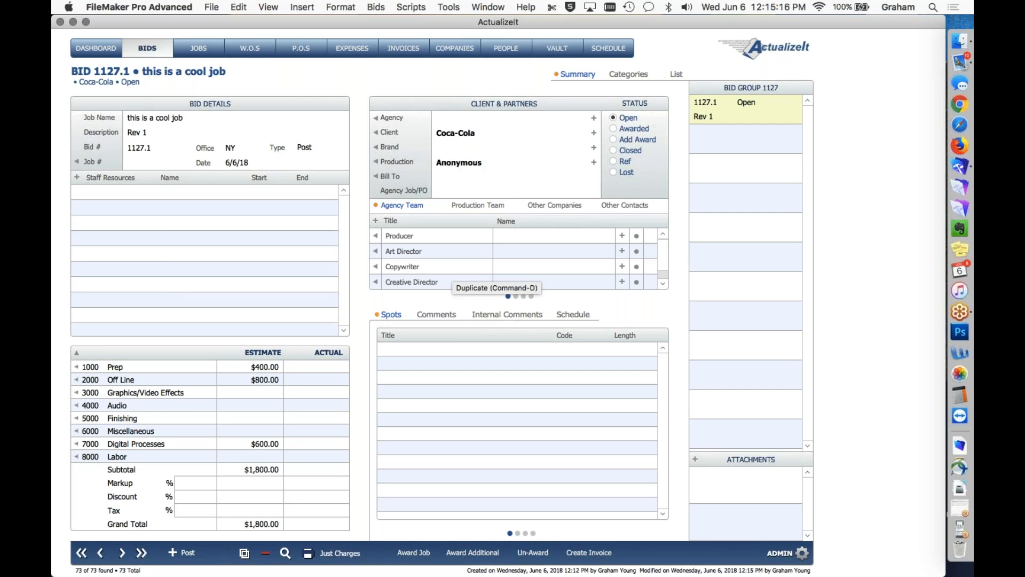
key(super+d)
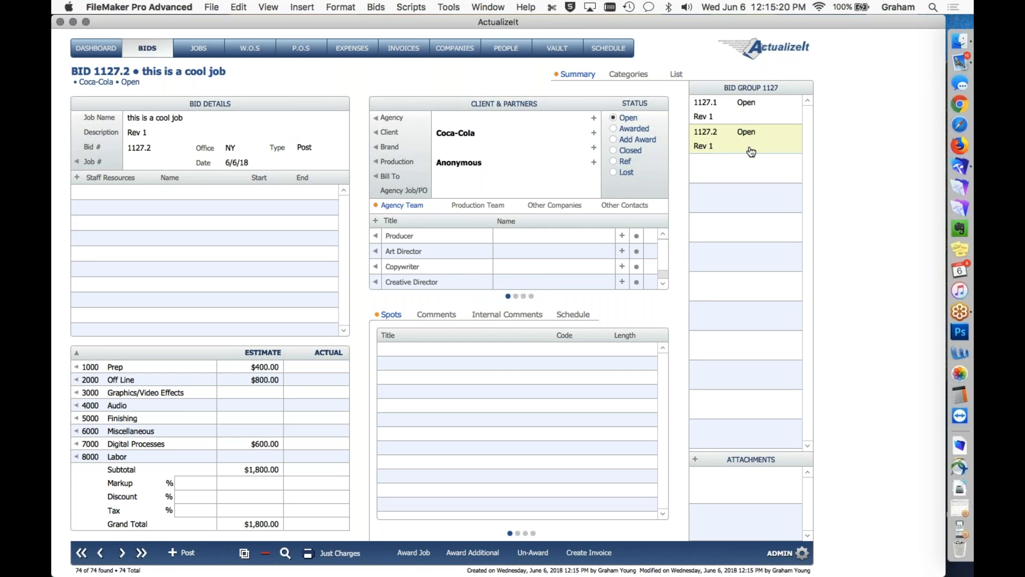
Change the duplicated bid's description to "Rev 2"
click(191, 130)
key(BackSpace)
text(2)
click(317, 83)
In the Finishing category, enter a quantity of 3 for Film Cleaning, Tape Stock & Reels and Finished Cassettes/DVDs, and return to the bid summary
click(132, 422)
click(384, 165)
text(3)
click(382, 264)
text(3)
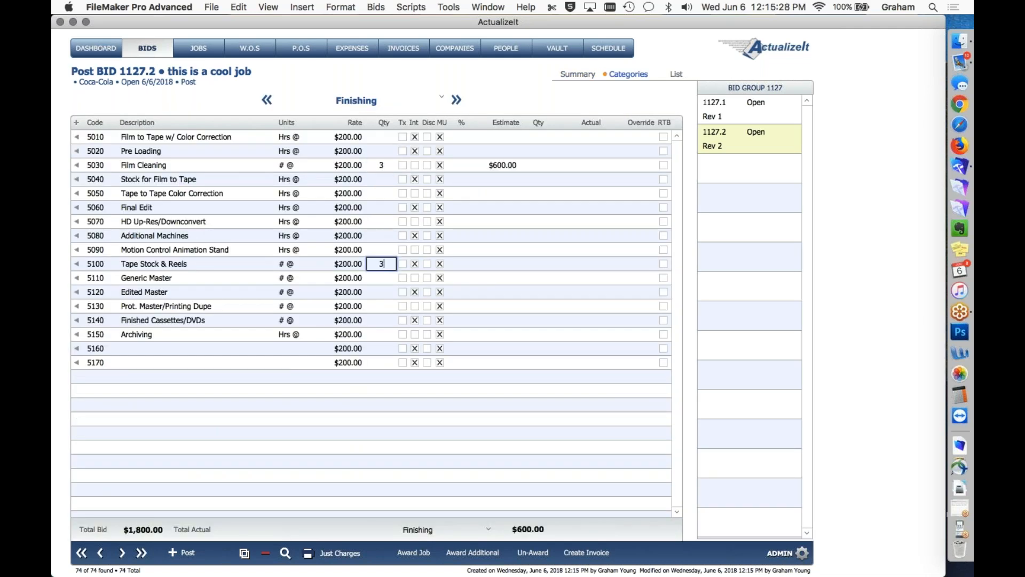
click(383, 321)
text(3)
click(577, 75)
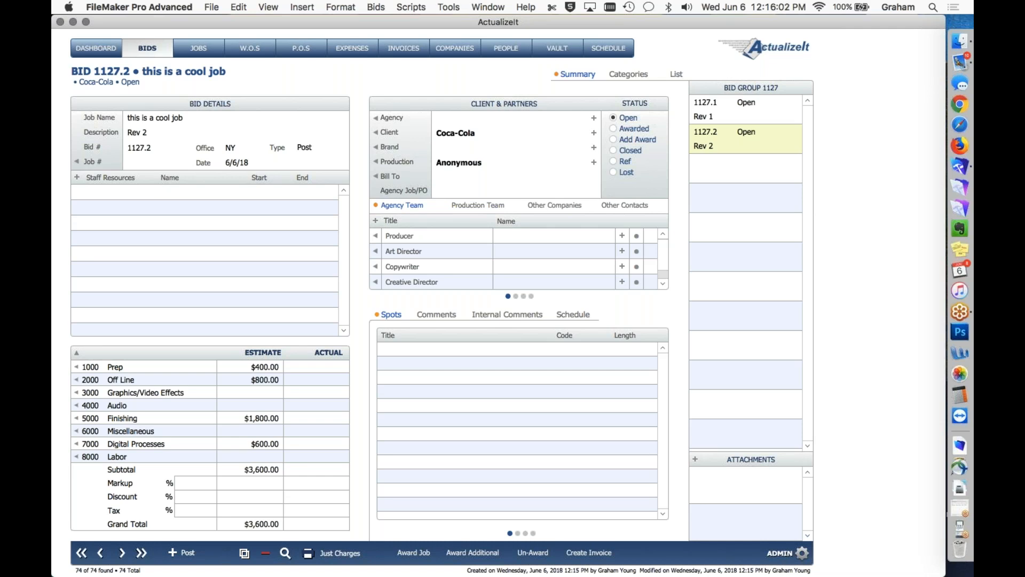
Award the Rev 2 bid as a job, using the next job number in sequence
click(413, 552)
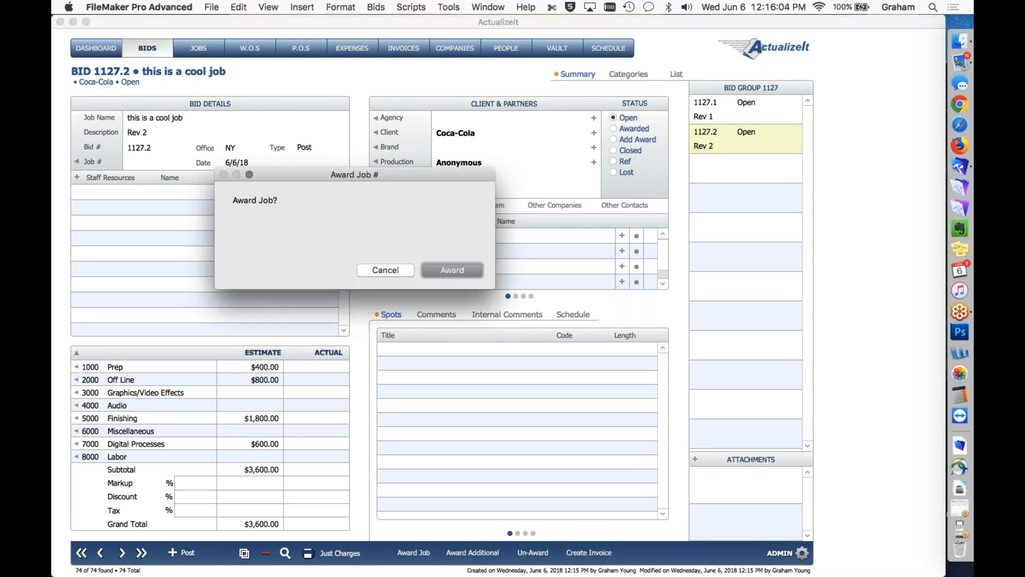
key(Return)
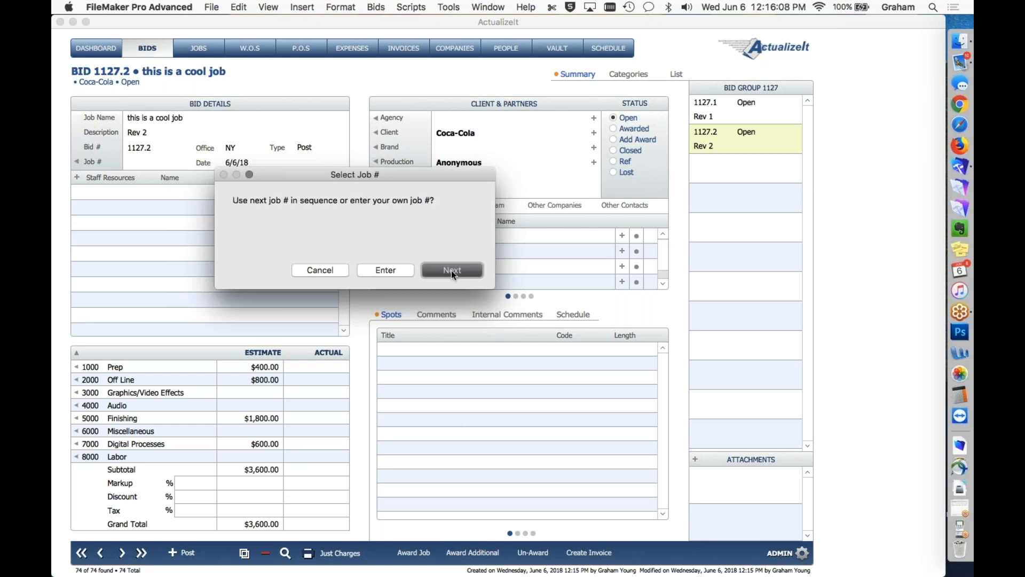
click(452, 271)
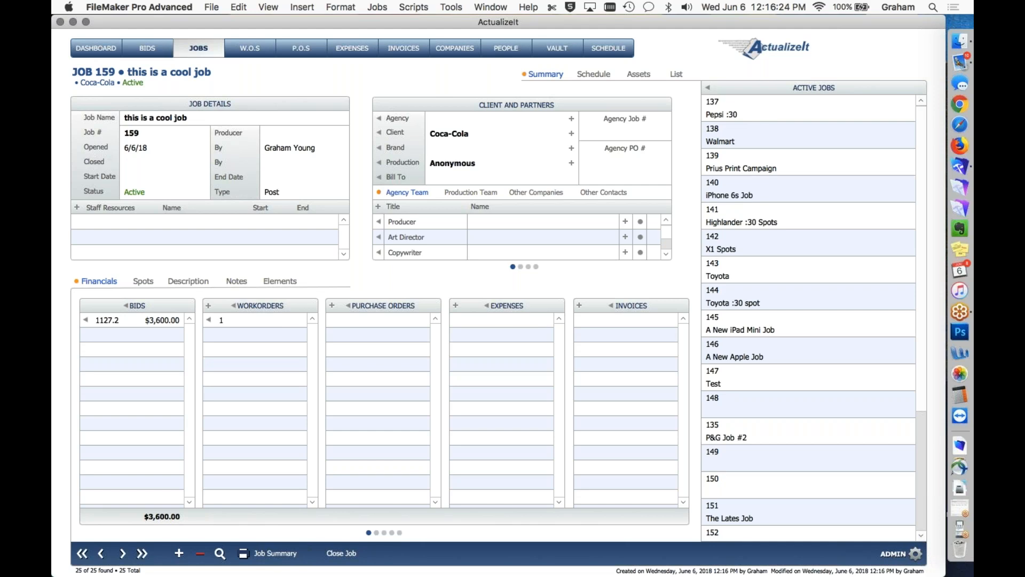
Go from the job's linked bid to the Rev 1 bid and try to award it with a manually entered job number
click(111, 319)
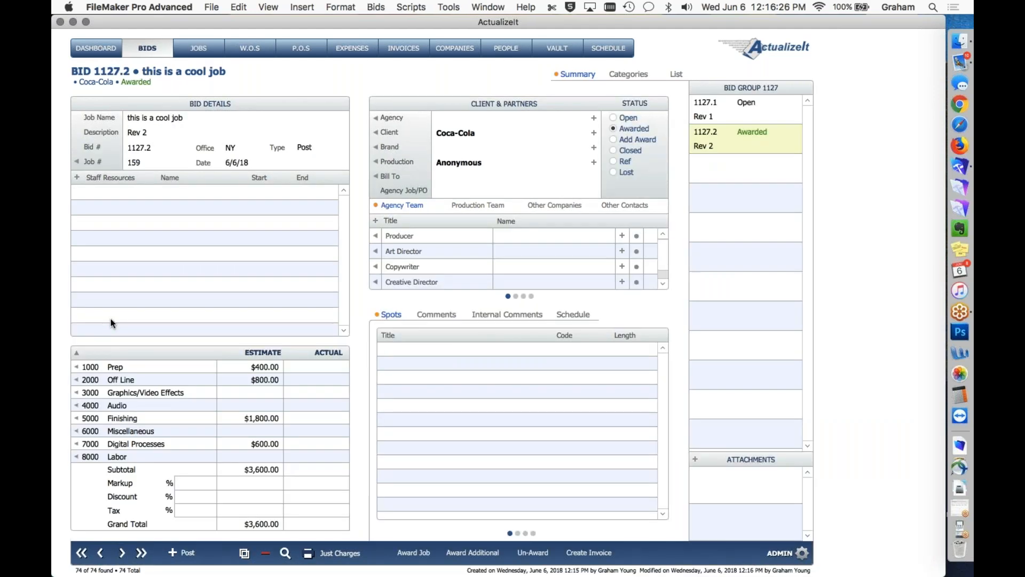
click(100, 552)
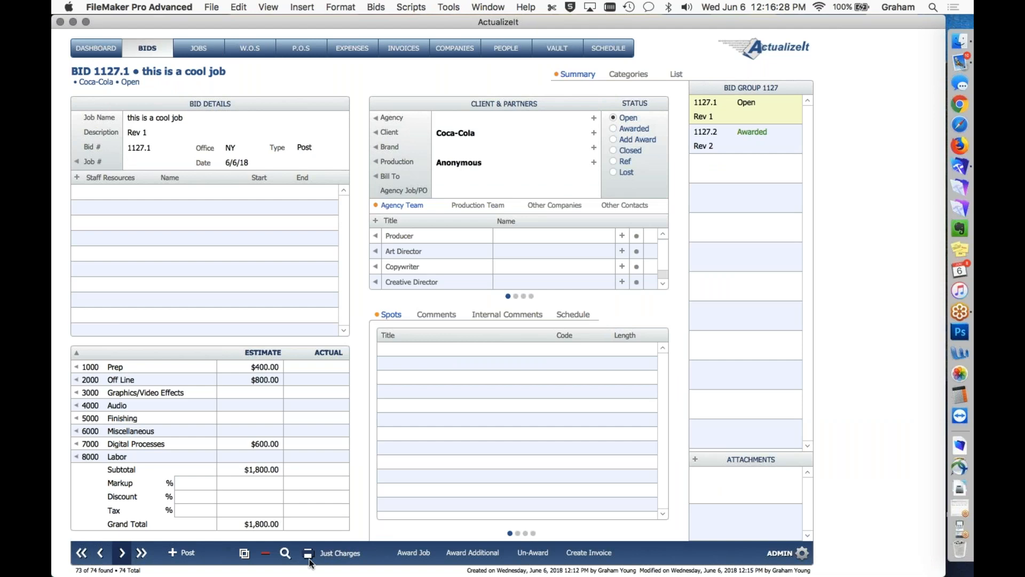
click(414, 552)
click(454, 271)
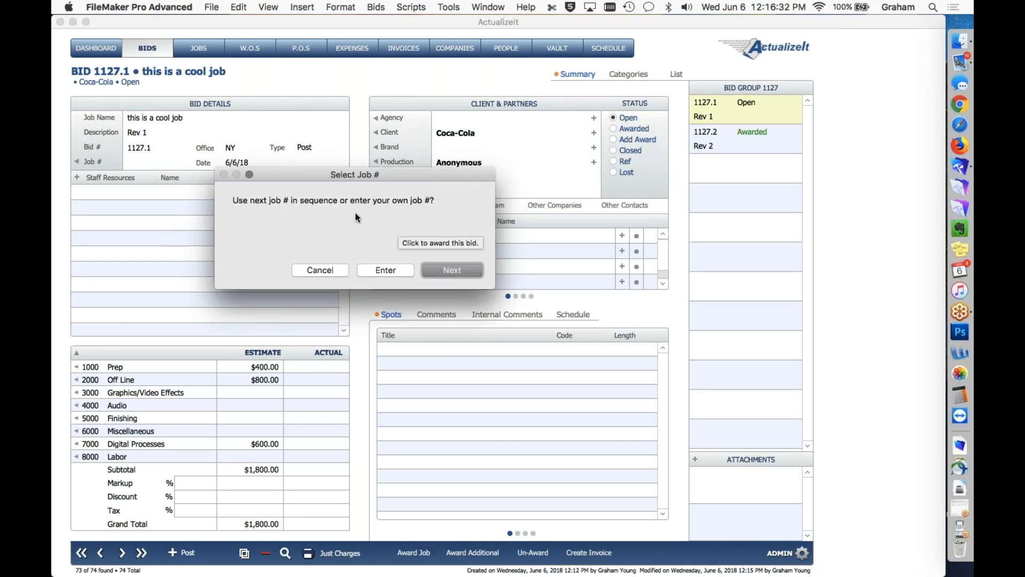
click(383, 270)
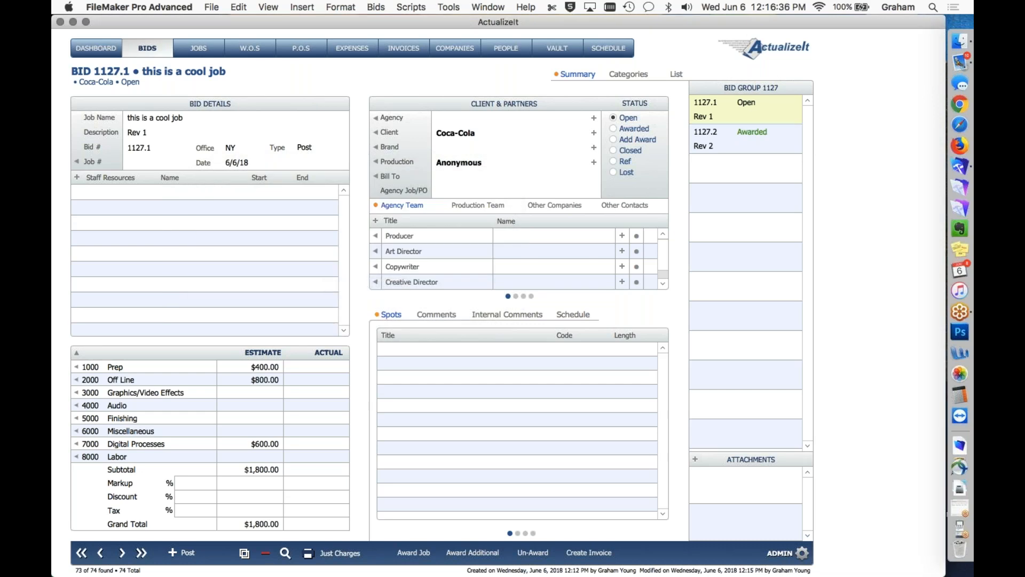
Set the Rev 1 bid's status to Ref and return to the newly awarded job
click(614, 161)
click(199, 48)
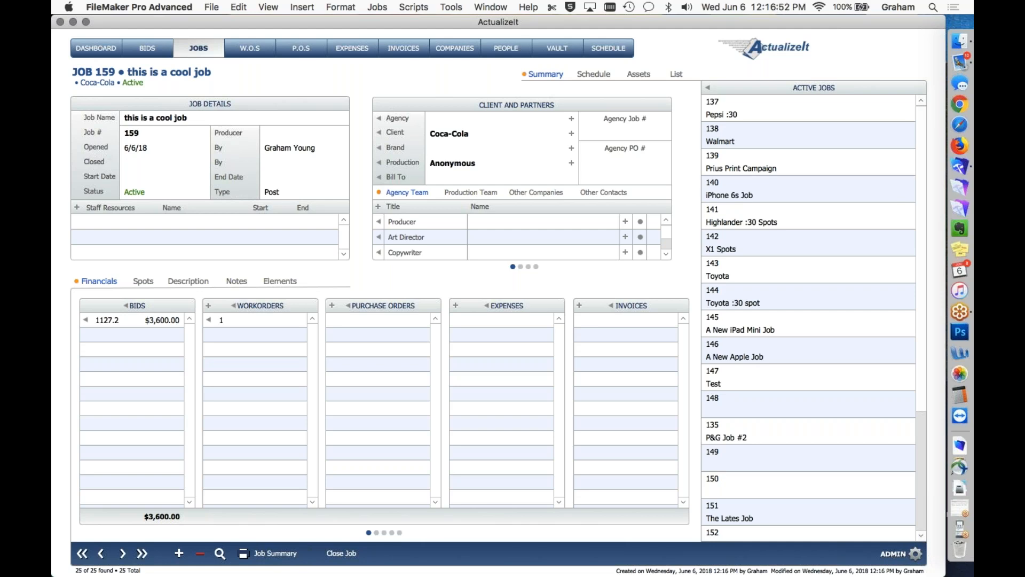
Add an Editor to the job's staff resources, choosing the last person listed, with dates from 6/6/18 to 6/13/18
click(76, 207)
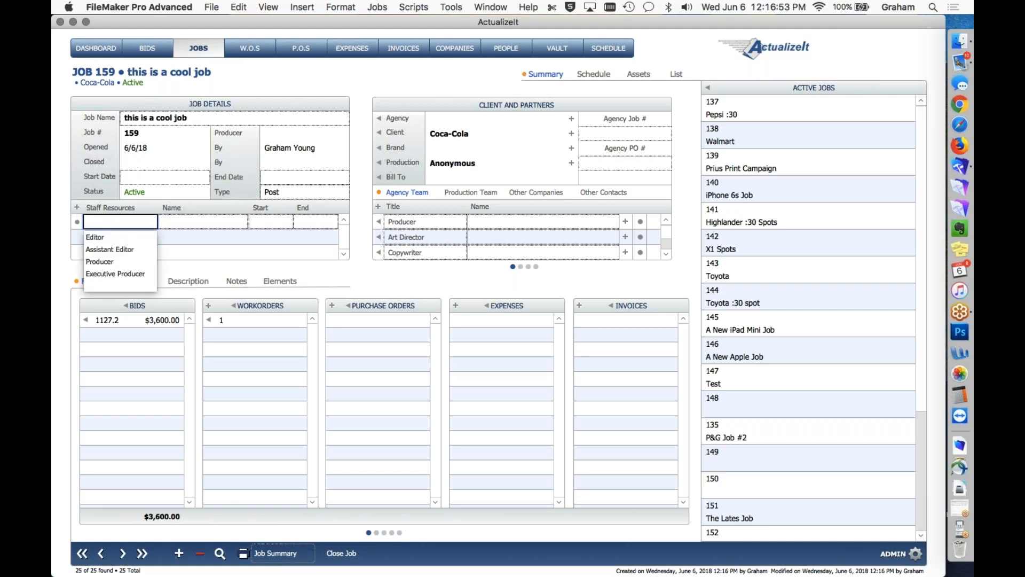
click(114, 236)
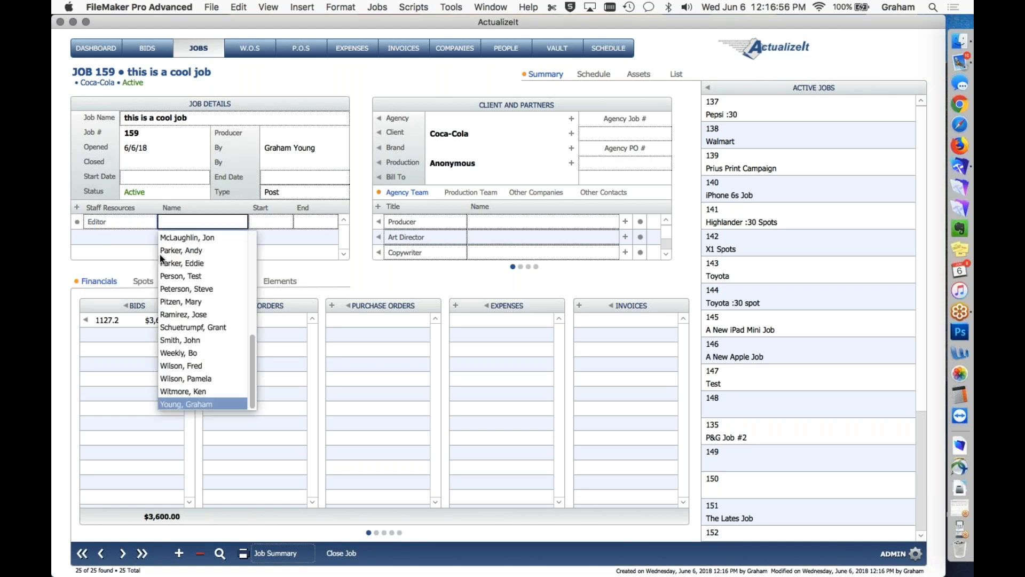
click(186, 402)
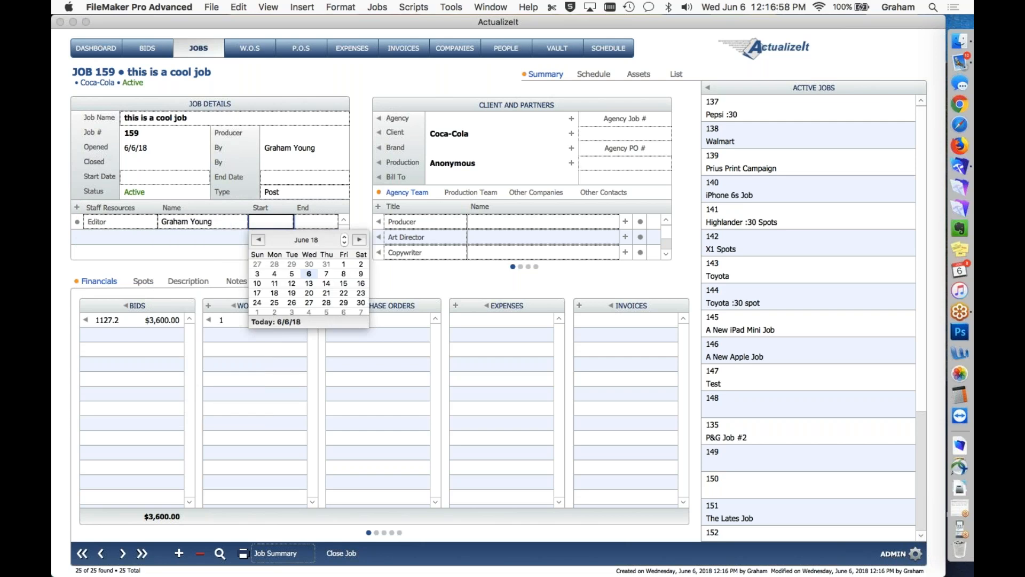
click(309, 274)
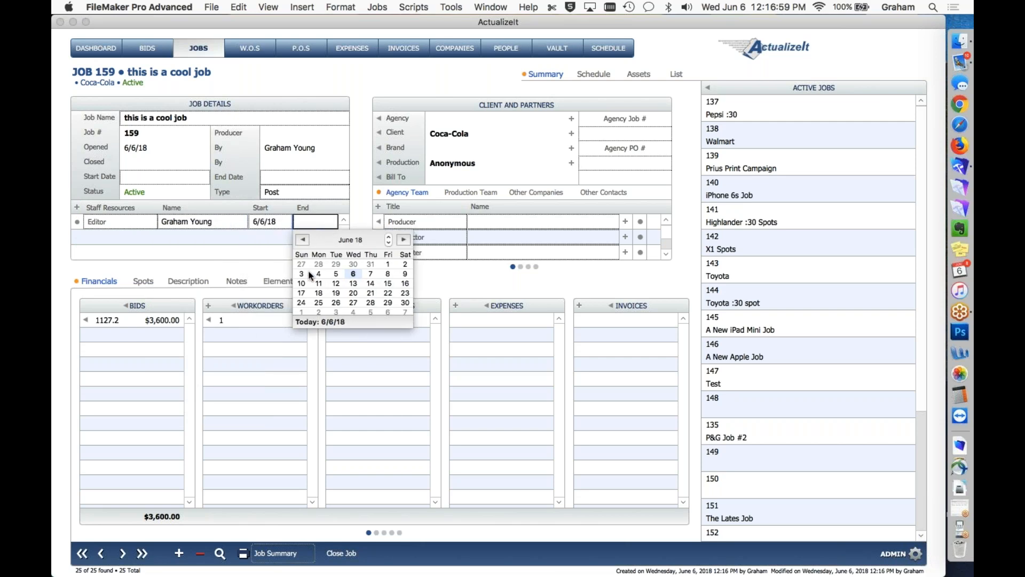
click(352, 283)
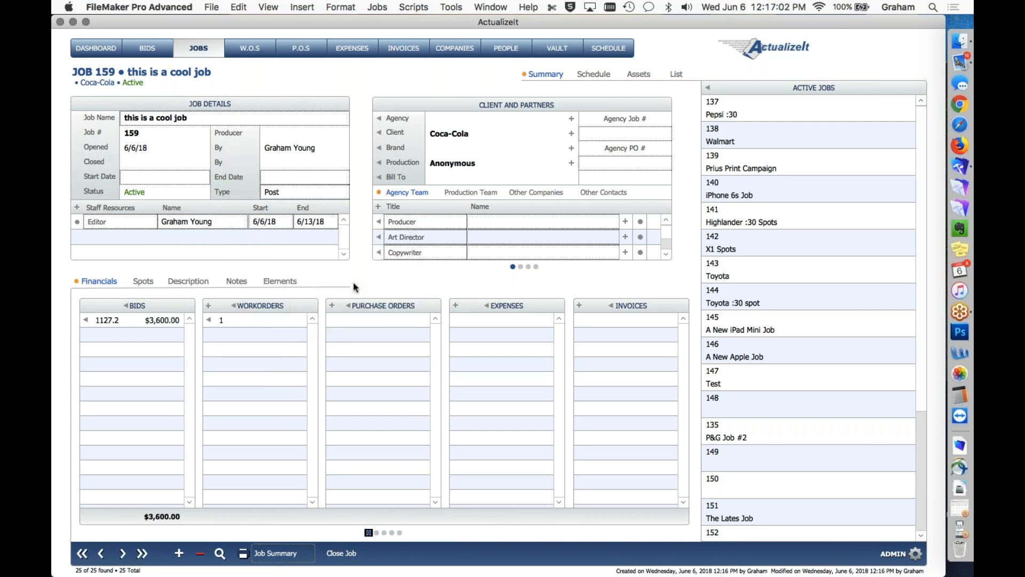
Add a Producer to the job's staff resources, choosing the staff member's name and leaving the dates blank
click(76, 207)
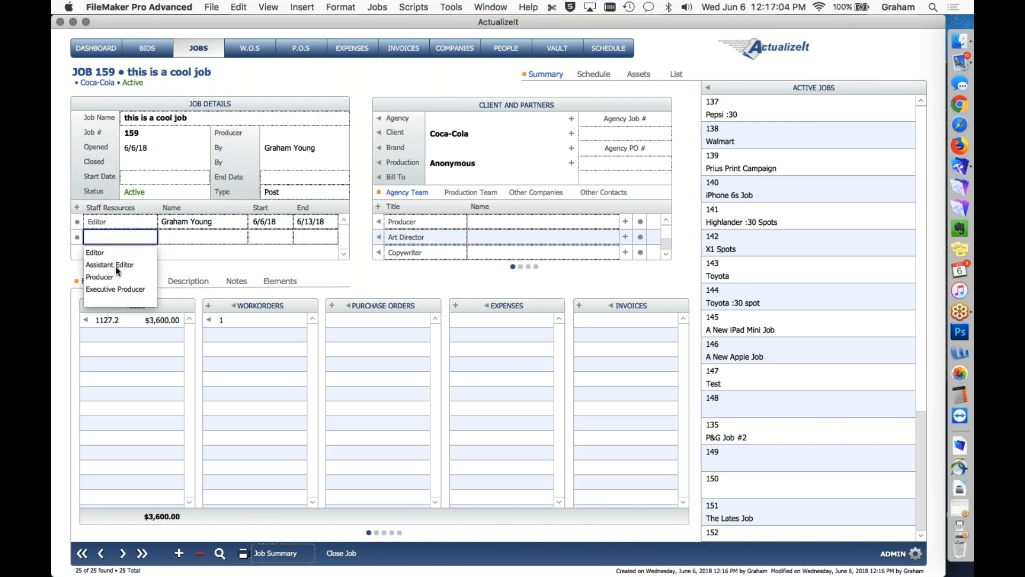
click(102, 276)
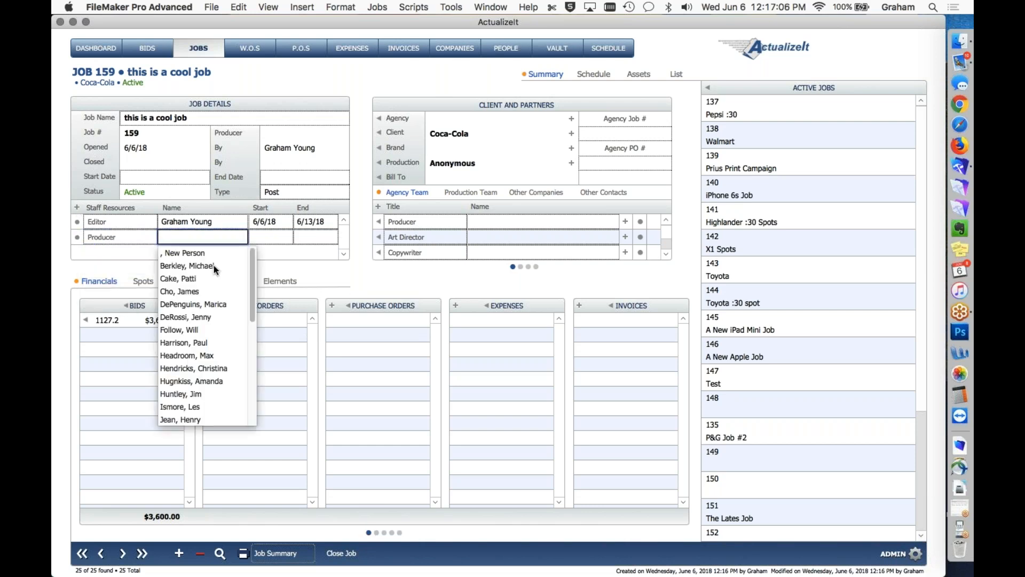
click(213, 265)
key(Escape)
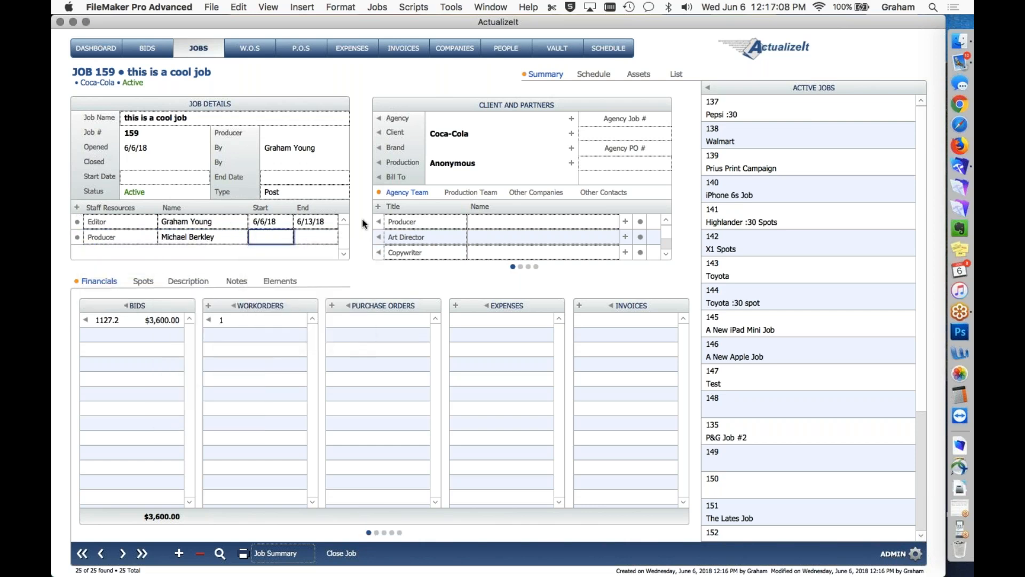
click(362, 233)
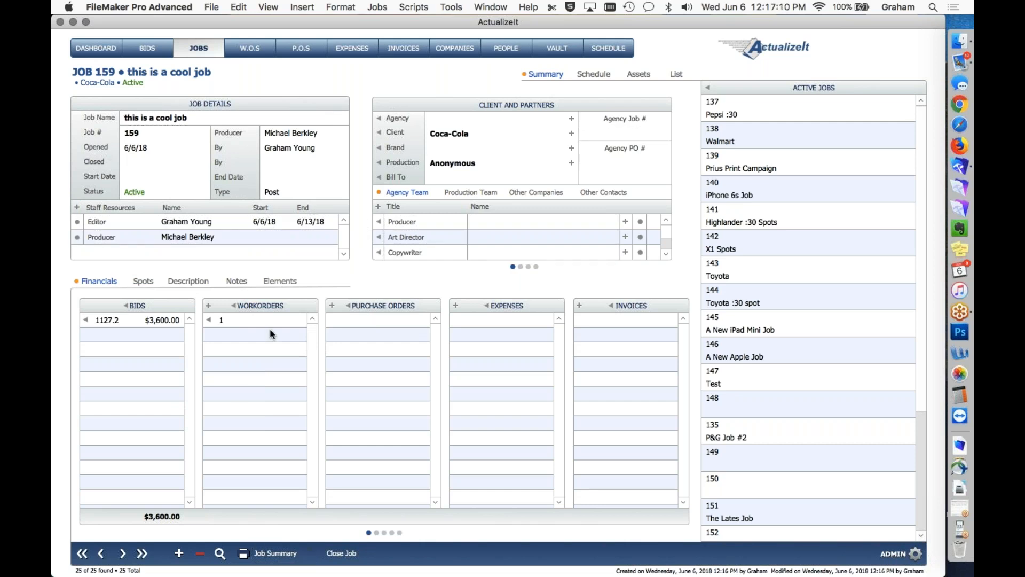
In the job's workorder, add a charge for bid item 5140 Finished Cassettes/DVDs, choosing an employee and setting the quantity to 1
click(238, 322)
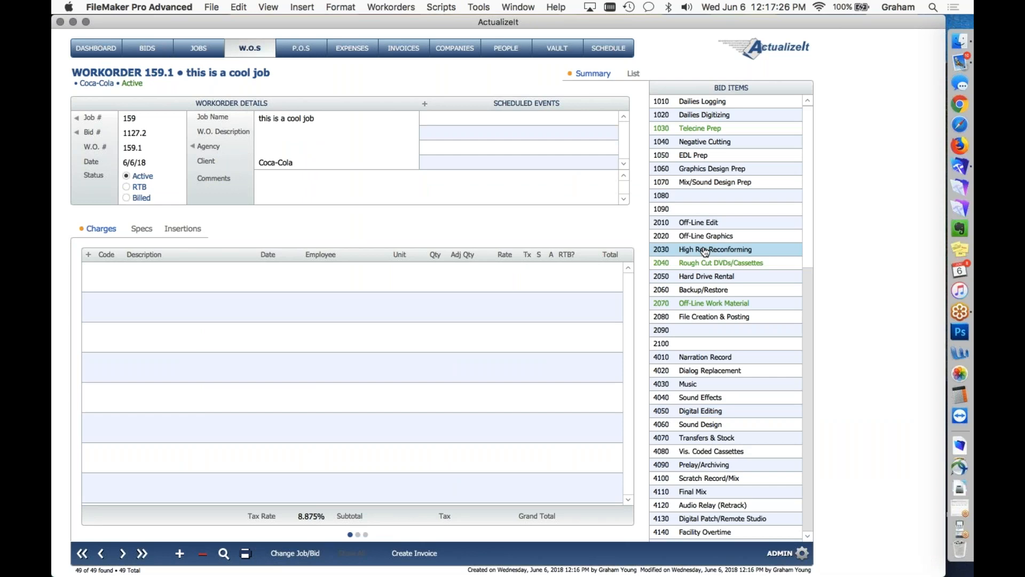
scroll(705, 252, down, 10)
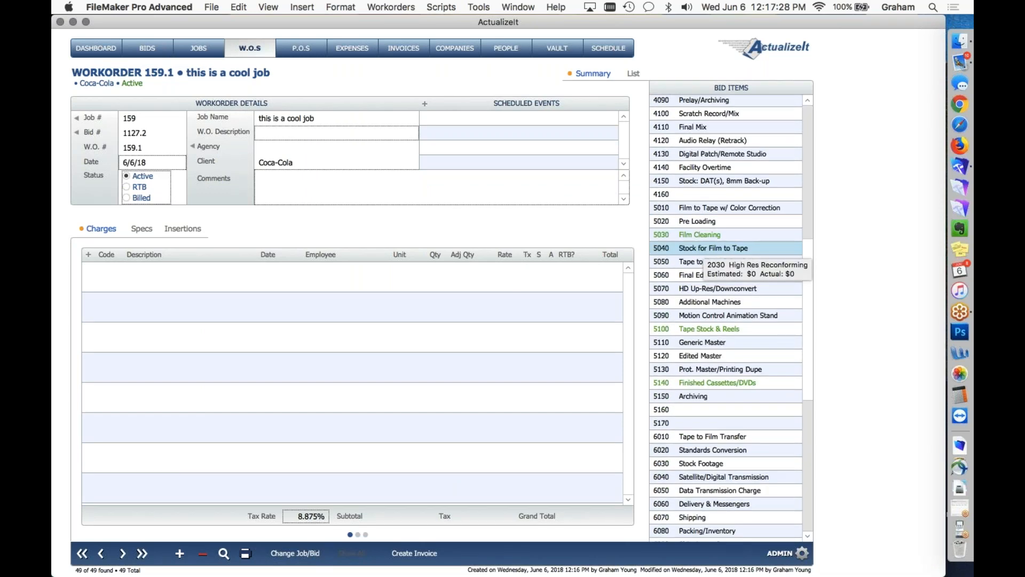
scroll(702, 413, down, 5)
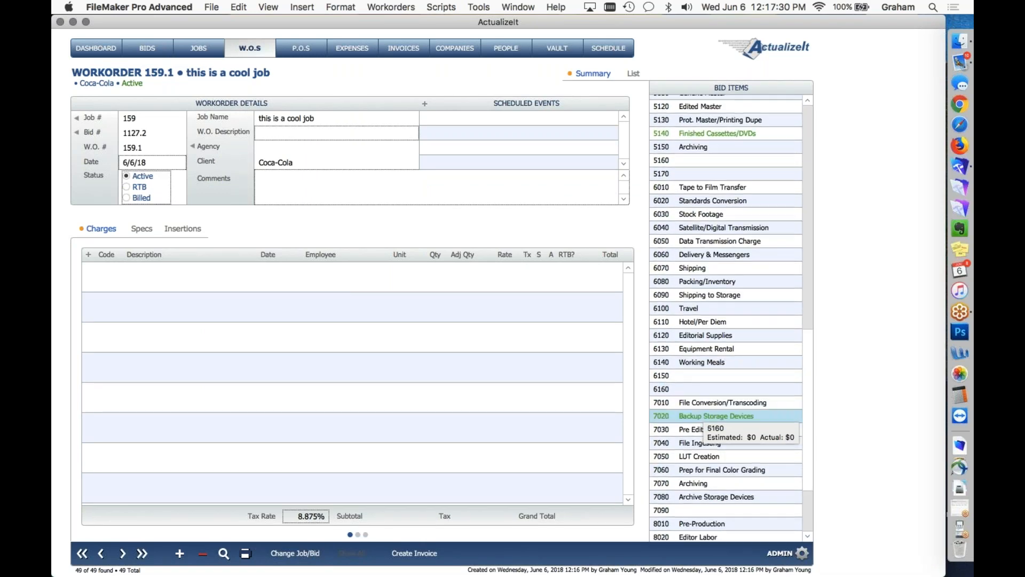
scroll(722, 202, up, 3)
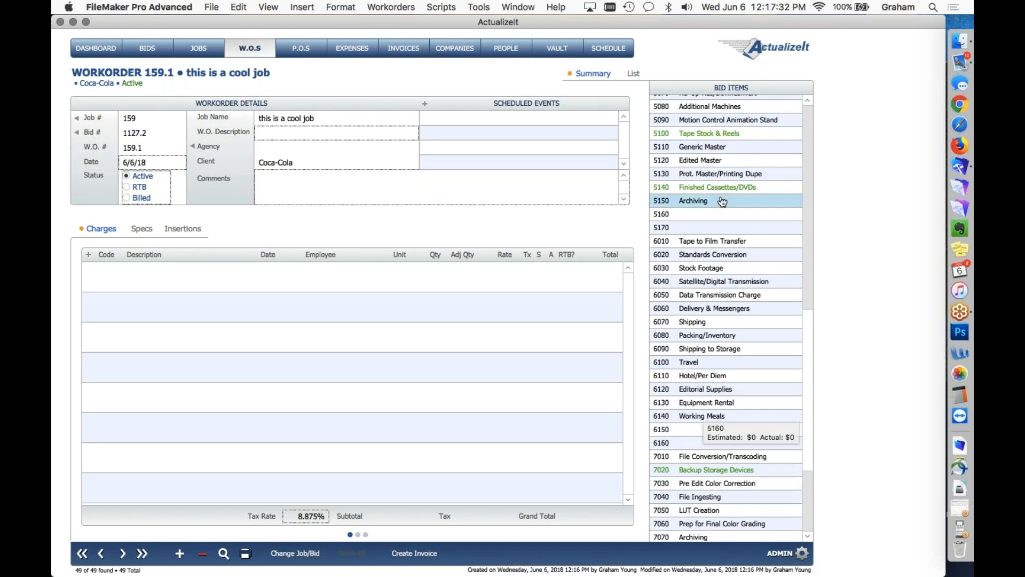
click(722, 186)
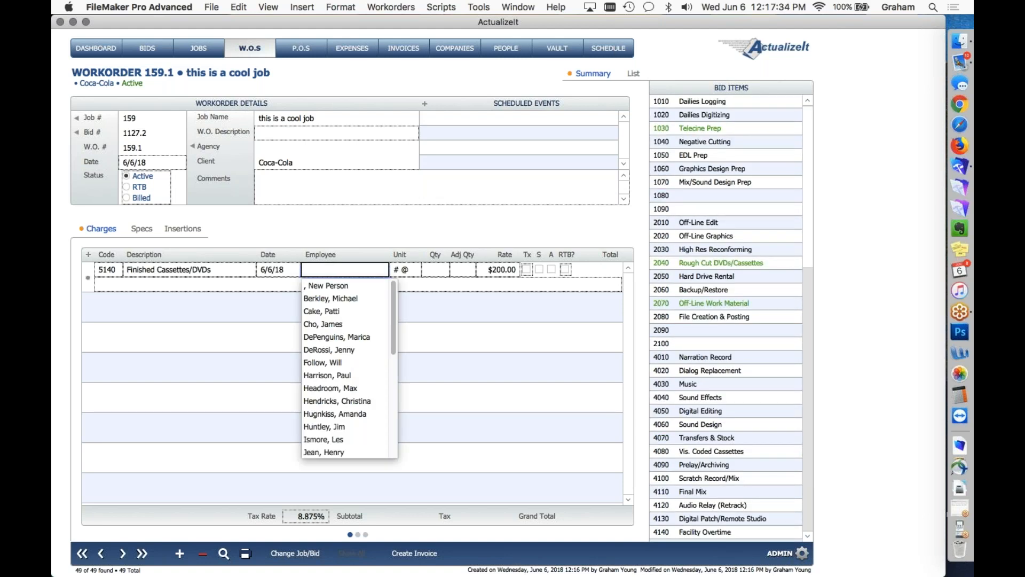
click(336, 337)
click(439, 270)
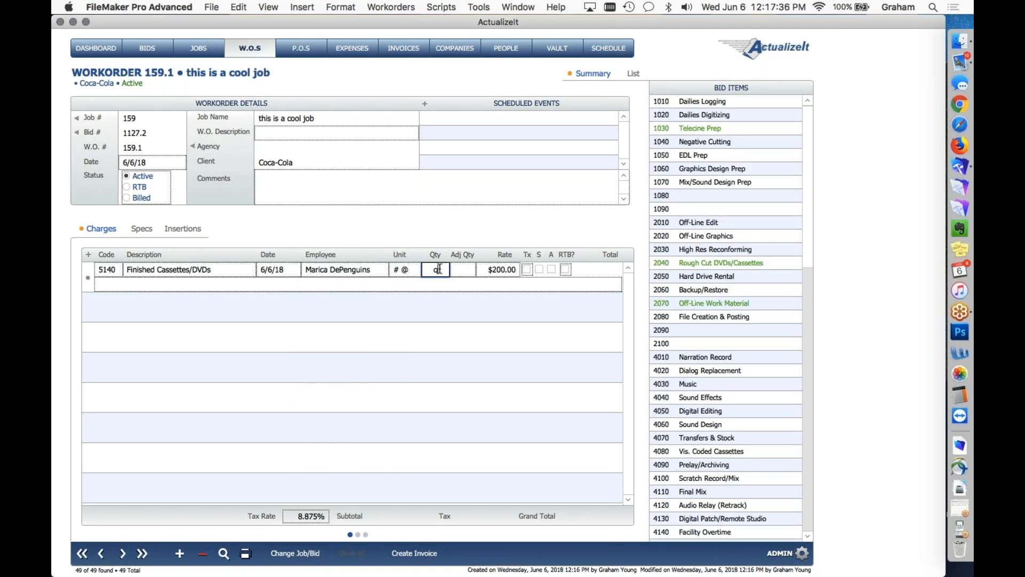
text(1)
click(456, 226)
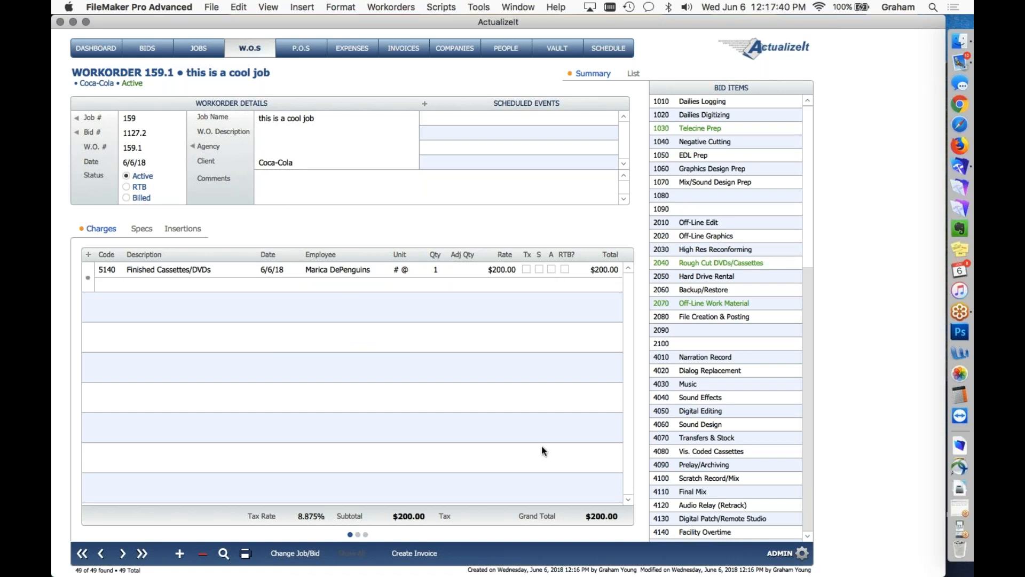
Go through the job to awarded bid 1127.2 and override the actual for Finished Cassettes/DVDs in Finishing with 600
click(76, 117)
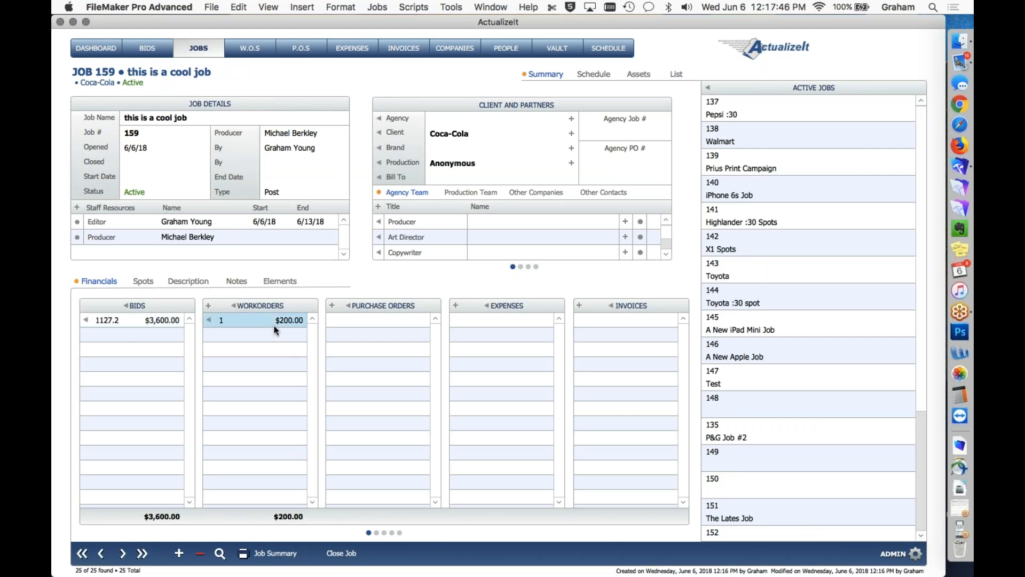
click(83, 324)
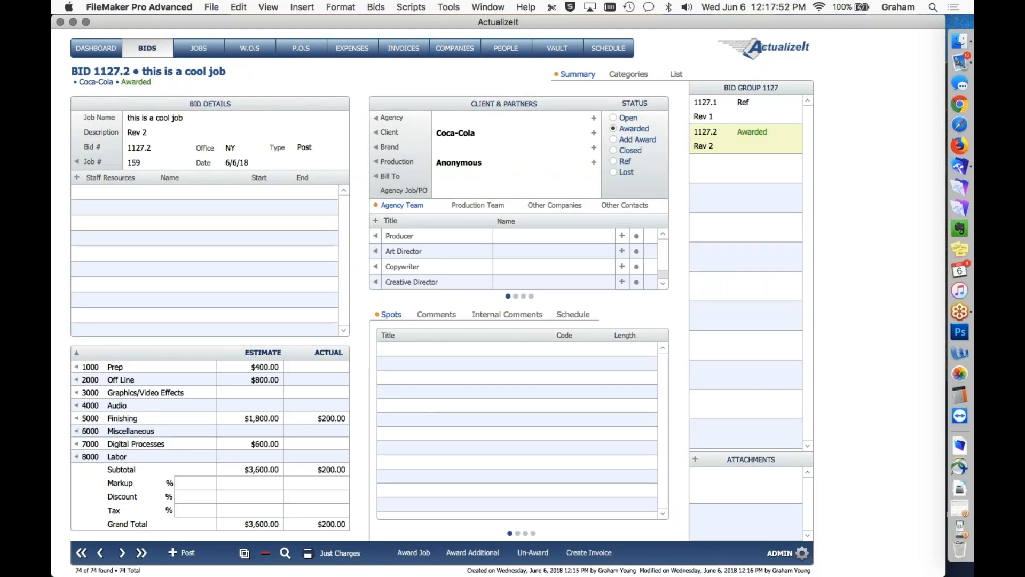
click(139, 418)
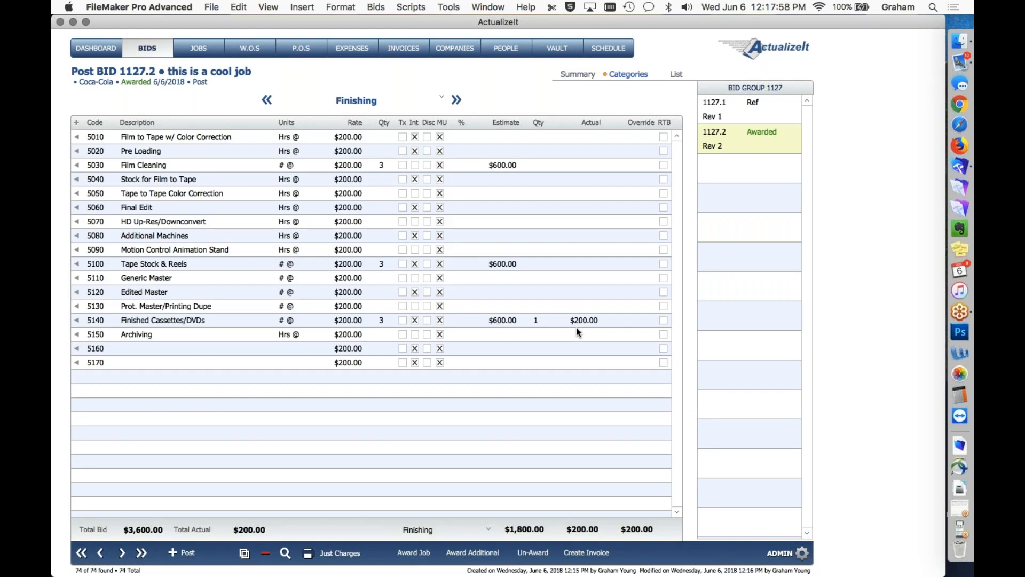
click(641, 320)
text(600)
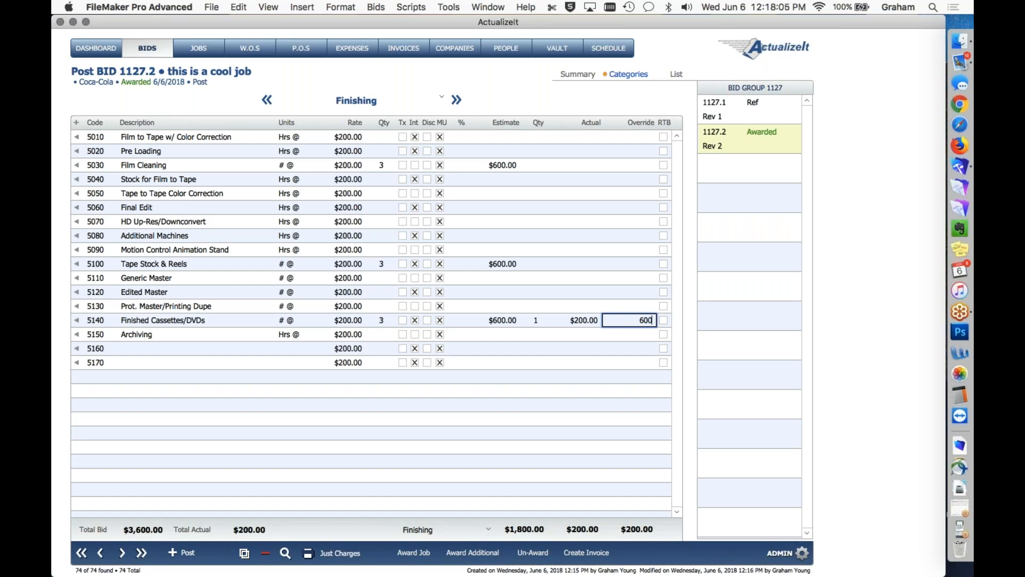
click(690, 315)
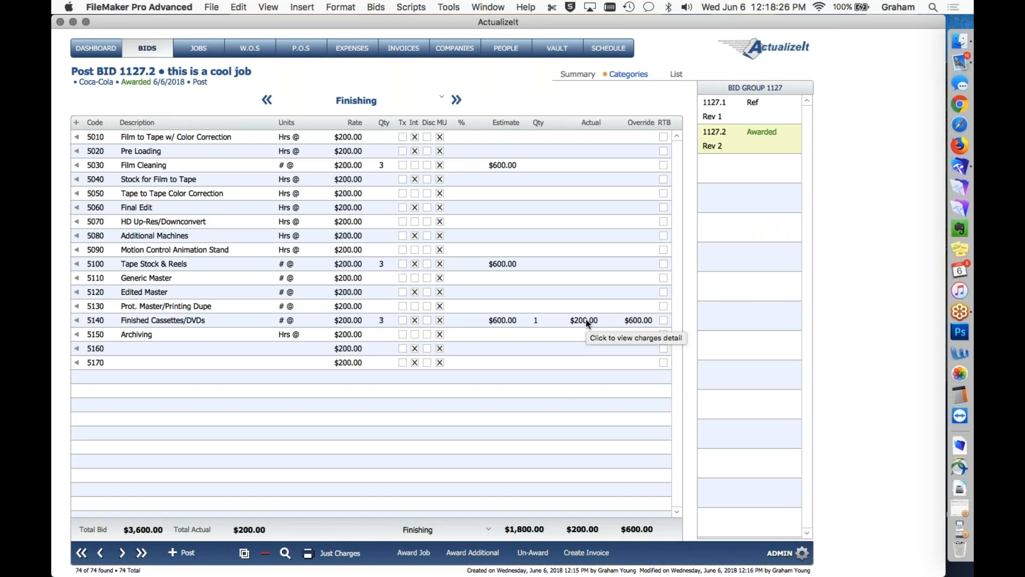
Review the charge detail of Finished Cassettes/DVDs and its source workorder, ending on the bid's summary
click(77, 320)
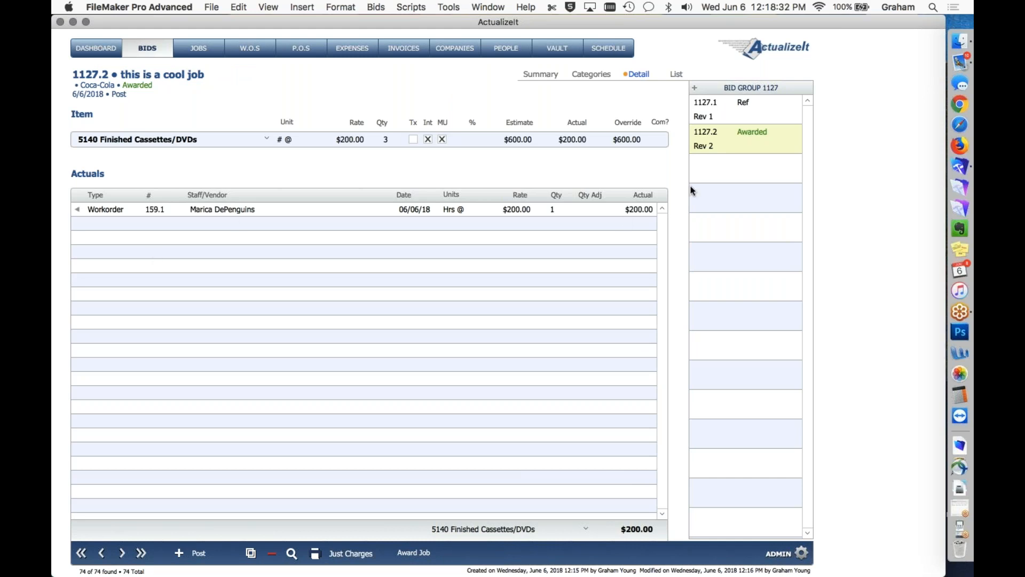
click(77, 208)
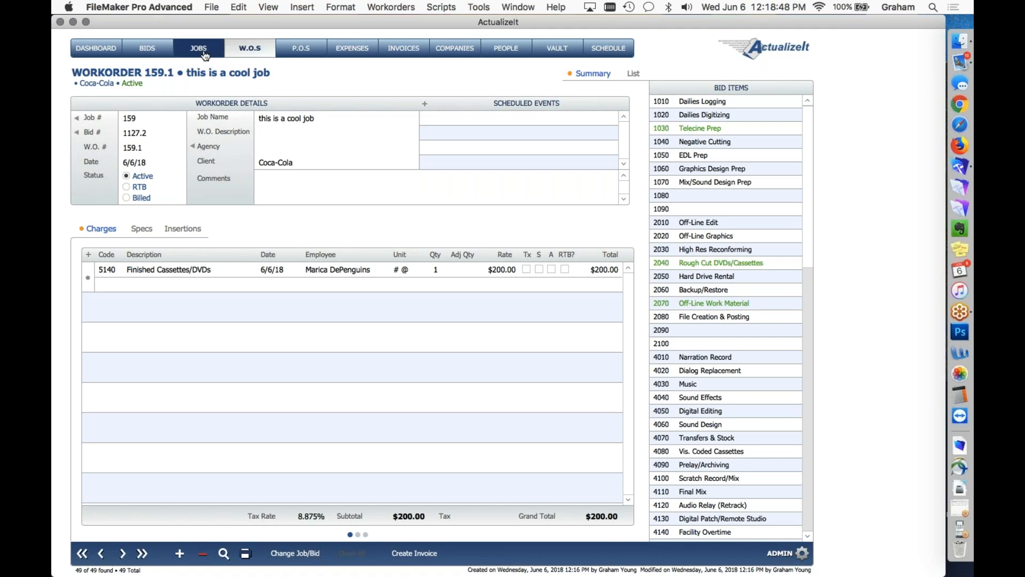
click(163, 55)
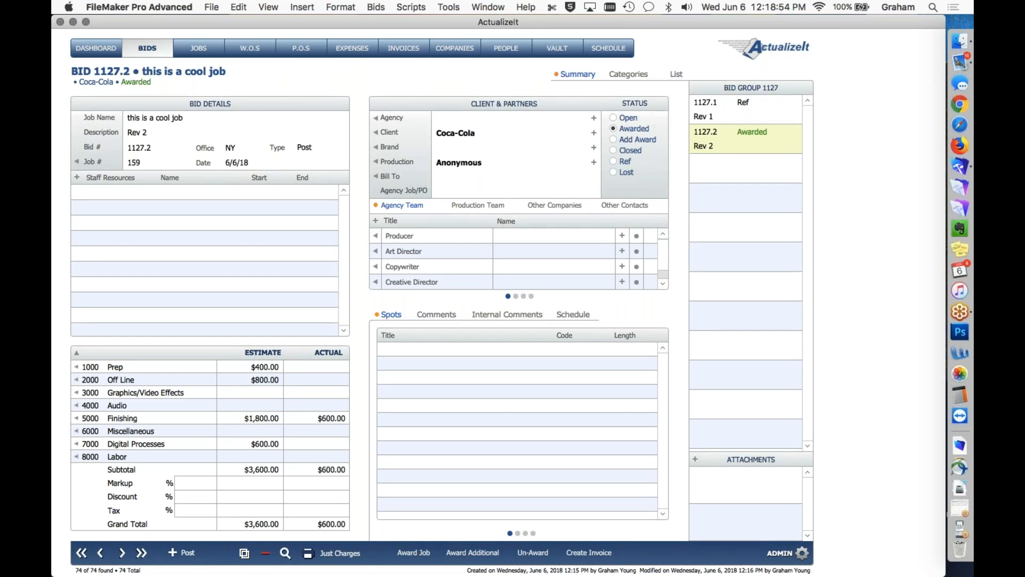
Set the bid's agency to Deutsch NY
click(459, 119)
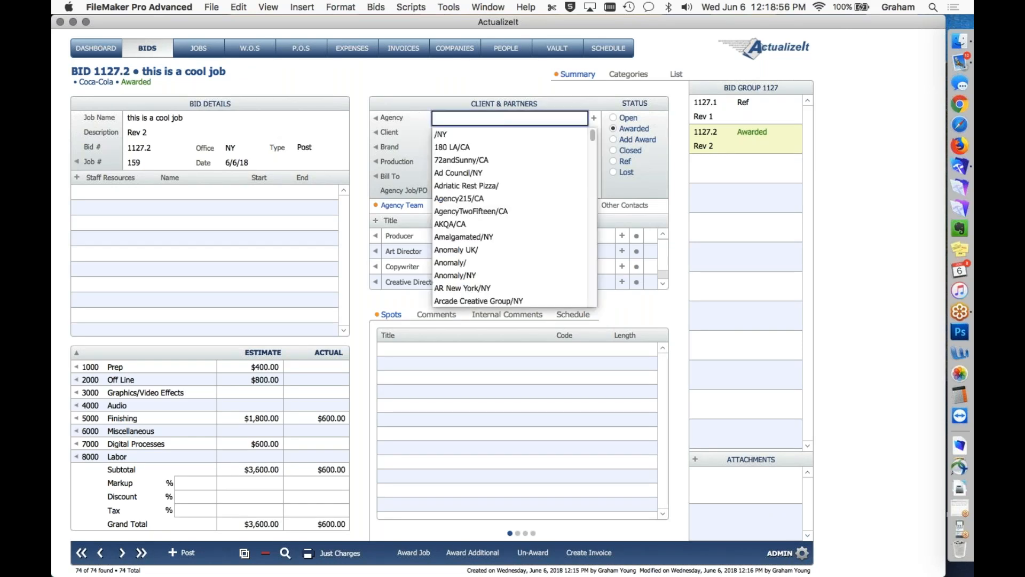
text(deu)
scroll(510, 217, down, 4)
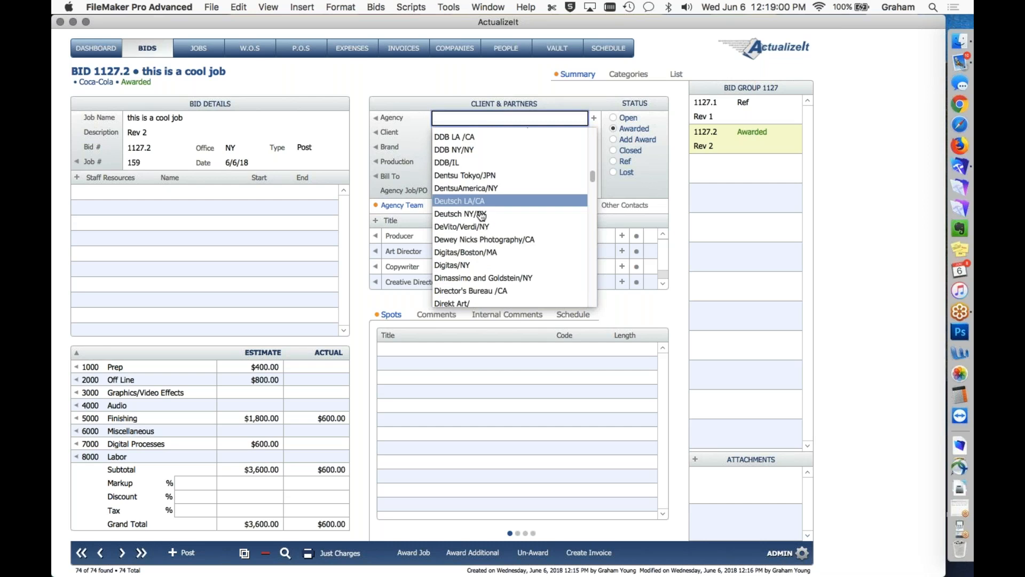
click(482, 214)
Assign a contact as Art Director in the bid's agency team, prepare an e-mail to them with the bid attached, and return to the bid
click(537, 283)
click(519, 241)
click(527, 252)
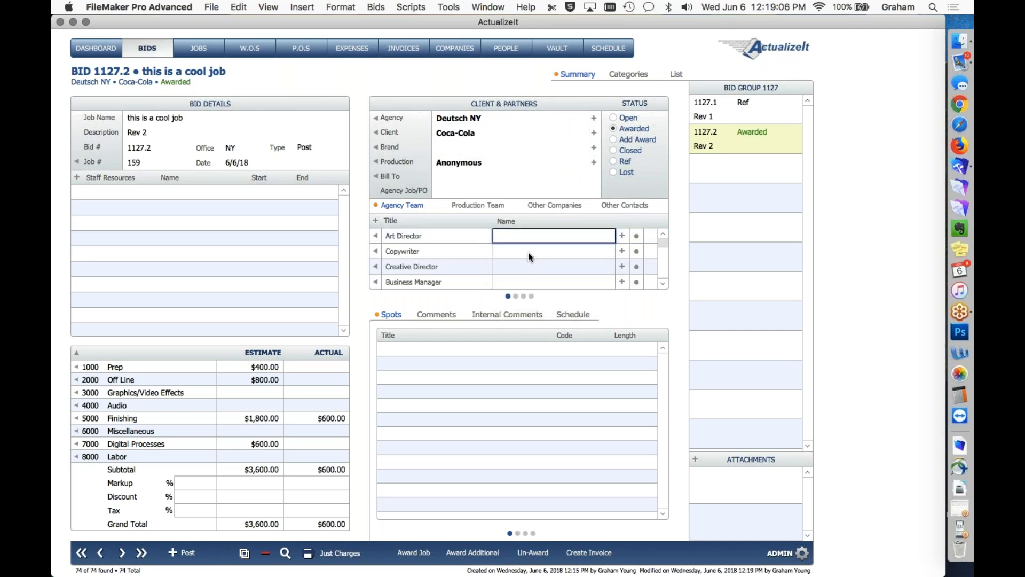
click(689, 268)
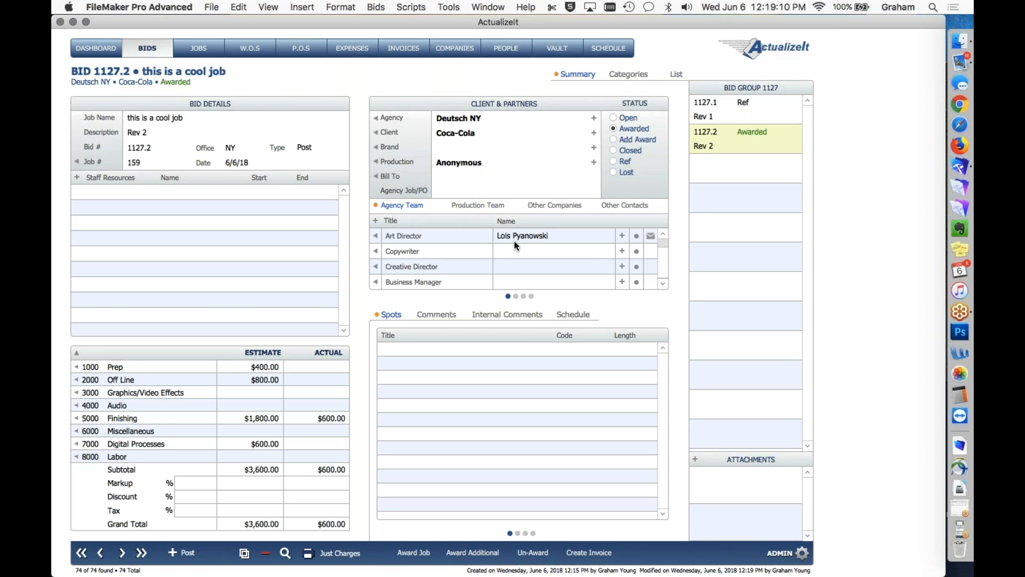
click(650, 236)
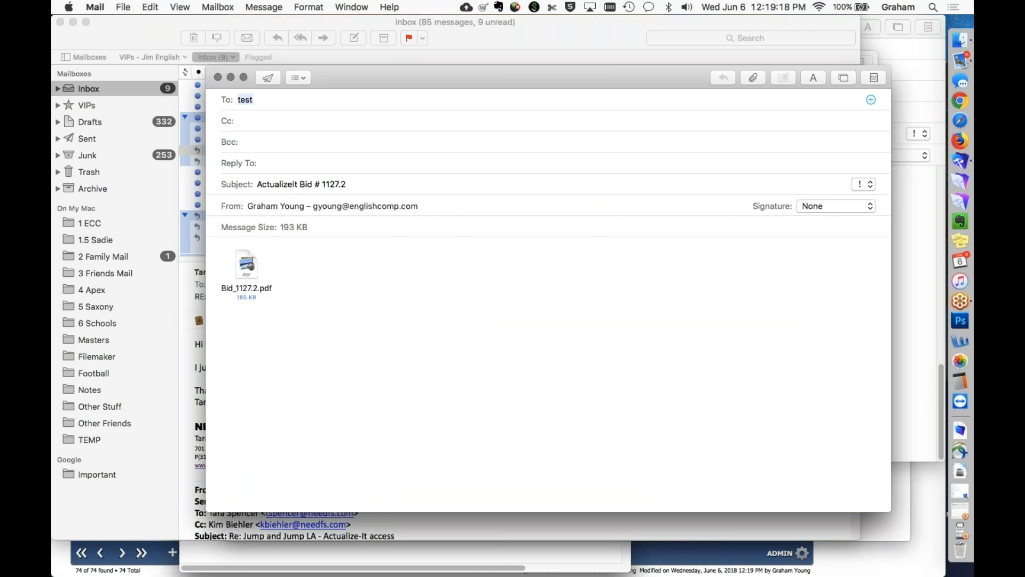
key(super+h)
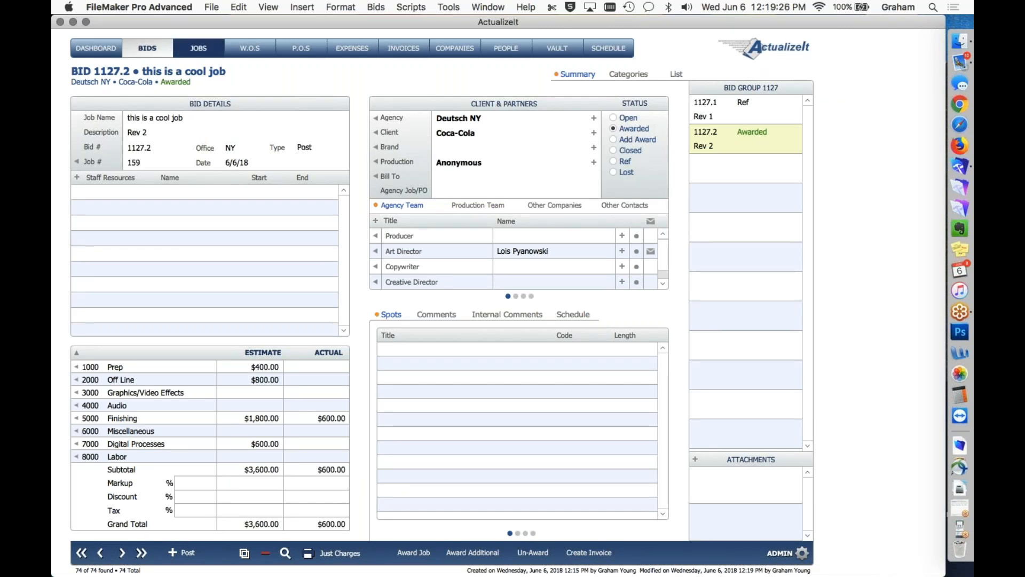
Open job 159 and check the booked staff days on its schedule
click(209, 57)
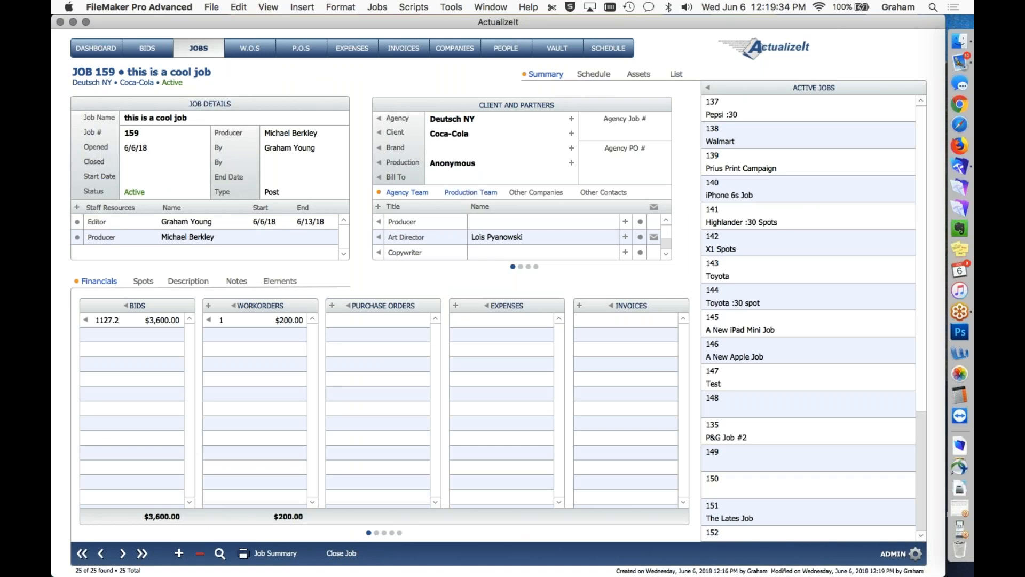
click(603, 74)
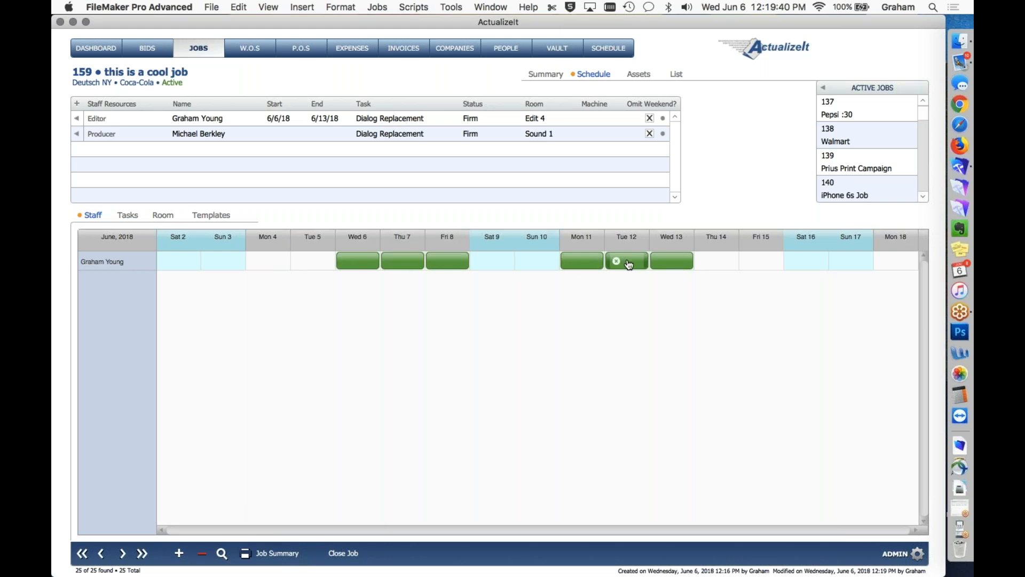
mouse_move(675, 271)
Look through the overall people schedule in day, month and week views, ending on the week of June 6, 2018
click(608, 47)
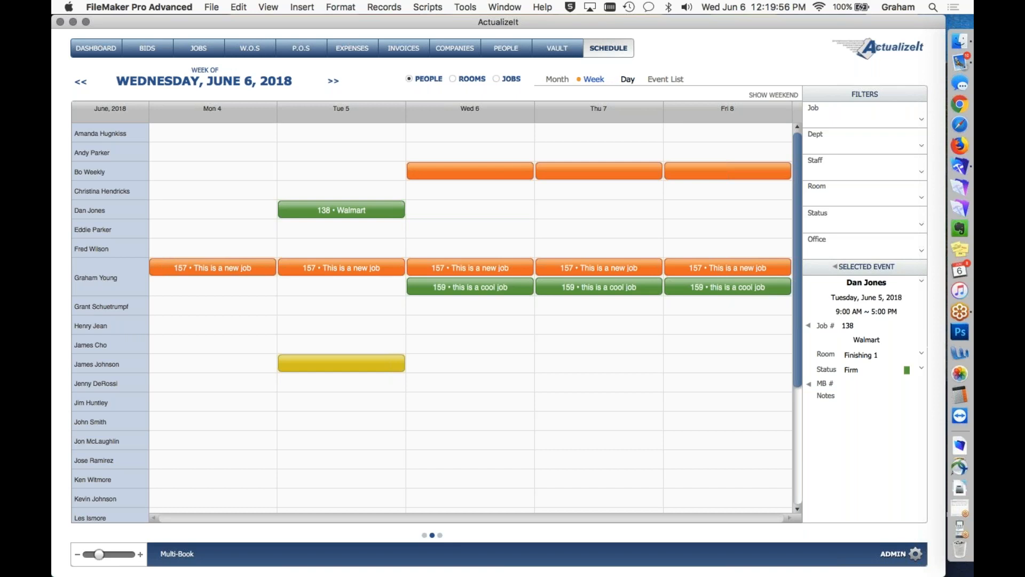
click(627, 79)
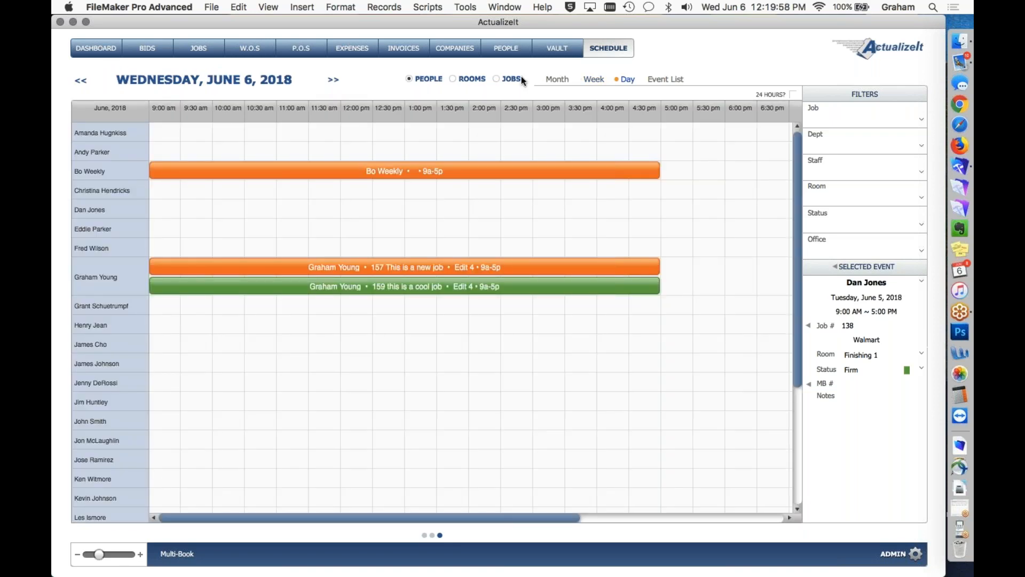
click(558, 80)
click(593, 80)
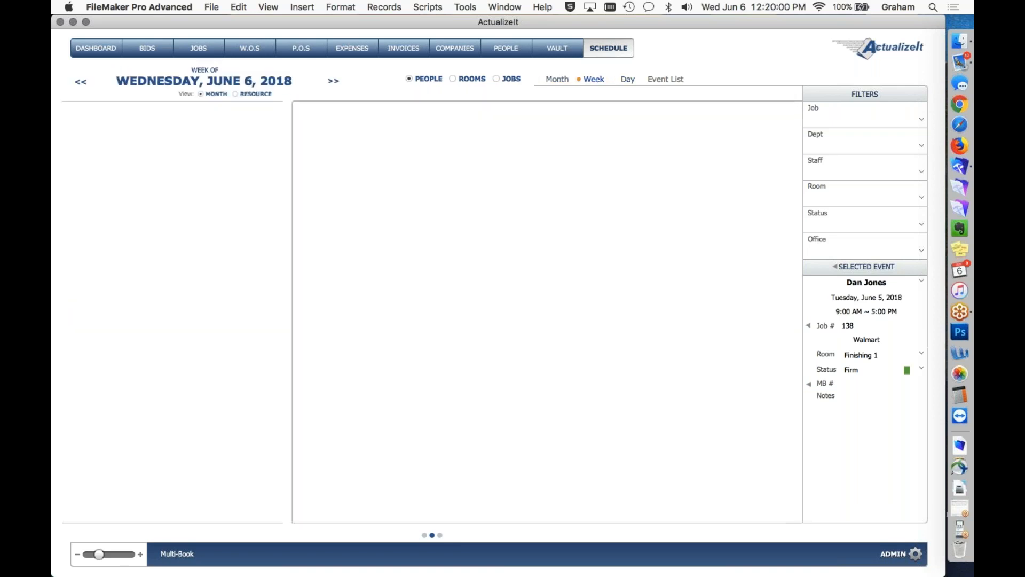
Show the week by rooms and move job 159's Wednesday, June 6 booking from Edit 4 to Edit 1
click(464, 80)
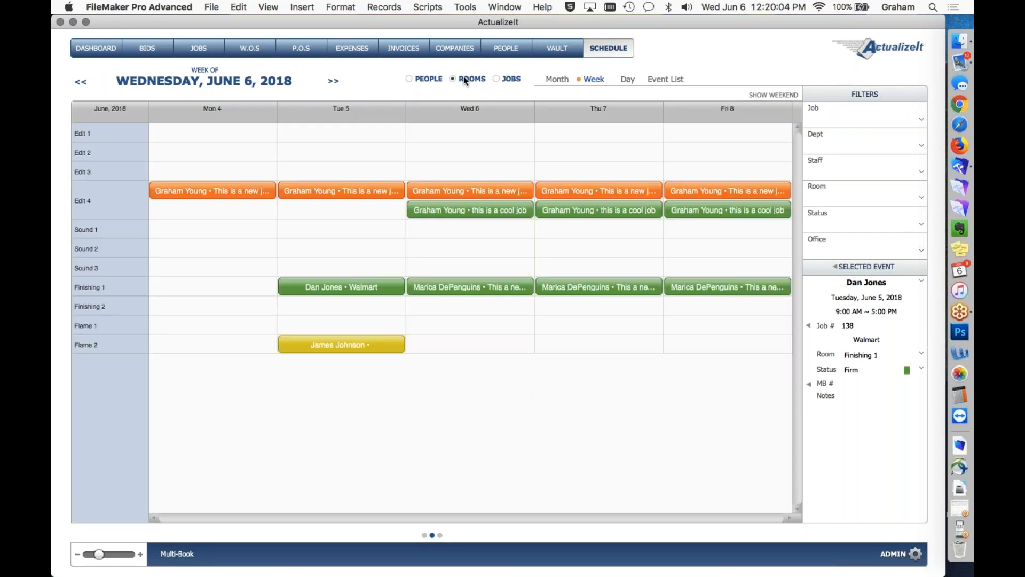
click(432, 77)
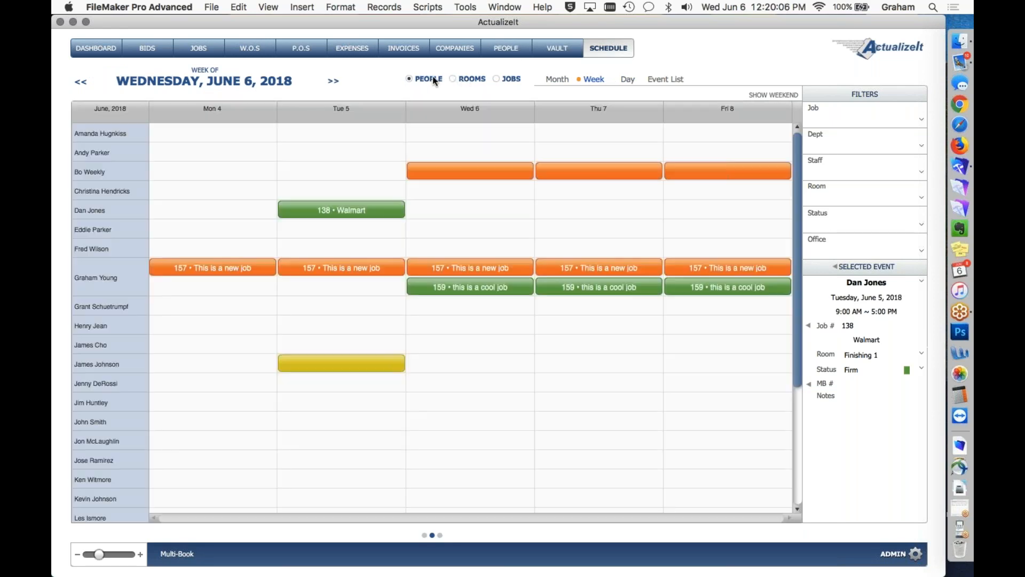
click(466, 78)
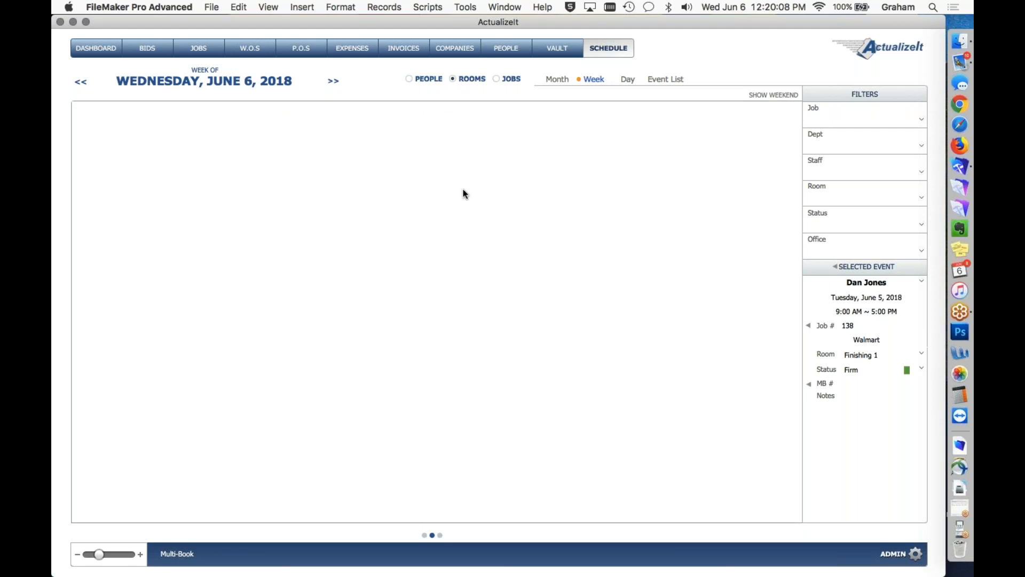
drag(465, 210, 463, 166)
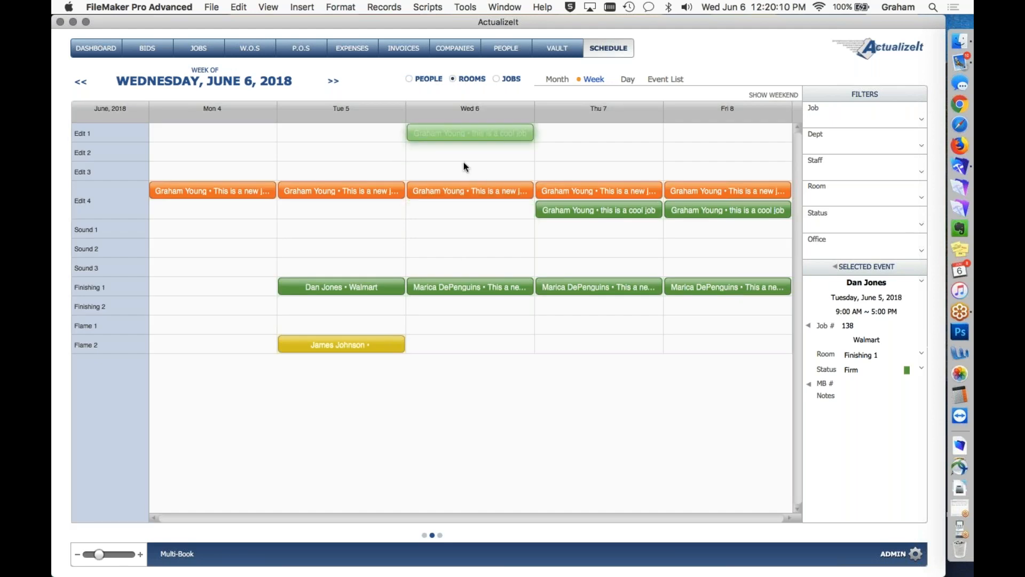
In the day view, shorten job 157's booking in Edit 4 so that it ends at 1:15 PM
click(628, 81)
click(405, 190)
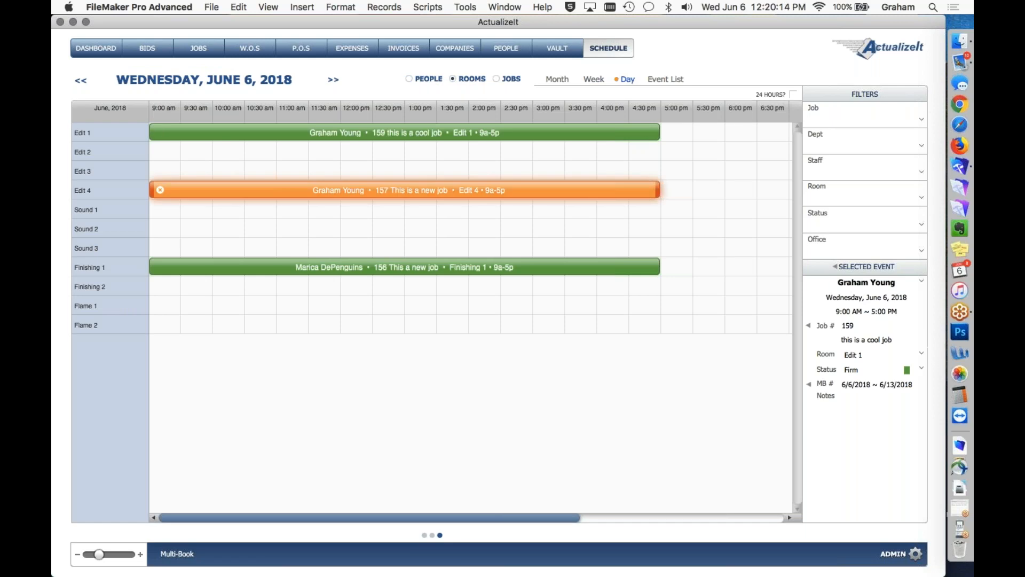
drag(657, 190, 453, 191)
Add an Edit 4 booking for job 140 iPhone 6s Job starting at 1:30 PM, and extend it to 6:00 PM
click(453, 190)
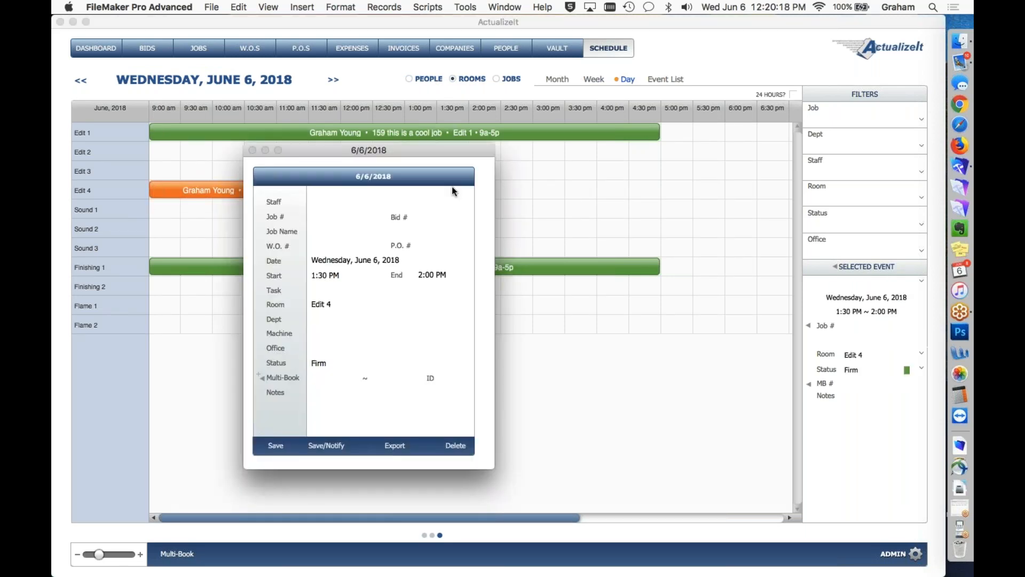
click(327, 219)
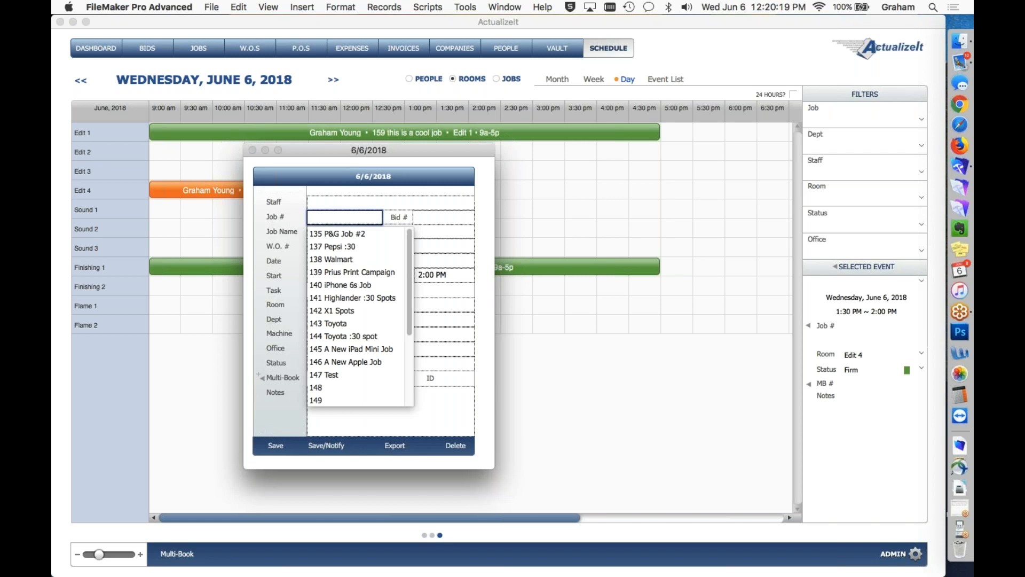
click(342, 284)
click(275, 446)
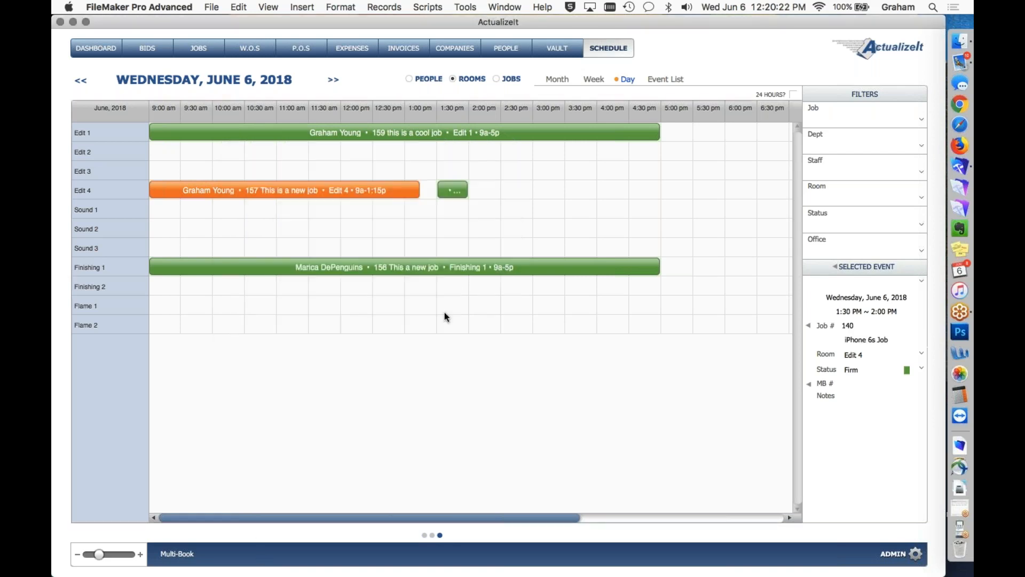
drag(463, 186, 724, 189)
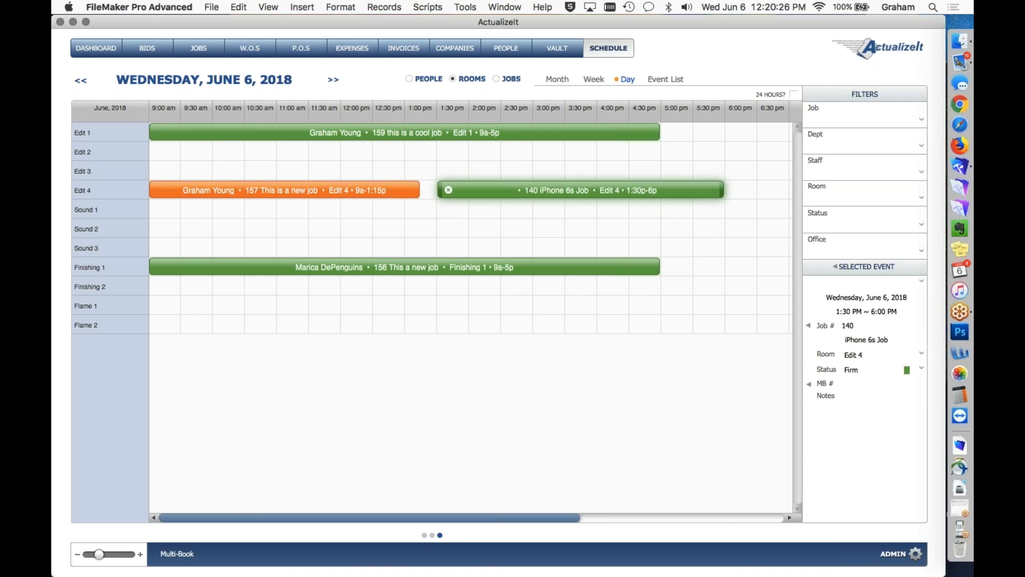
Open job 140's Edit 4 booking details, look through its job choices and notes field, and save the booking
double_click(550, 190)
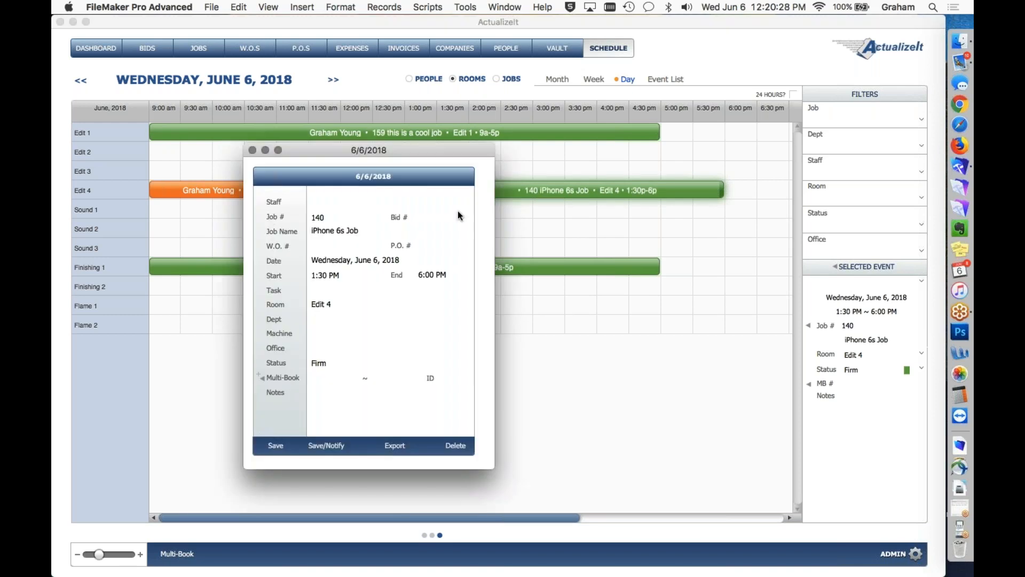
click(338, 220)
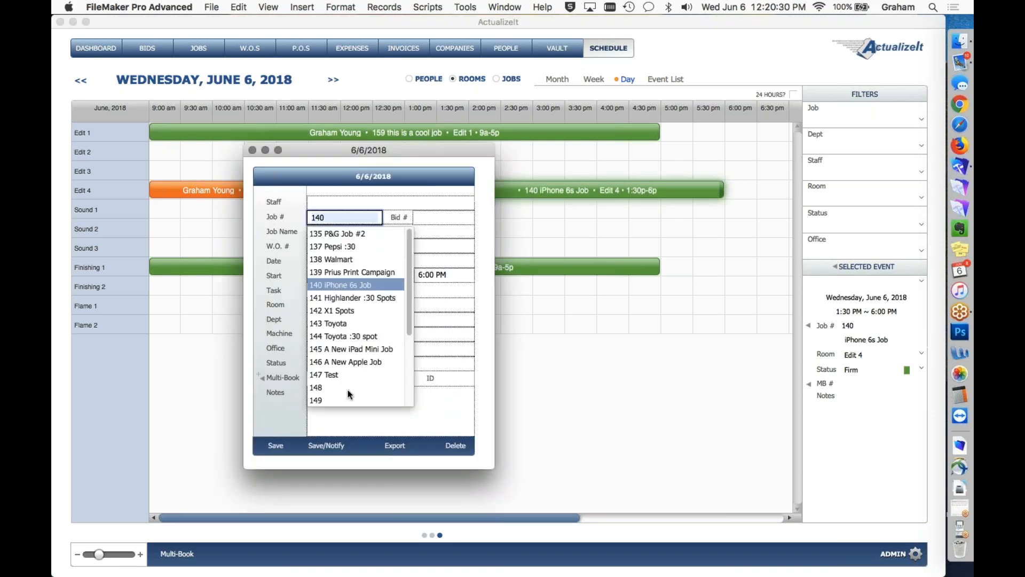
click(320, 426)
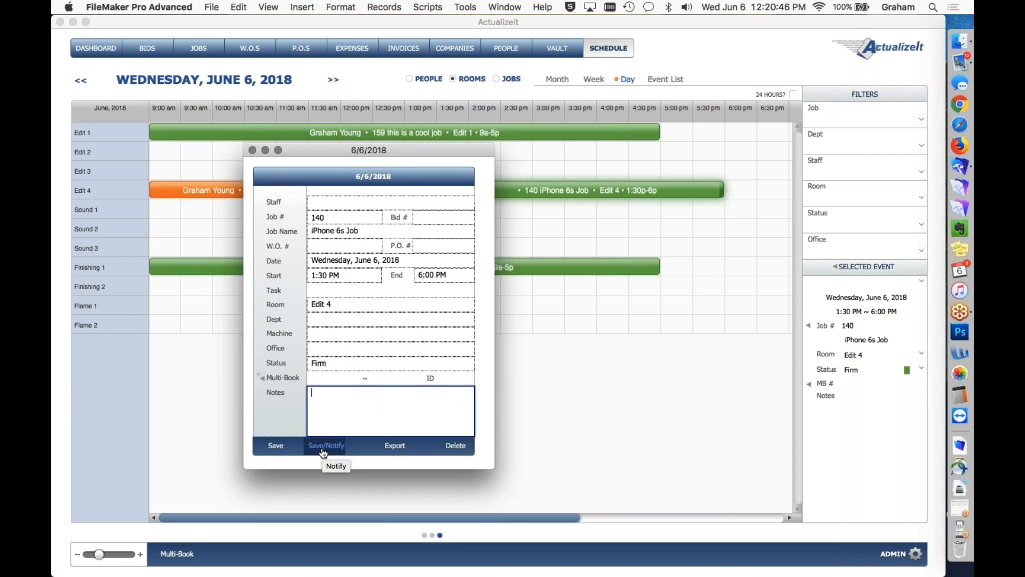
click(276, 446)
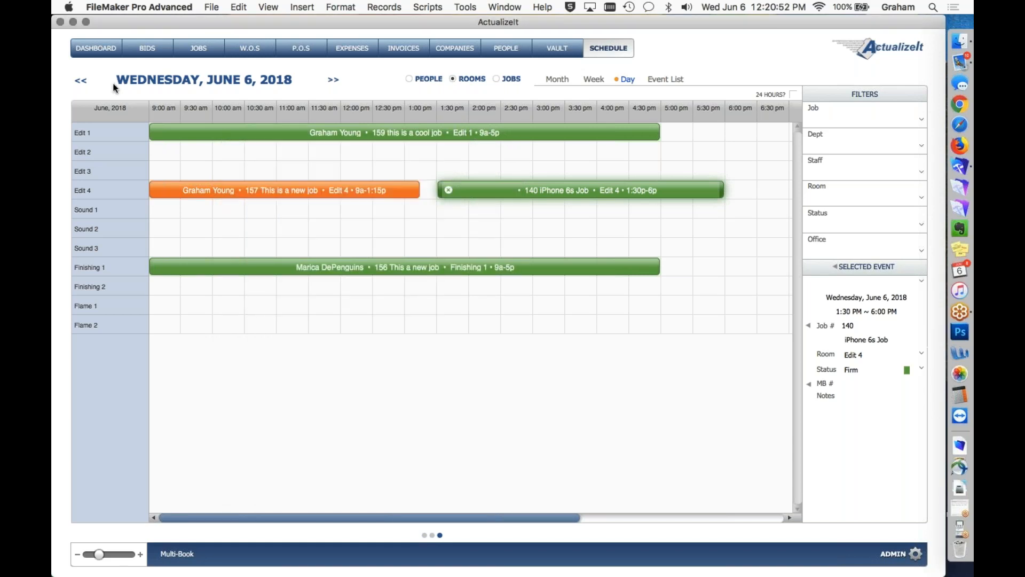
From the dashboard, open the timesheet for Wednesday, 6/6/18, enlarge its window and view job 157's scheduled event details
click(96, 49)
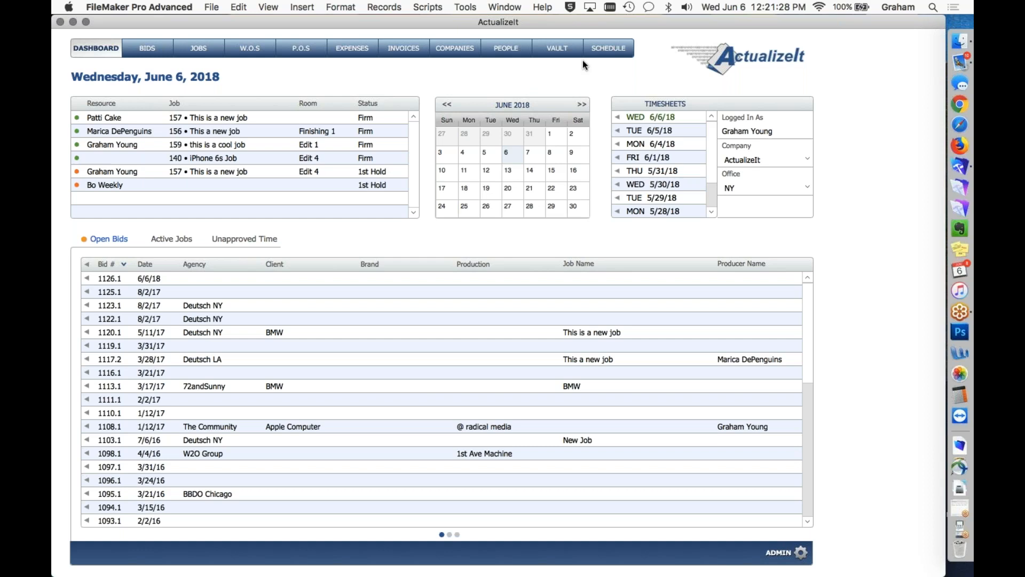
click(635, 117)
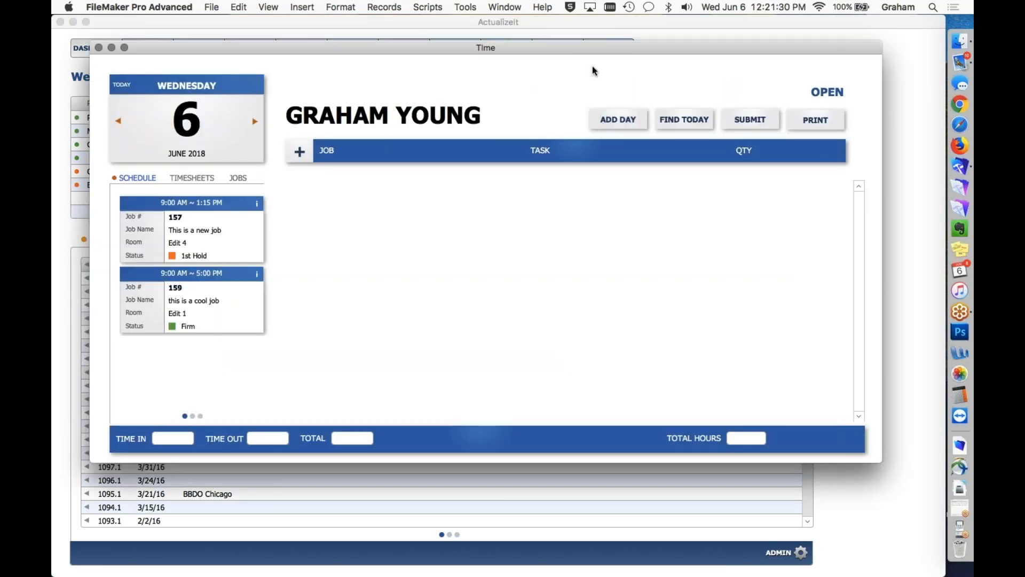
drag(577, 46, 548, 29)
drag(851, 442, 869, 541)
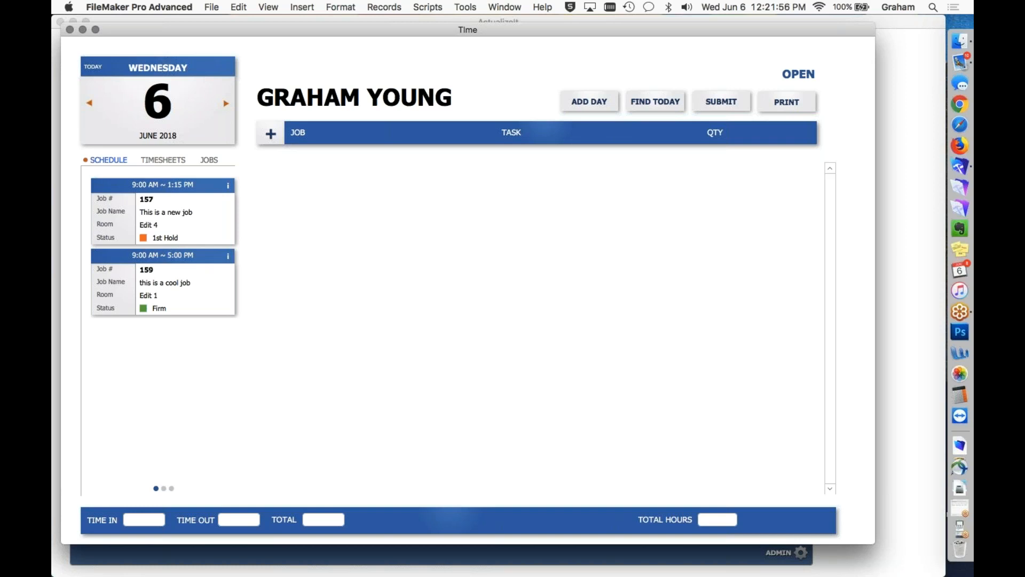
click(228, 185)
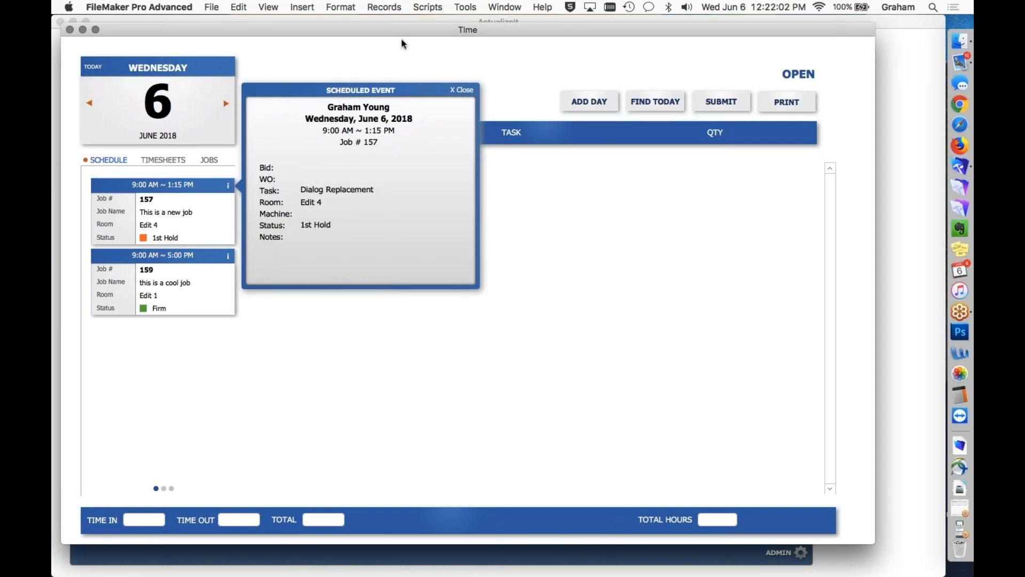
click(461, 89)
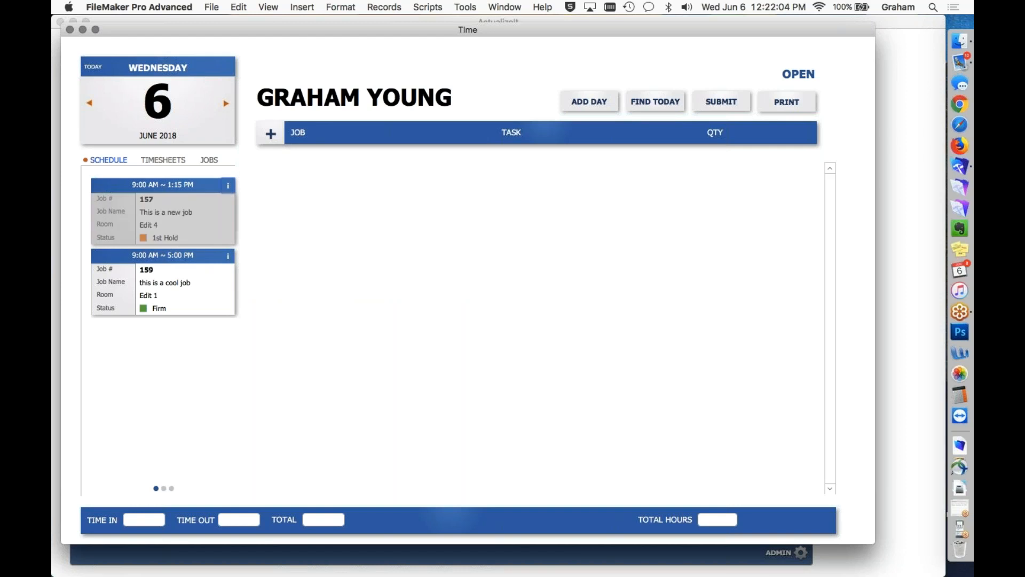
Add job 157's scheduled event to the timesheet as a Dialog Replacement entry with a quantity of 2
click(163, 218)
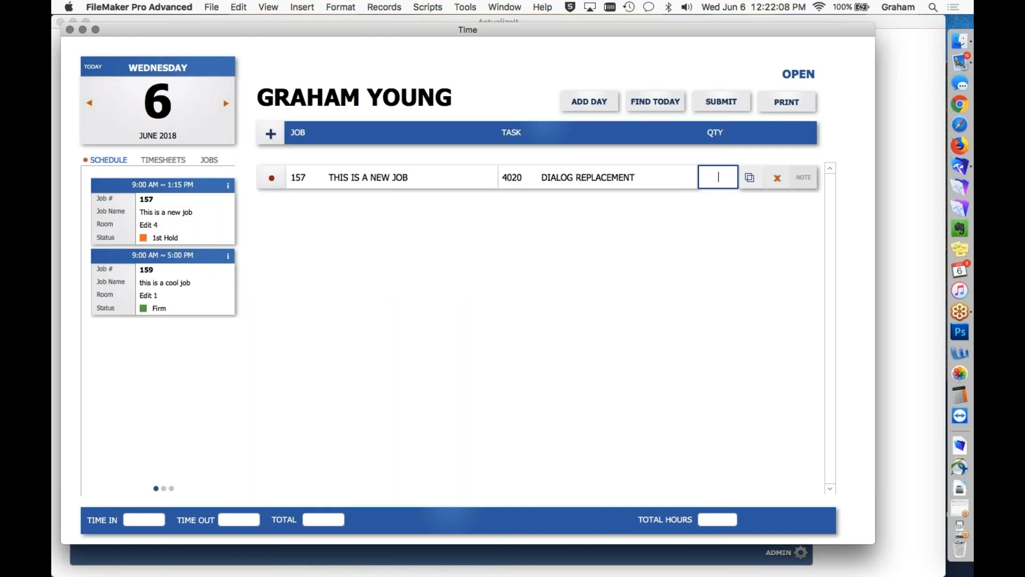
text(2)
click(499, 79)
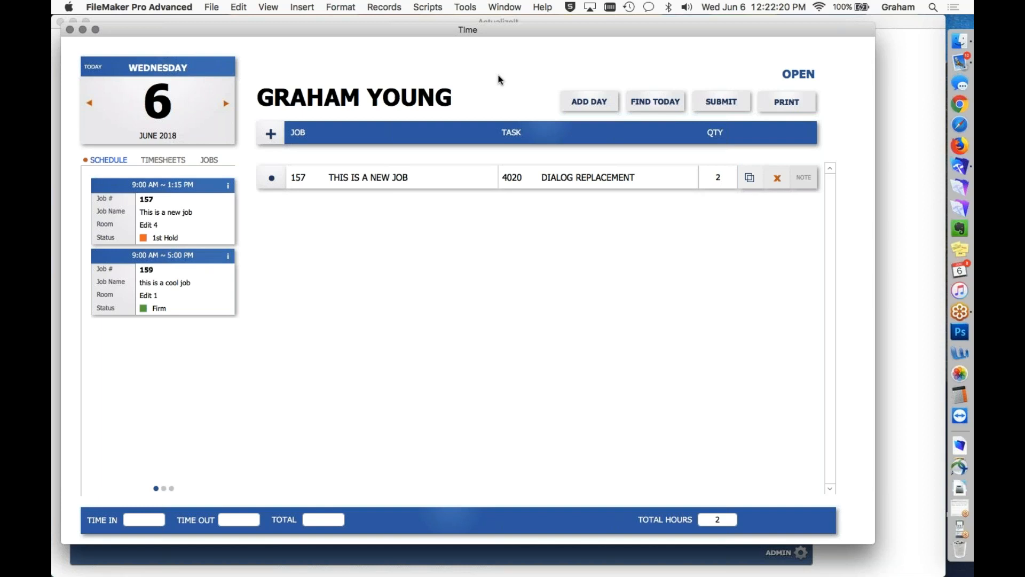
Return to the overall schedule and review the week of June 6, 2018 by rooms and by people
click(891, 129)
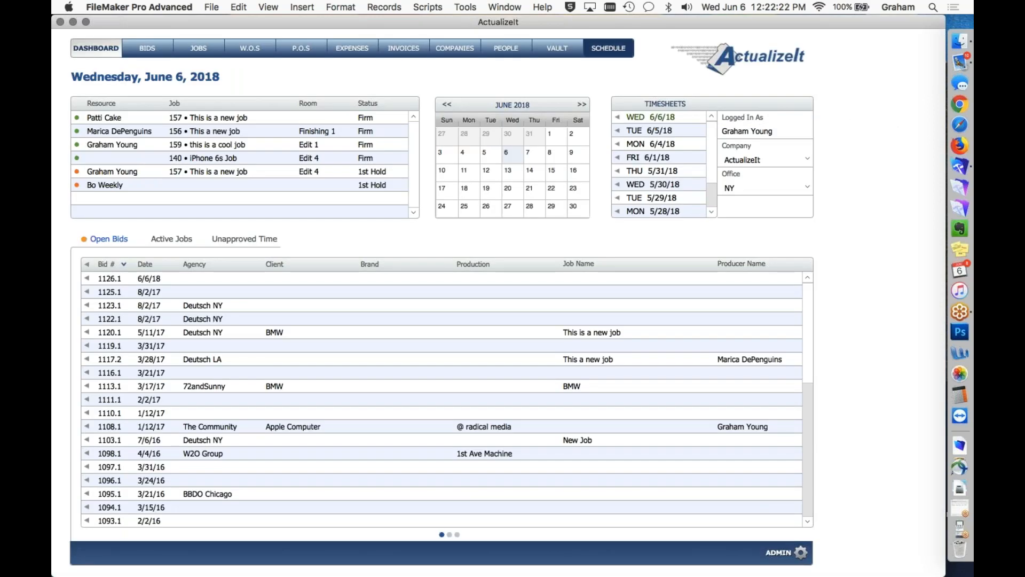
click(609, 49)
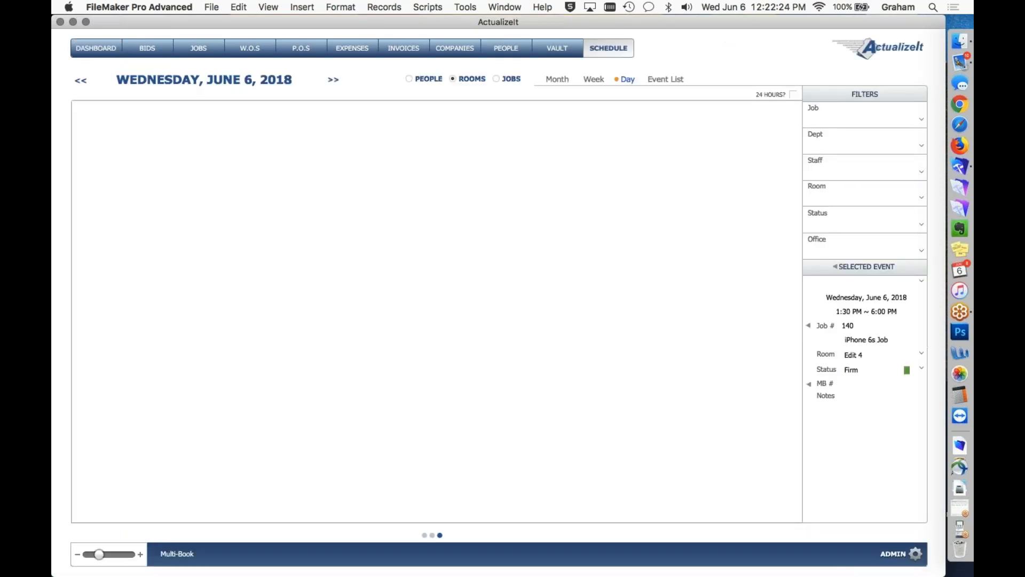
click(593, 79)
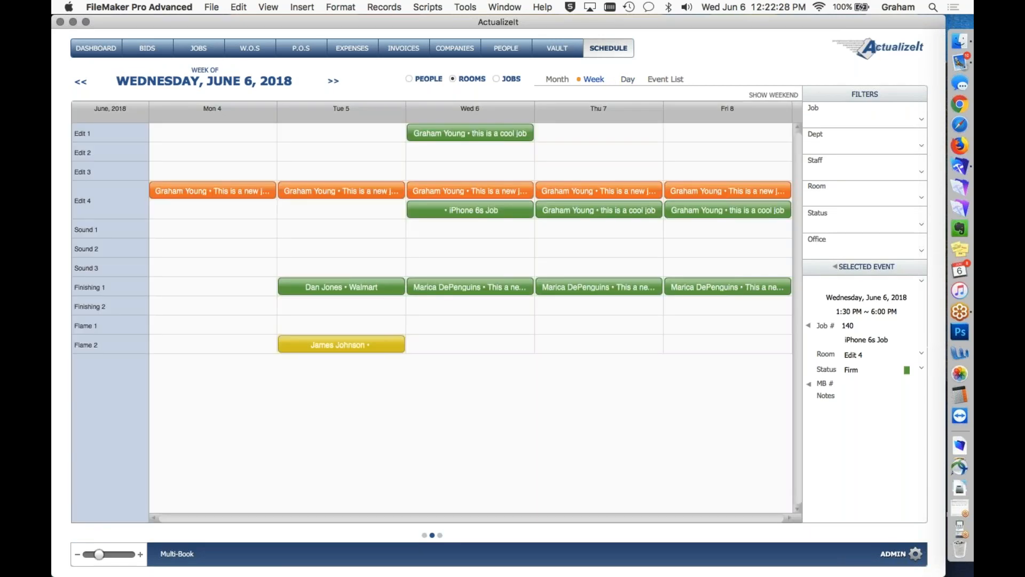
click(419, 77)
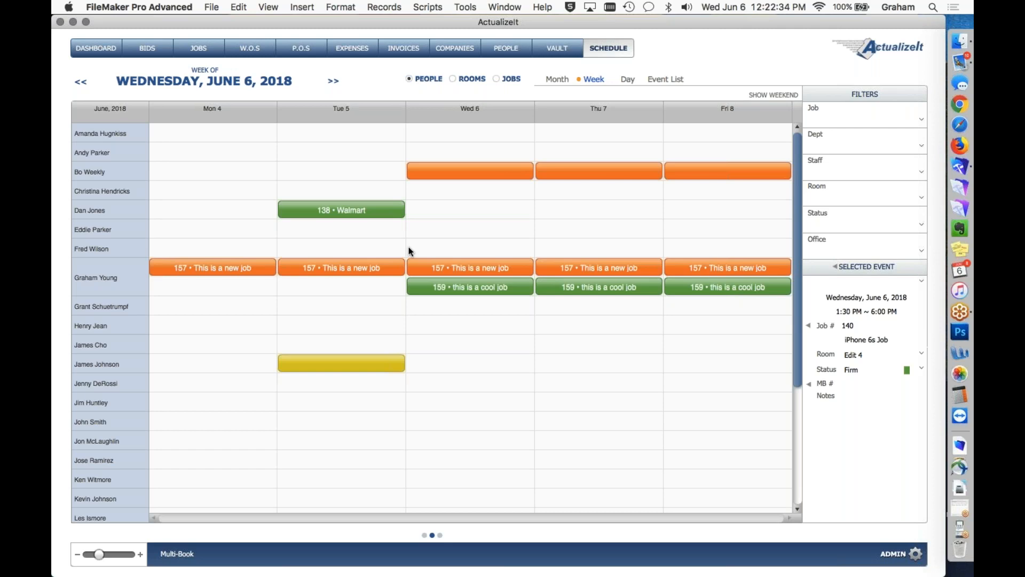
Open job 159's schedule and delete the editor's Friday, June 8 booking
click(199, 47)
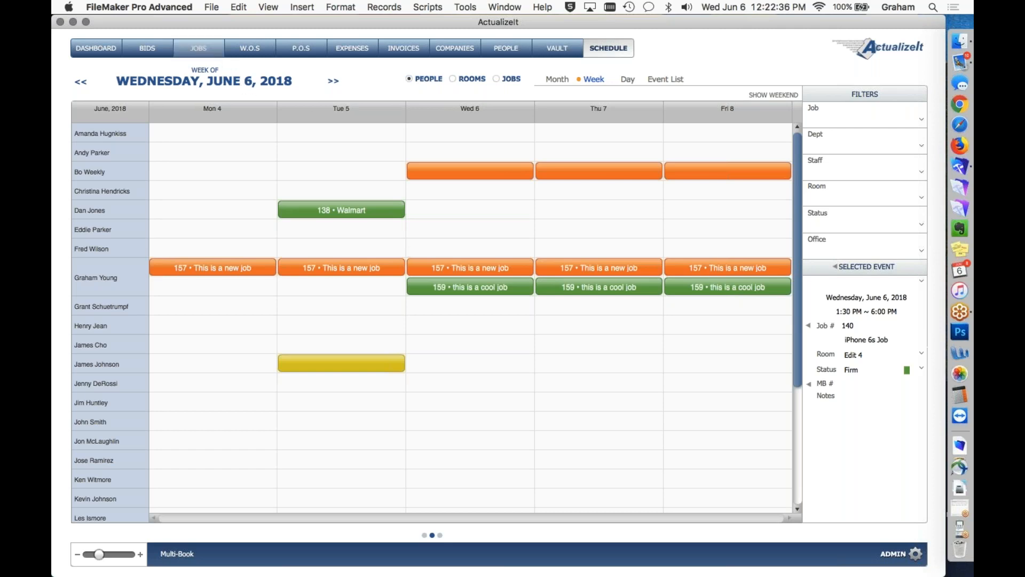
click(593, 75)
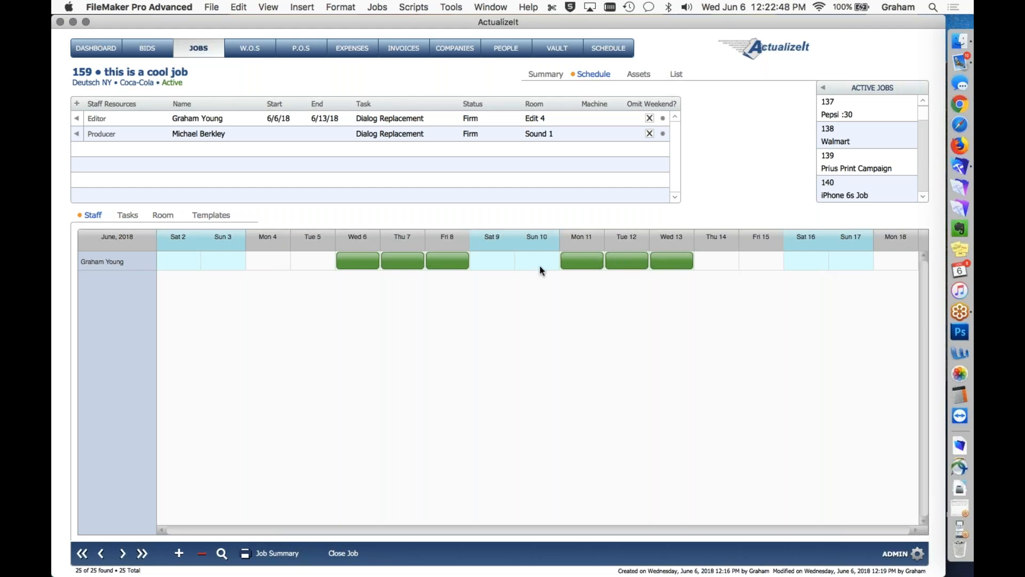
click(439, 262)
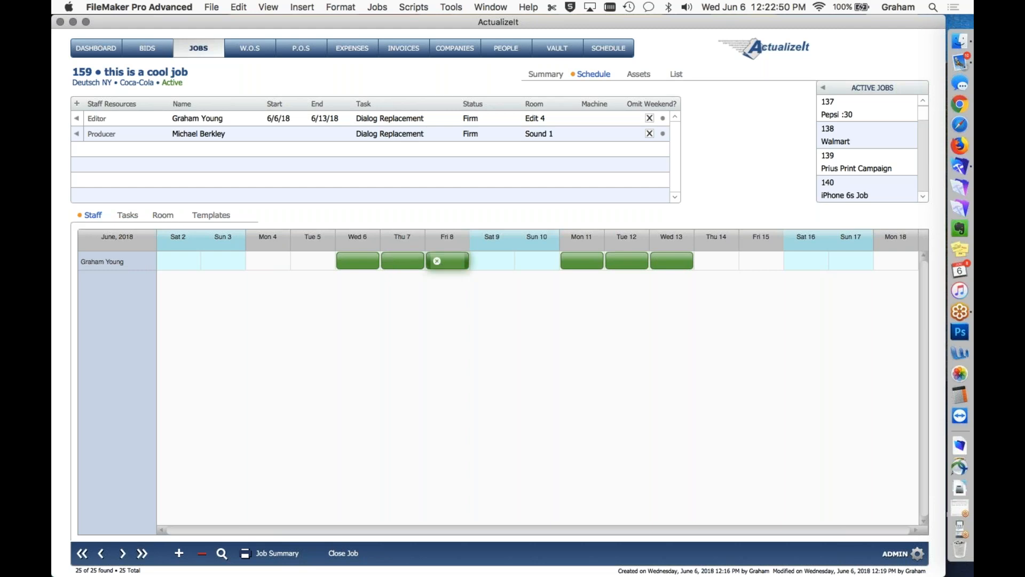
click(437, 261)
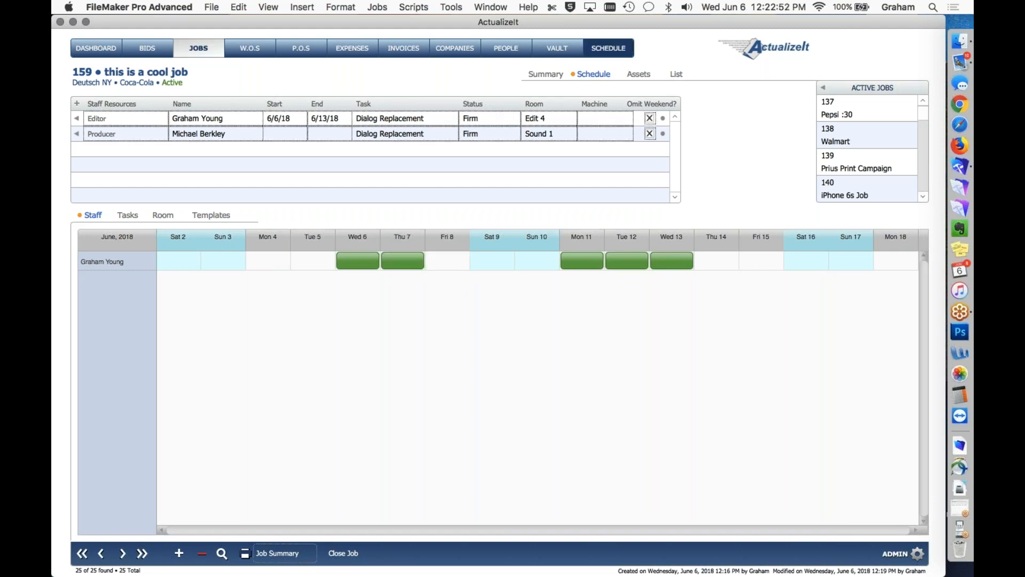
In the people day schedule, shorten the June 6 booking that has no job number so that it ends at 1:30 PM
click(609, 49)
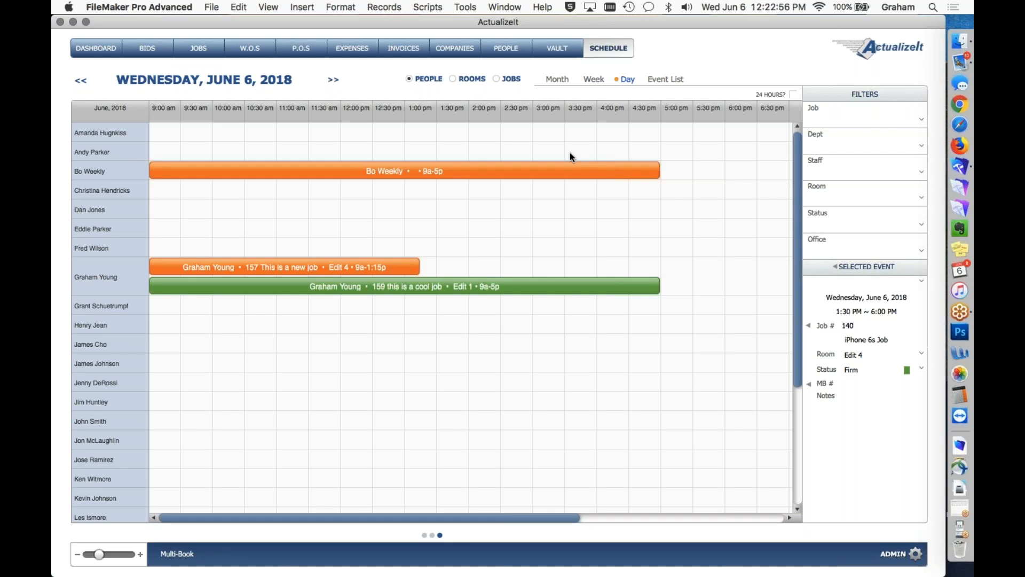
drag(658, 171, 439, 159)
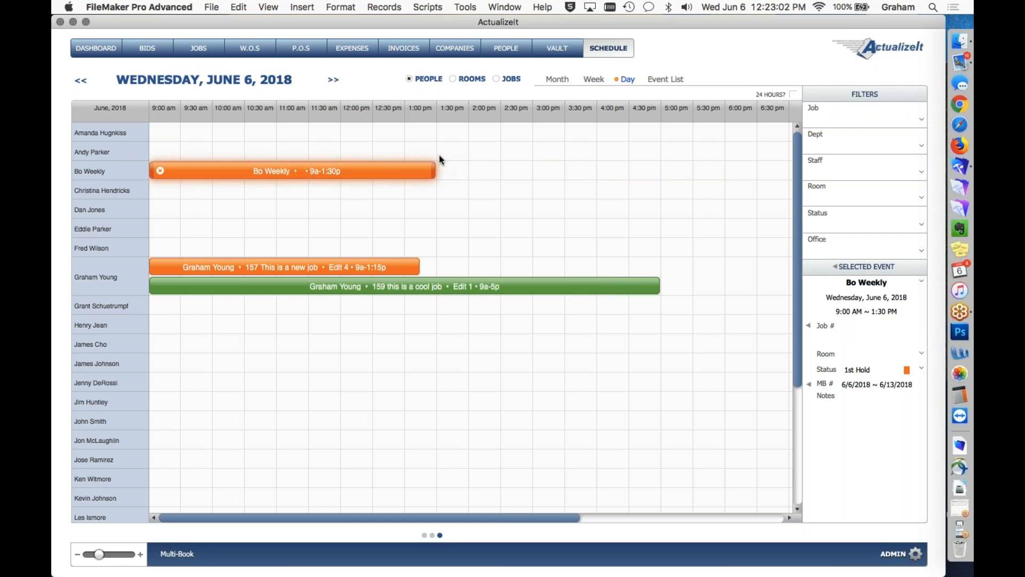
Create a multi-book event from 6/6/18 to 6/13/18, assigning a staff member and task 5040 Stock for Film to Tape
click(594, 79)
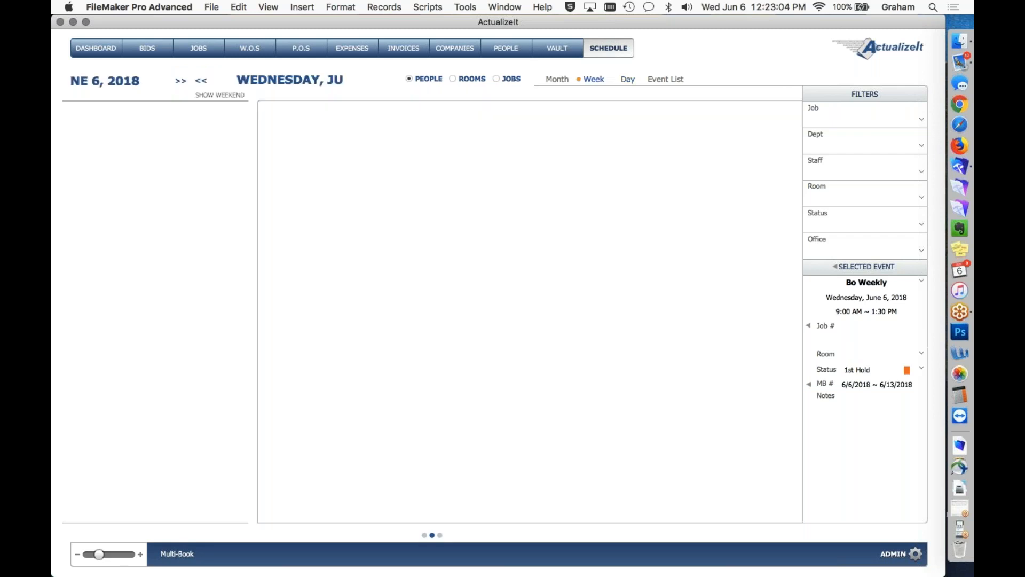
click(176, 554)
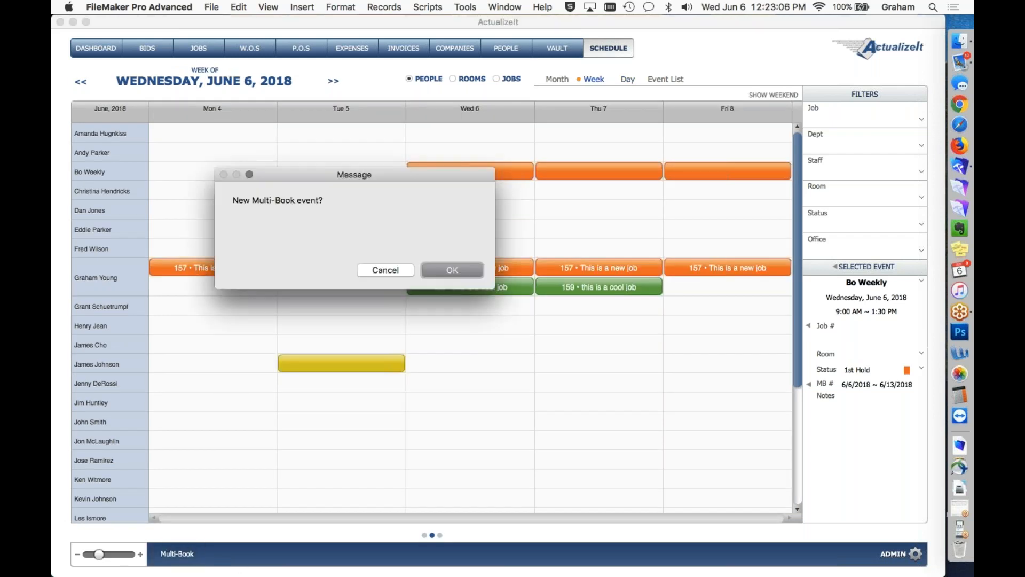
click(451, 270)
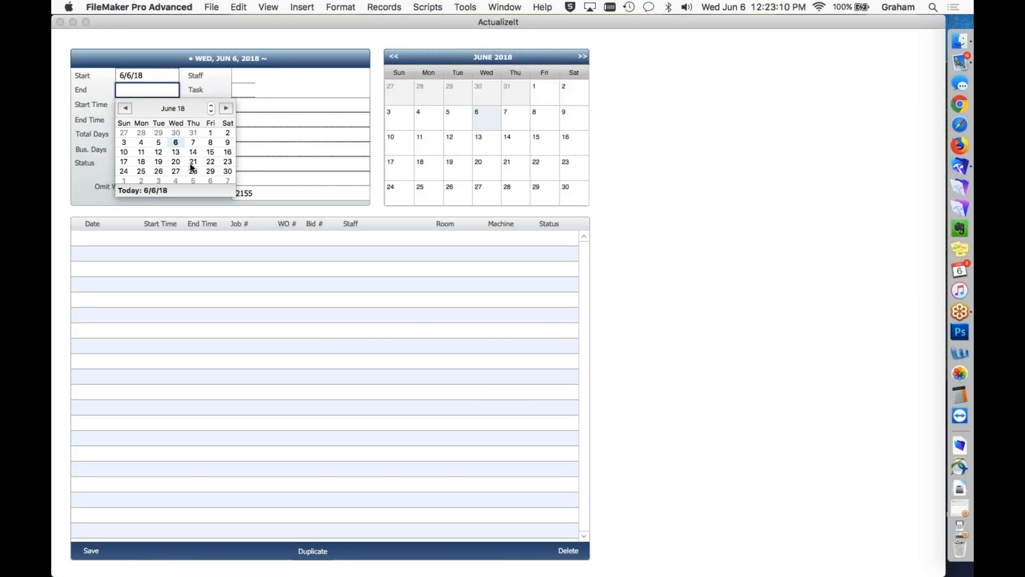
click(177, 150)
click(242, 78)
click(269, 116)
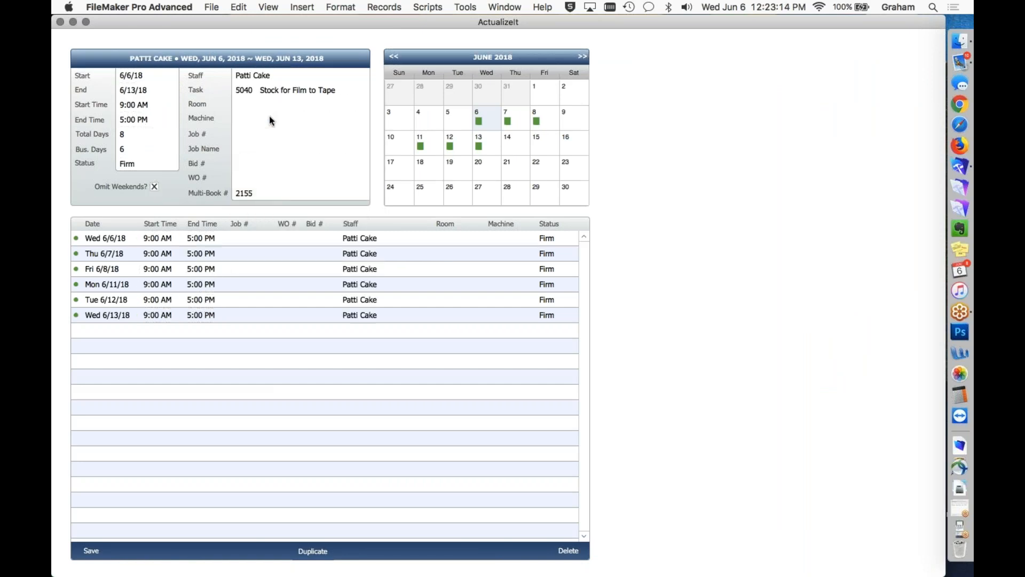
Set the multi-book event's status to 1st Hold and save it
click(148, 164)
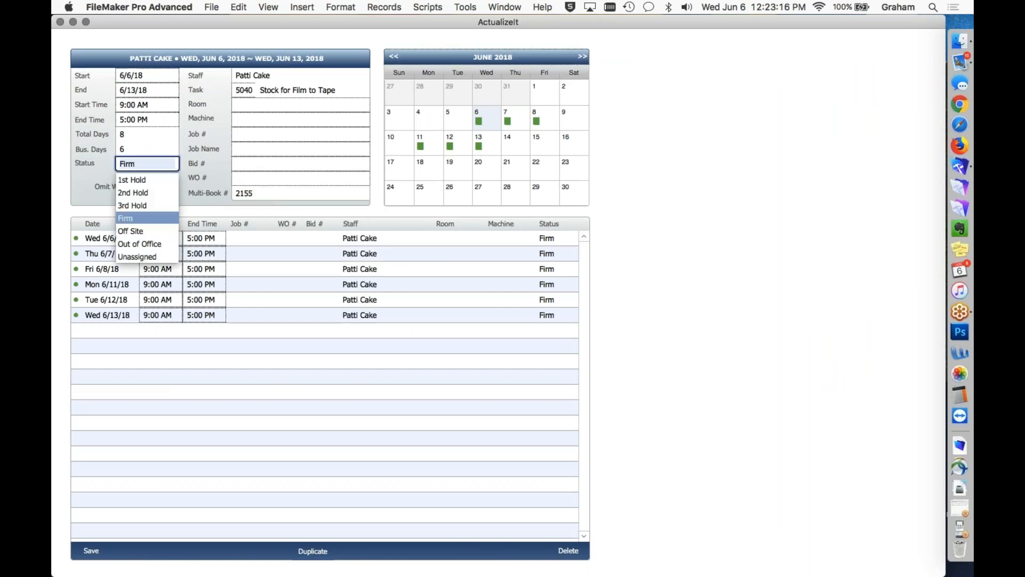
click(143, 184)
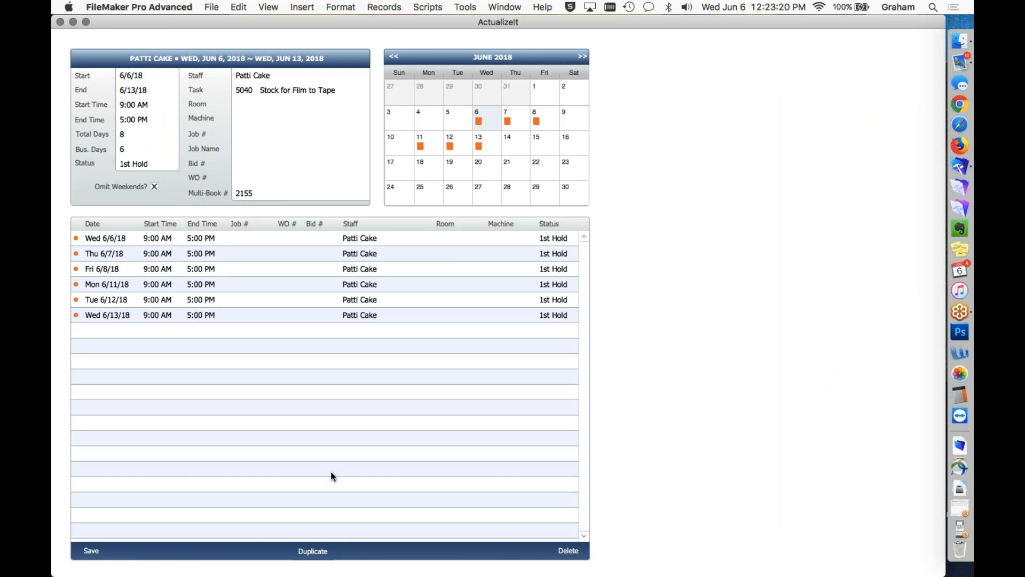
click(91, 557)
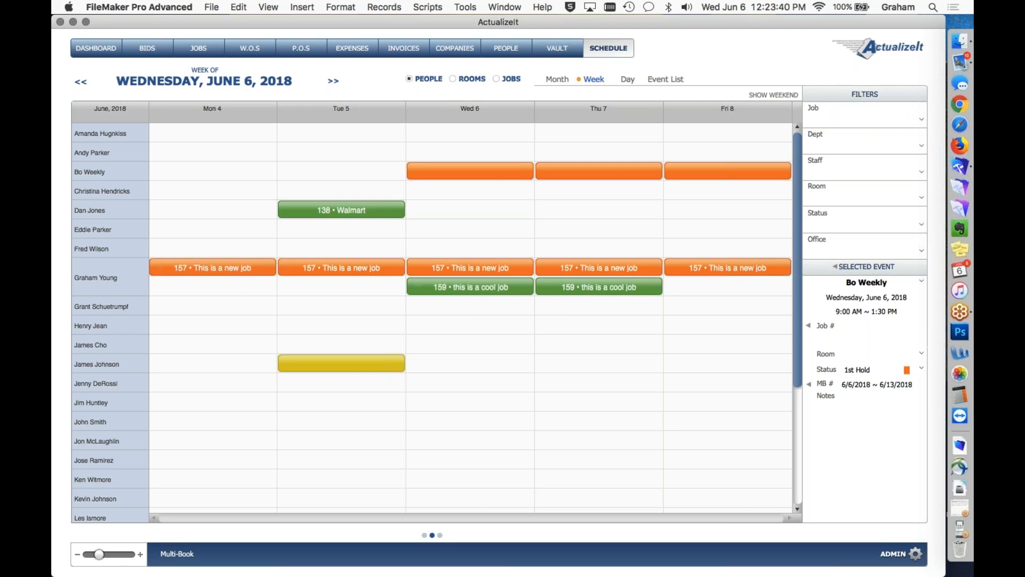
Move job 138 Walmart's Tuesday, June 5 booking to Wednesday, June 6 under the staff member booked on jobs 157 and 159
drag(337, 211, 466, 268)
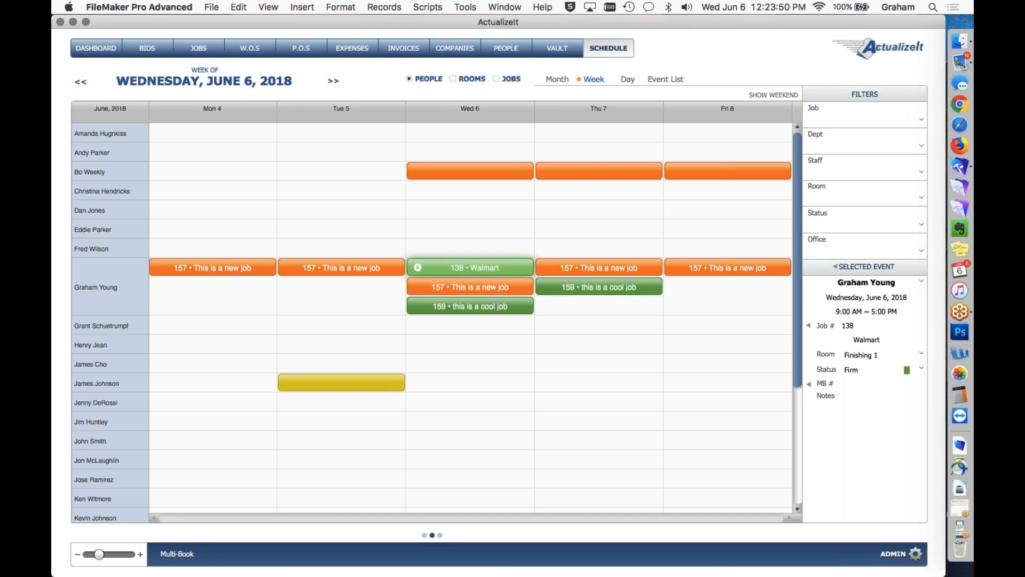
Open workorder 159.1 from job 159 and set the Finished Cassettes/DVDs charge's adjusted quantity to 2
click(197, 49)
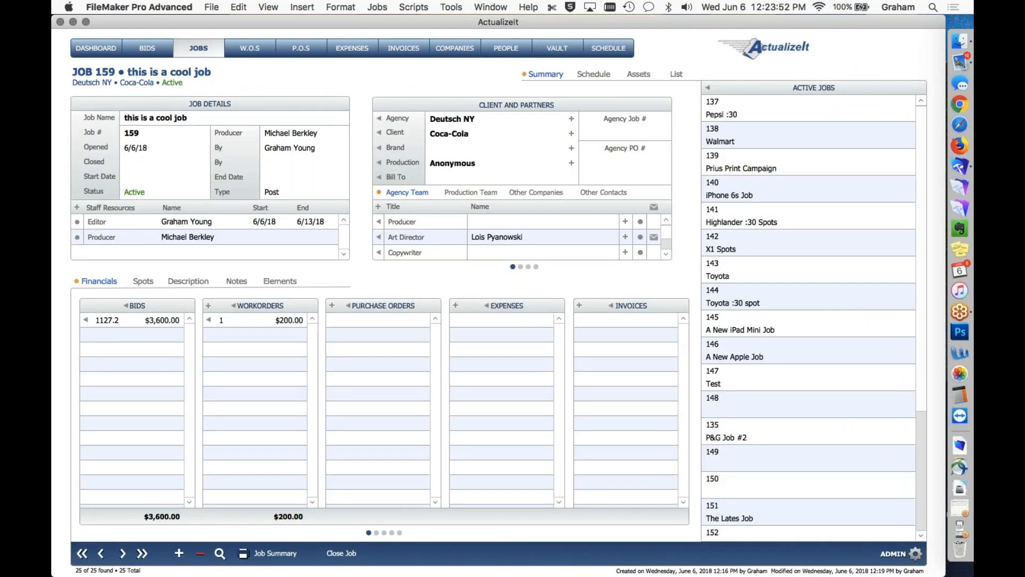
click(210, 318)
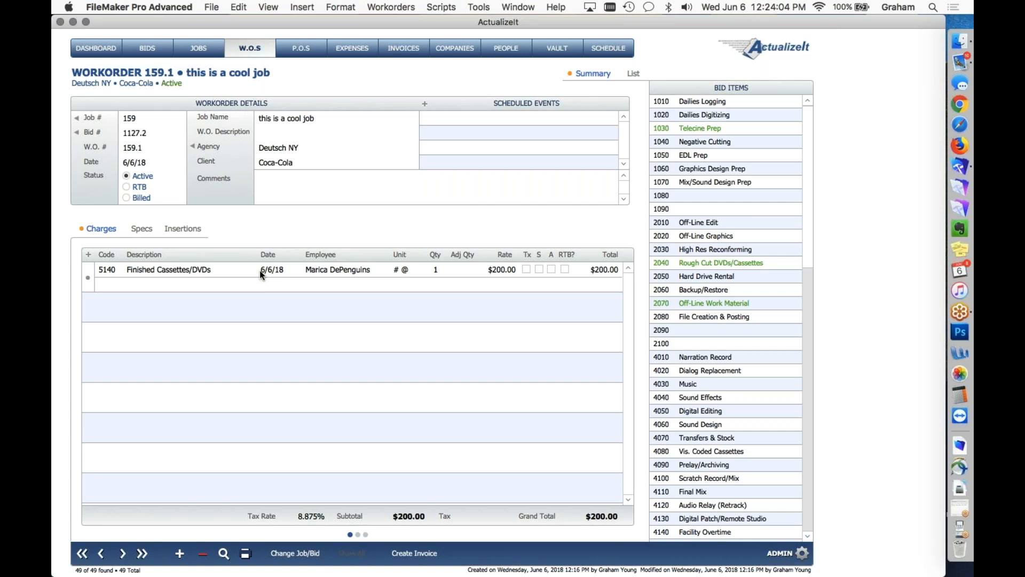
click(463, 271)
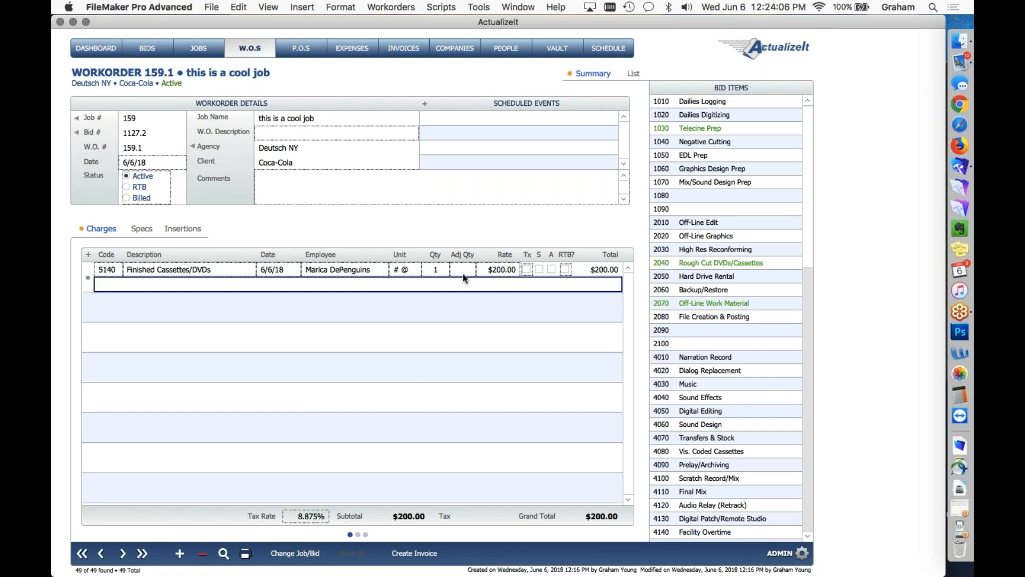
text(2)
click(462, 236)
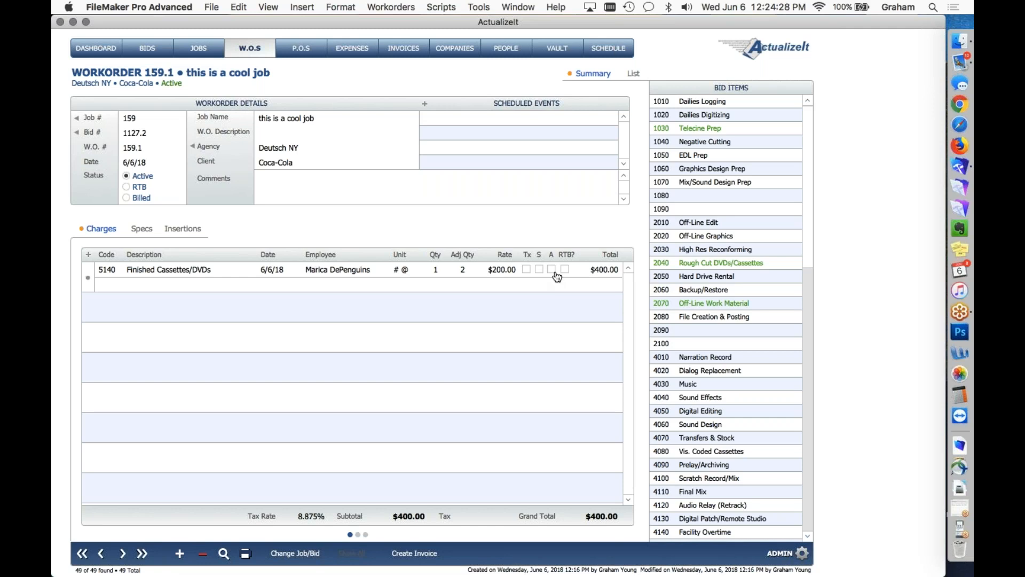
Switch to the Time window and submit the June 6, 2018 timesheet
click(518, 7)
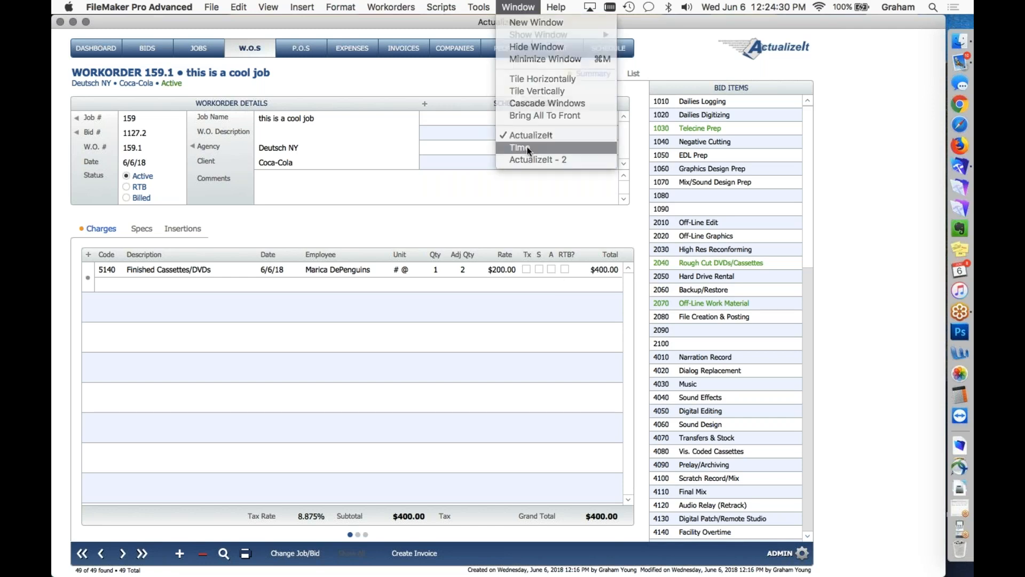
click(528, 146)
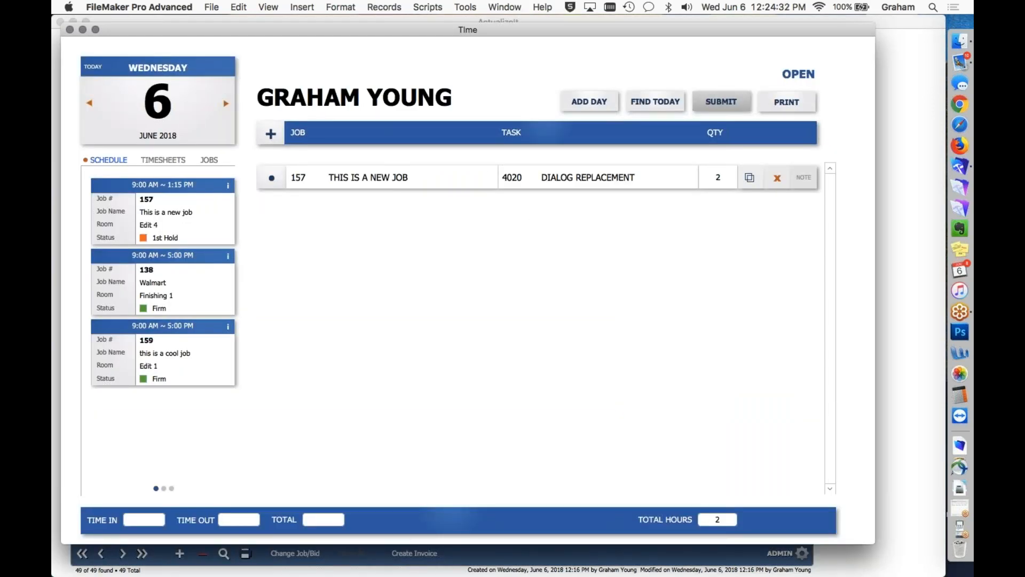
click(715, 101)
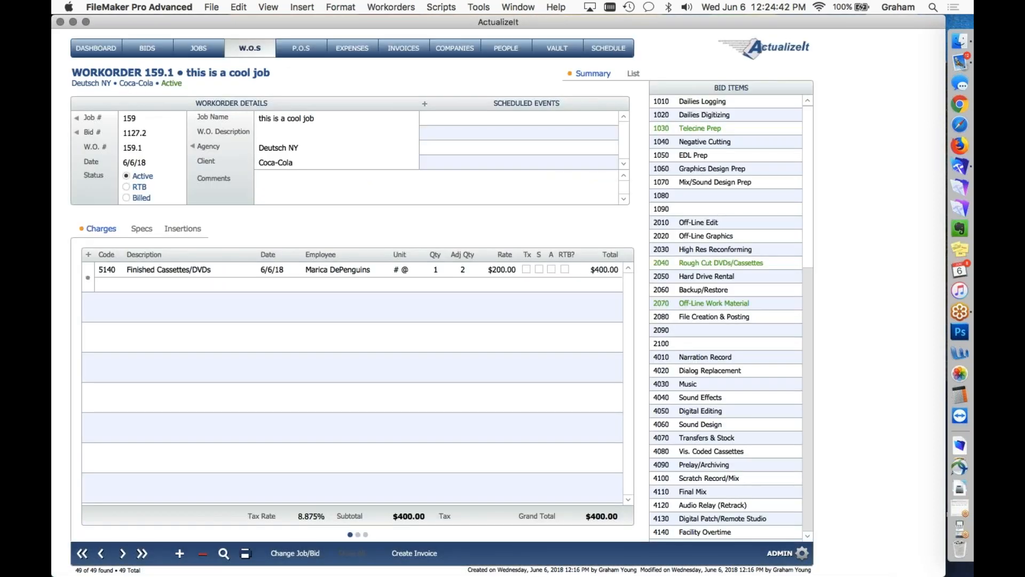
Mark S on workorder 159.1's Finished Cassettes/DVDs charge and toggle its A mark on and off
click(540, 269)
click(550, 269)
click(550, 269)
Add a new vault element to job 159 from the job's elements list and save the record
click(208, 56)
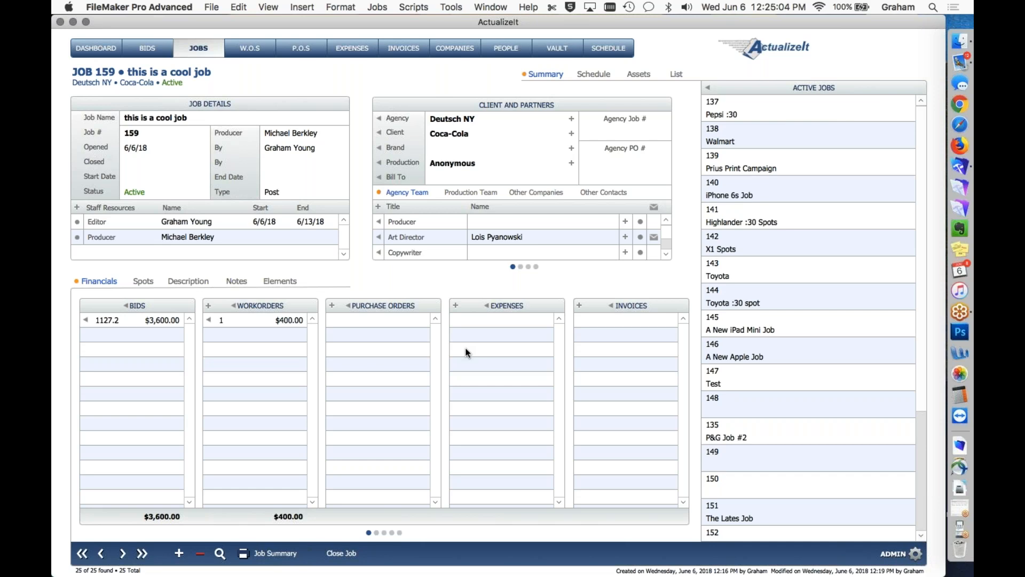
click(280, 280)
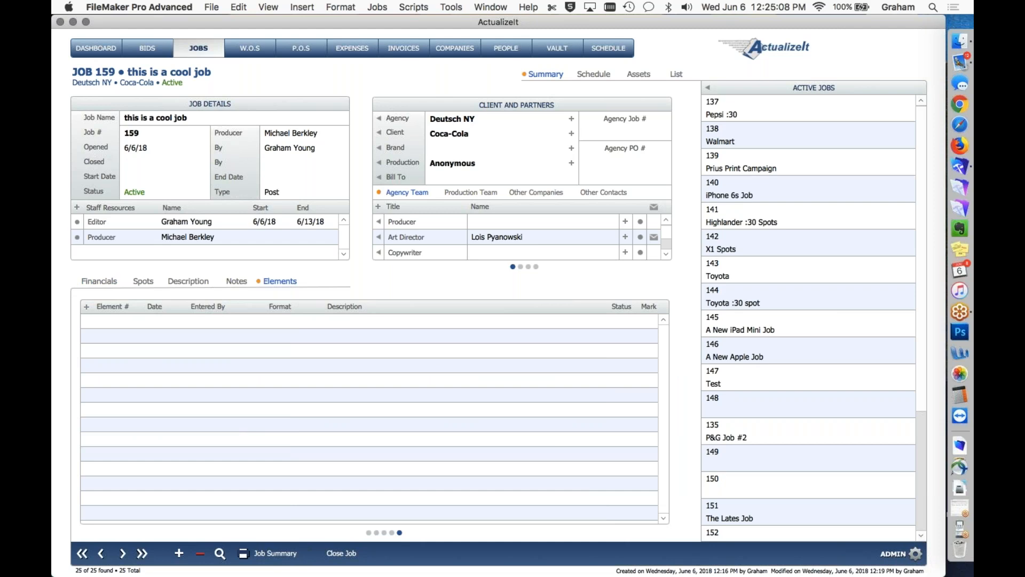
click(85, 307)
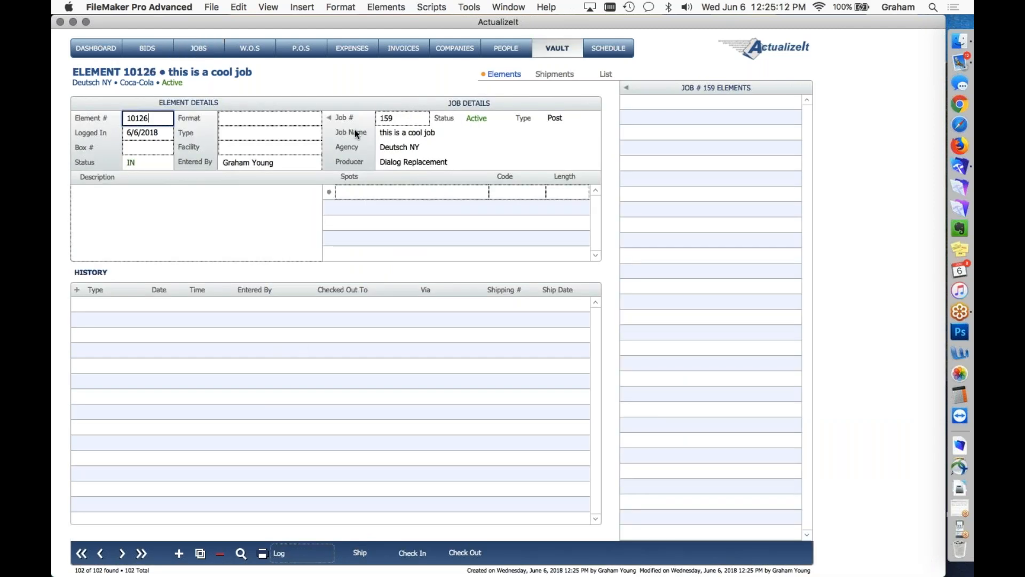
click(339, 80)
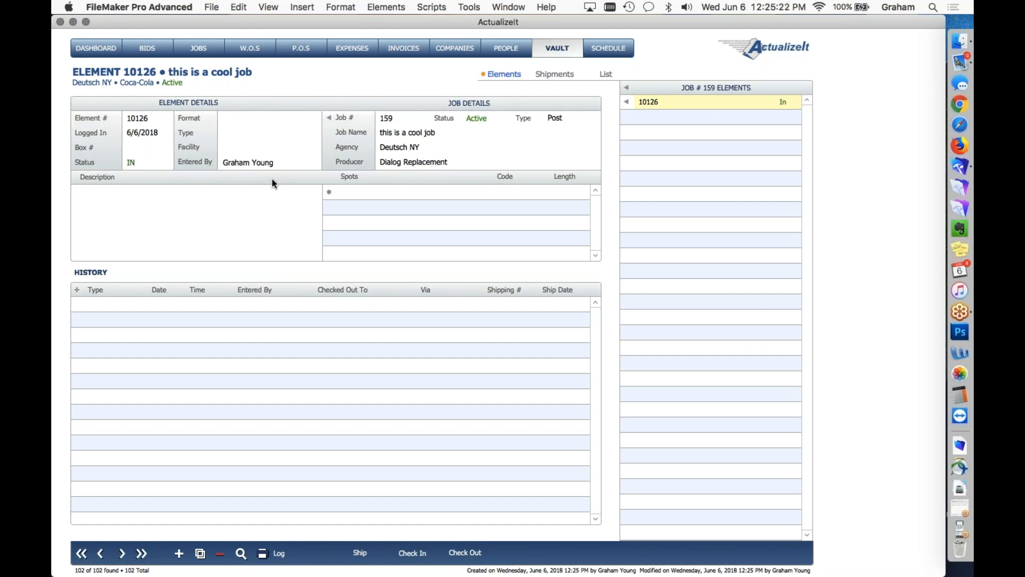
Check in an element under number 232332 in the vault
click(412, 553)
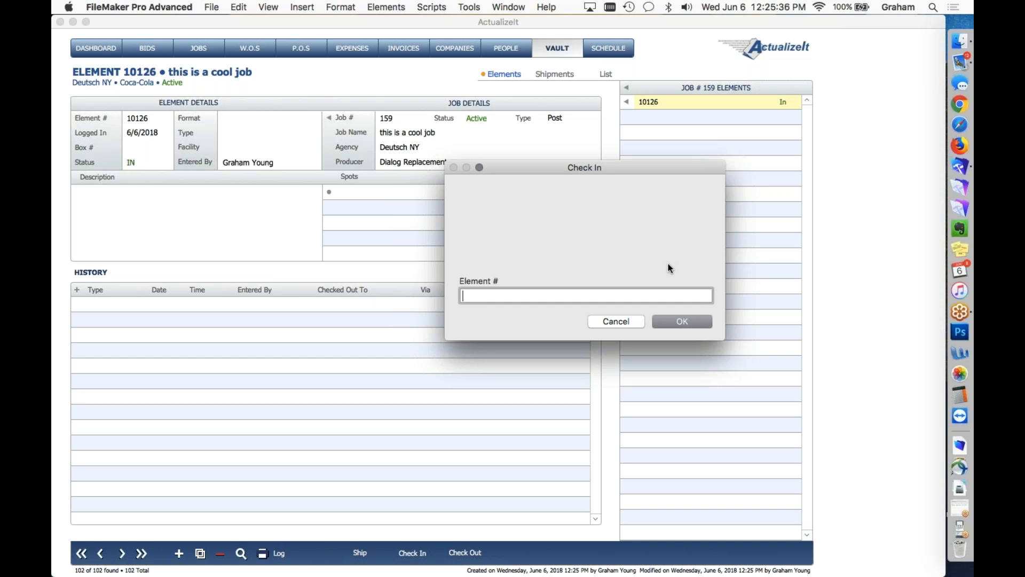
text(232332)
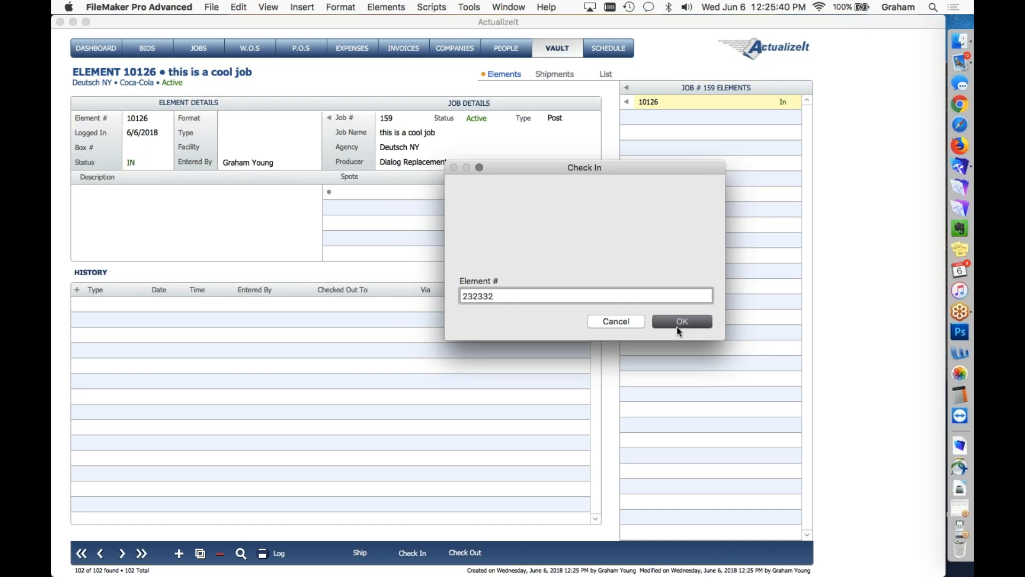
key(Return)
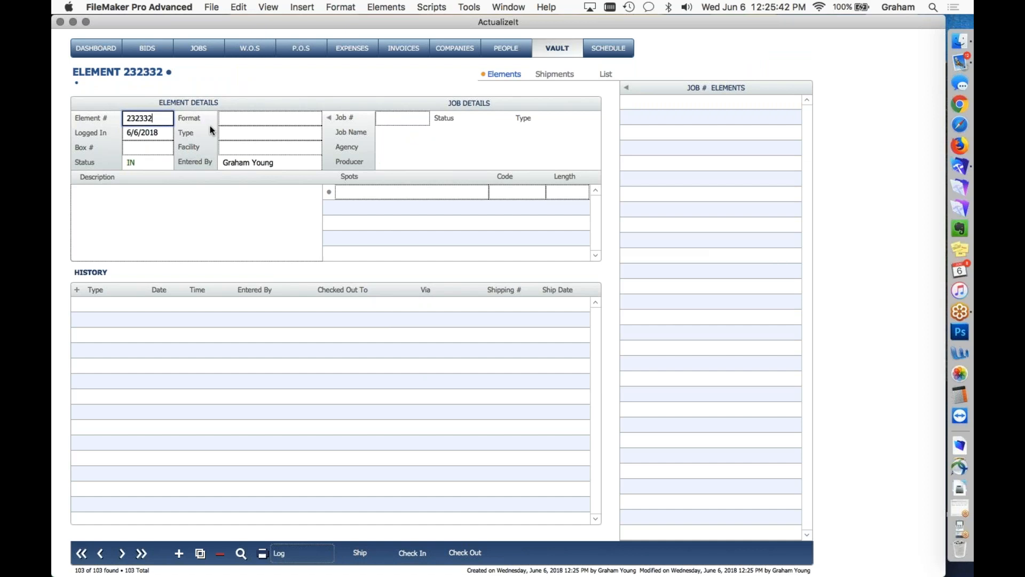
click(226, 257)
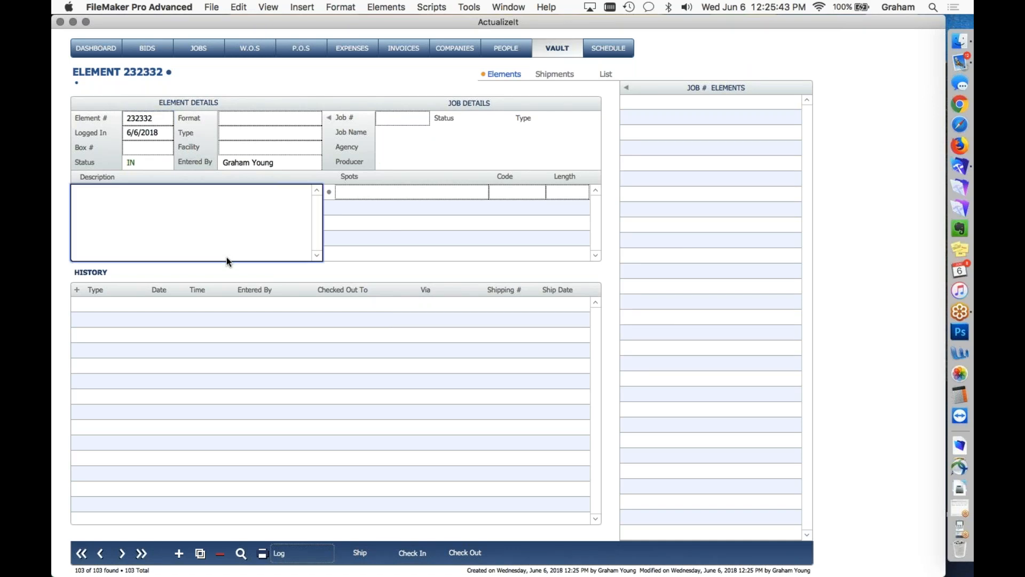
click(160, 120)
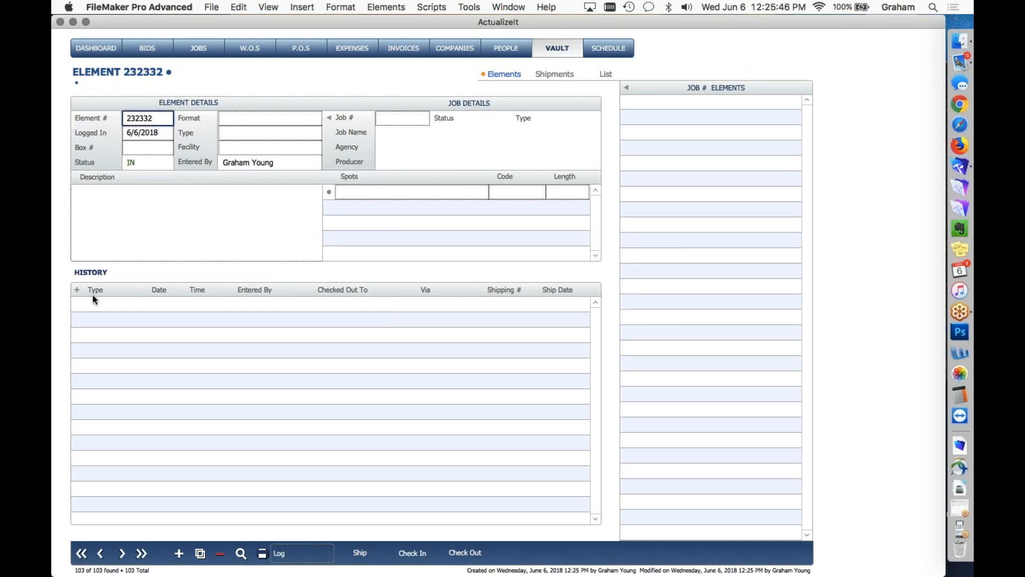
Create a shipment for element 232332 and narrow the window around the shipment record
click(360, 553)
click(450, 267)
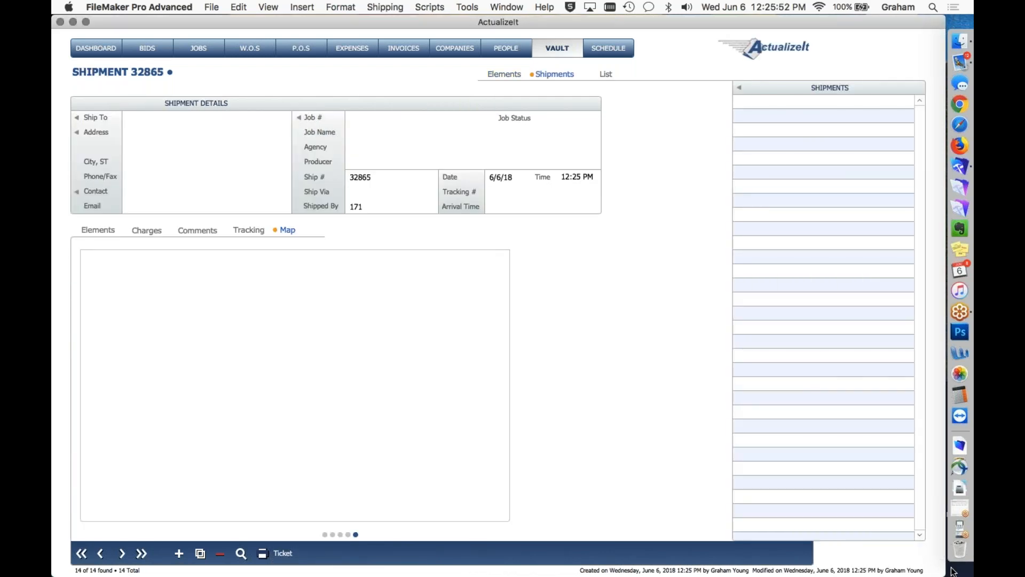
drag(952, 570, 821, 572)
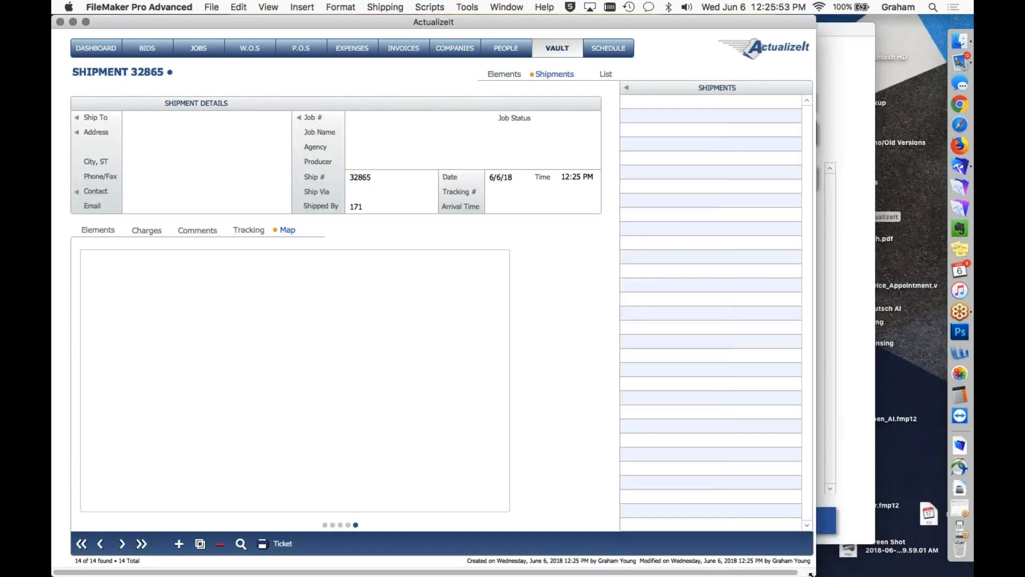
Set the shipment to go via FedEx with tracking number 33333 and view its FedEx tracking page
click(380, 192)
click(382, 209)
click(542, 192)
text(33333)
click(512, 249)
click(246, 233)
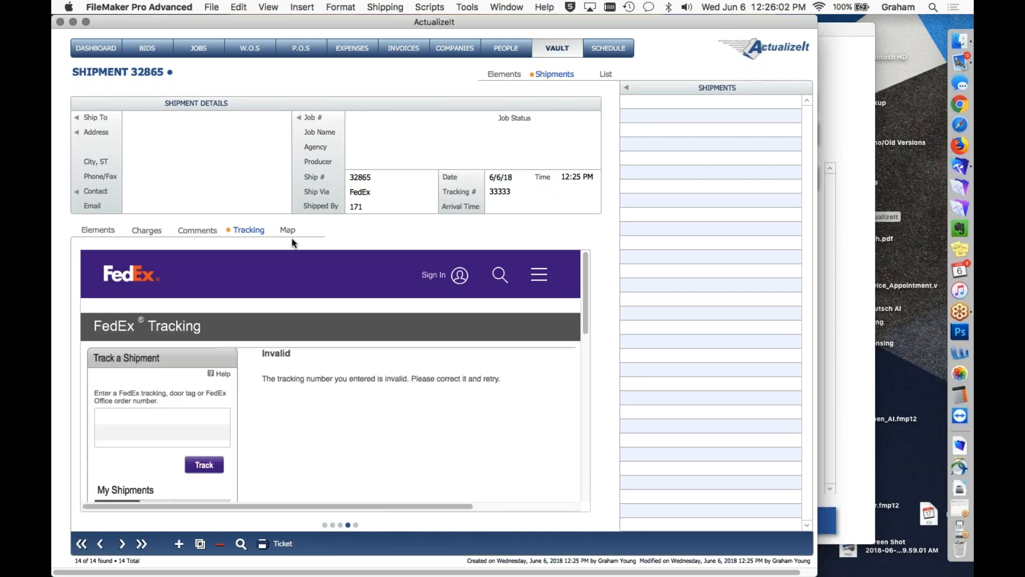
Check element 232332's status and shipping history, and view the weekly schedule
click(503, 74)
drag(815, 574, 926, 572)
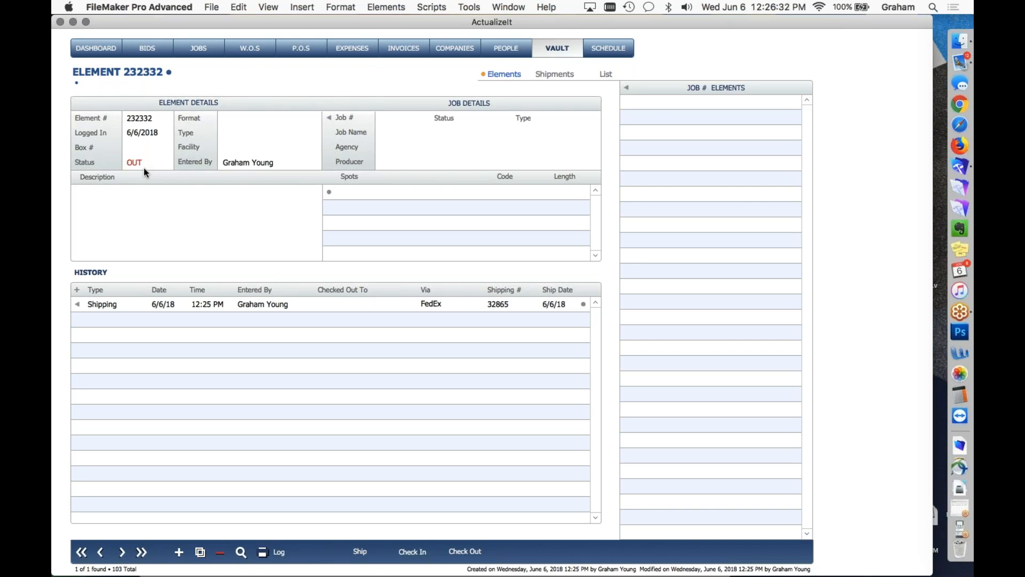
click(608, 48)
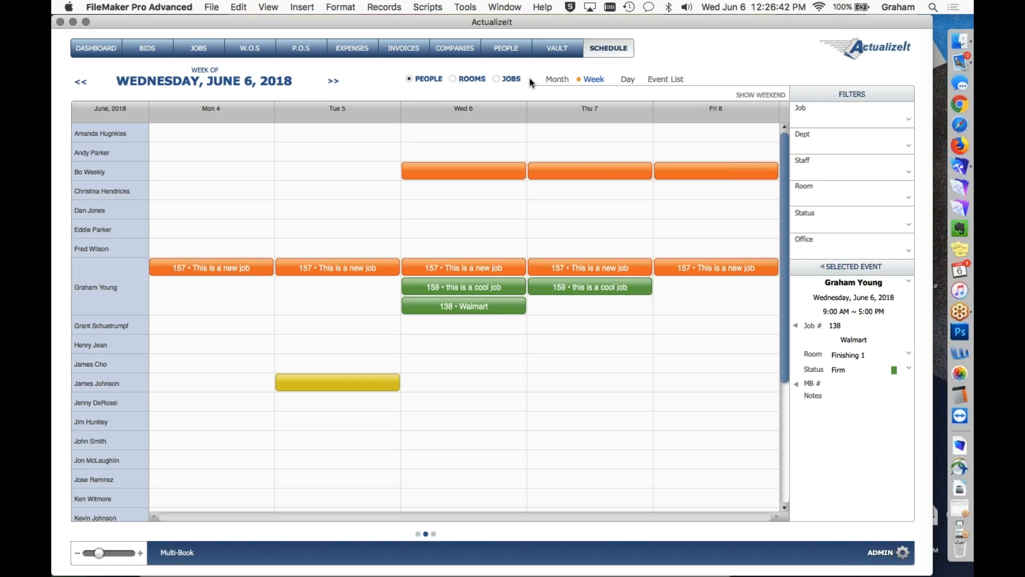
Create a purchase order from job 159's financials and browse its list of vendors
click(199, 49)
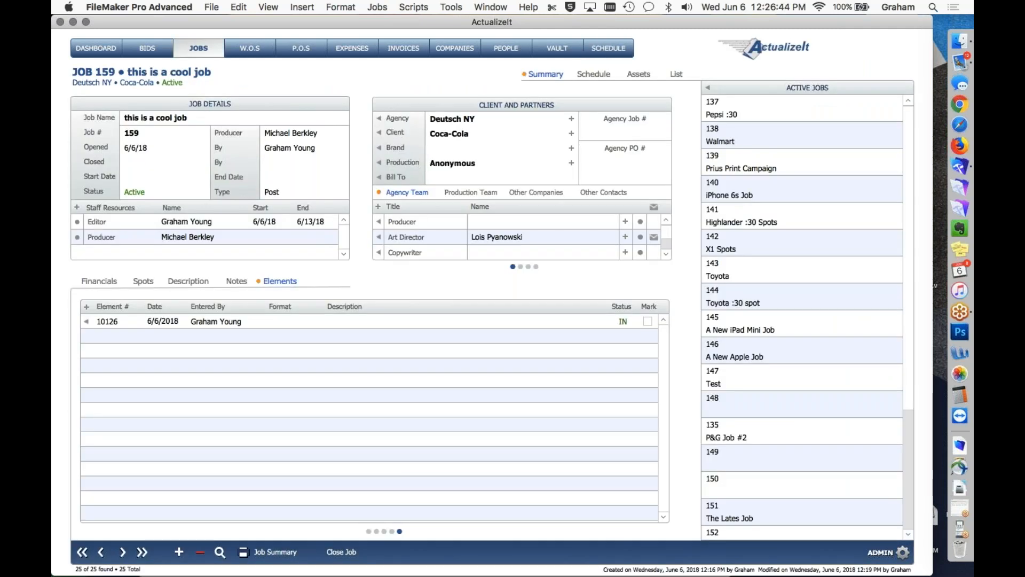
click(99, 281)
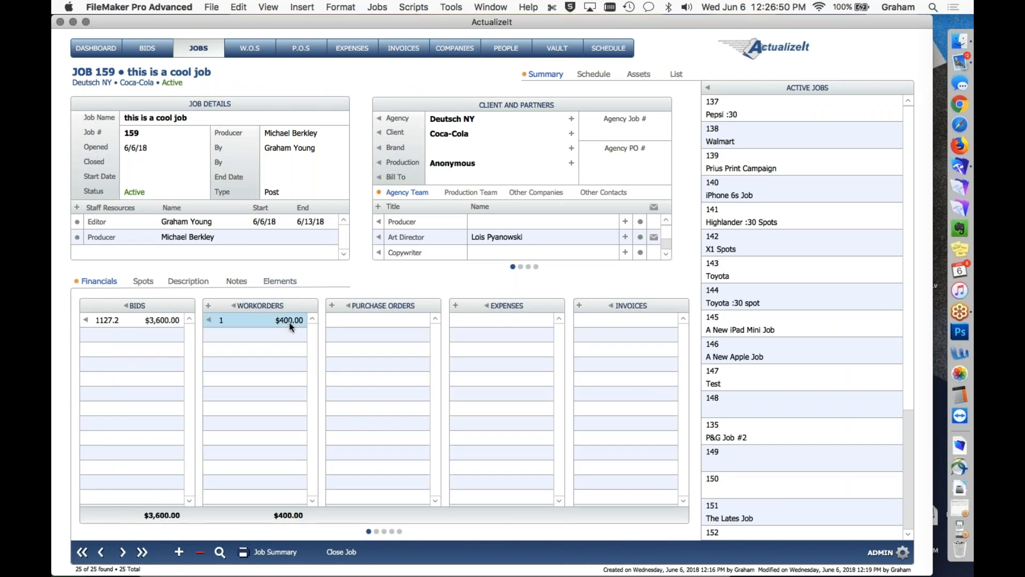
click(330, 305)
click(458, 270)
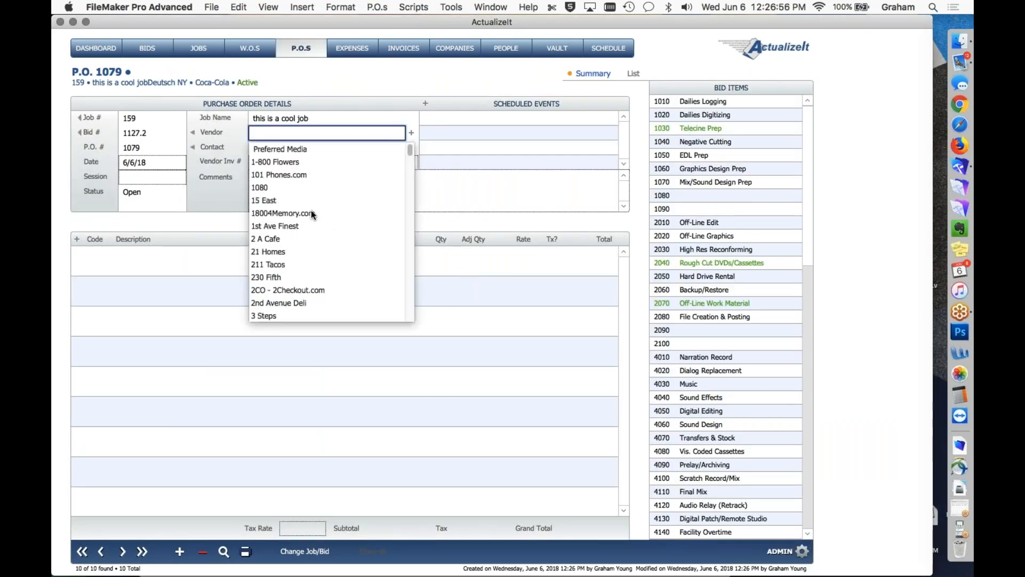
scroll(327, 278, down, 10)
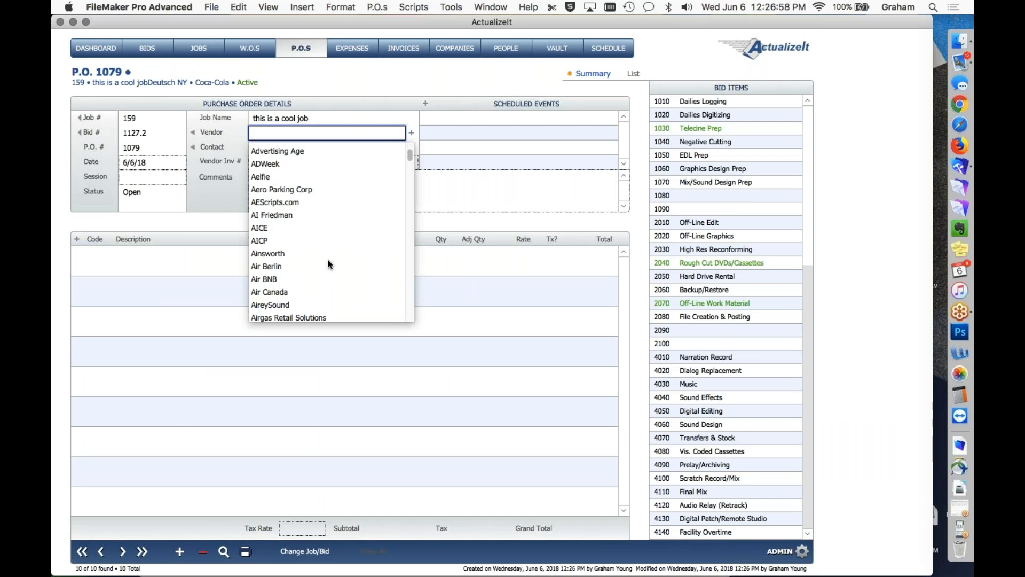
scroll(342, 264, down, 5)
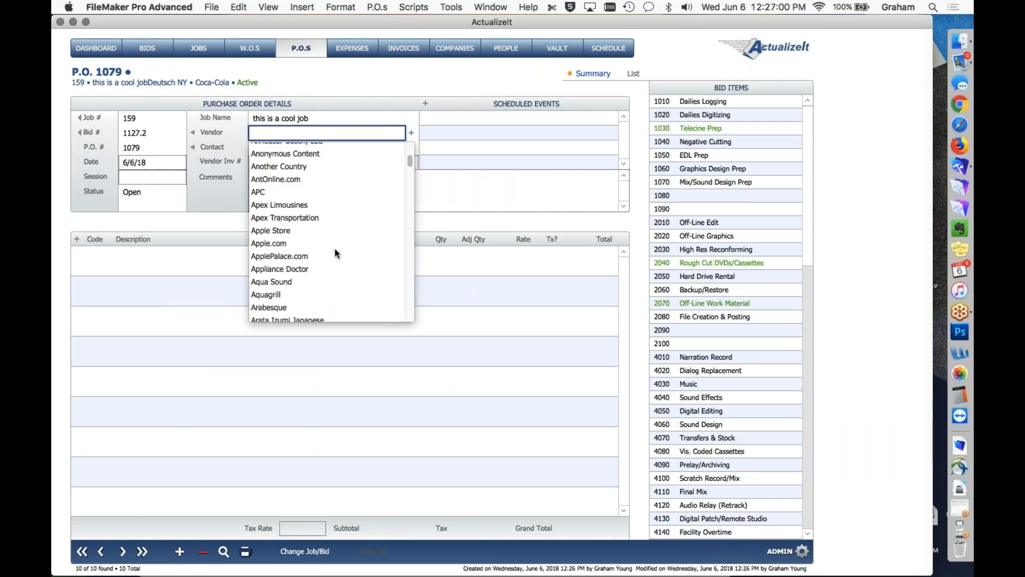
click(497, 190)
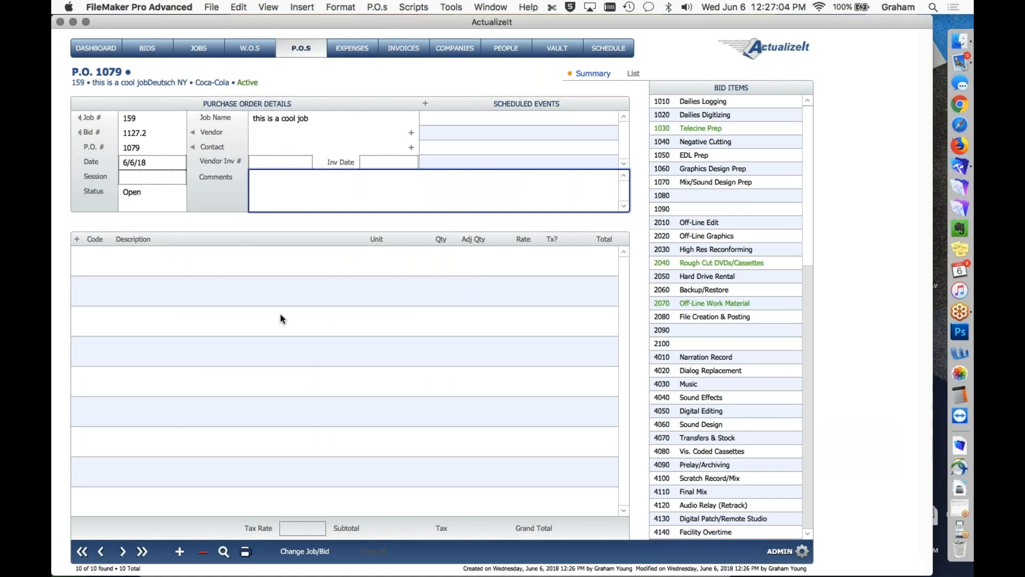
Review bid 1127.2's Off Line category from job 159 and view the invoice creation choices, cancelling without invoicing
click(205, 52)
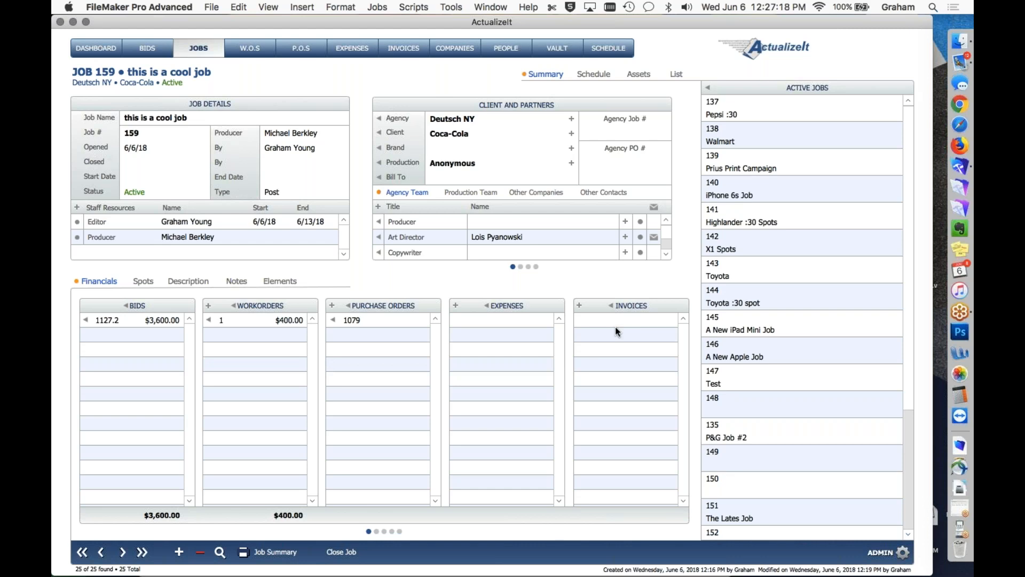
click(85, 319)
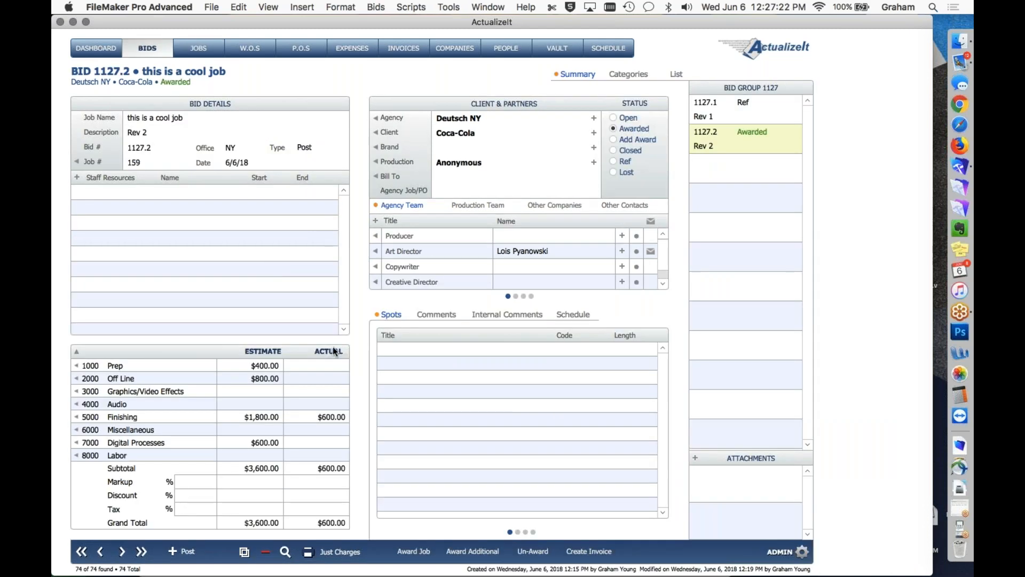
click(125, 383)
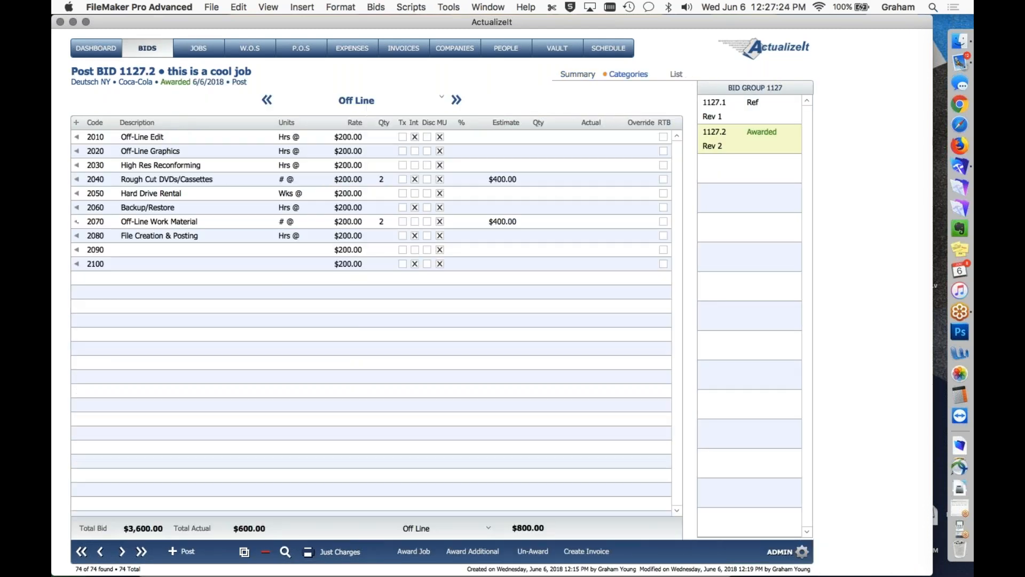
click(596, 555)
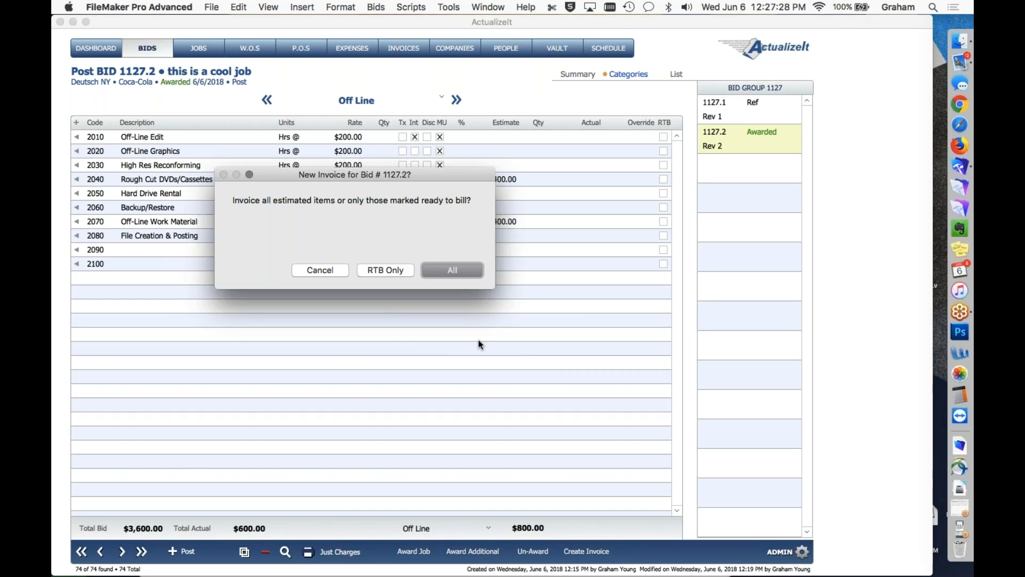
click(320, 270)
Review workorder 159.1's charges, return to job 159 and open the admin reports page
click(249, 48)
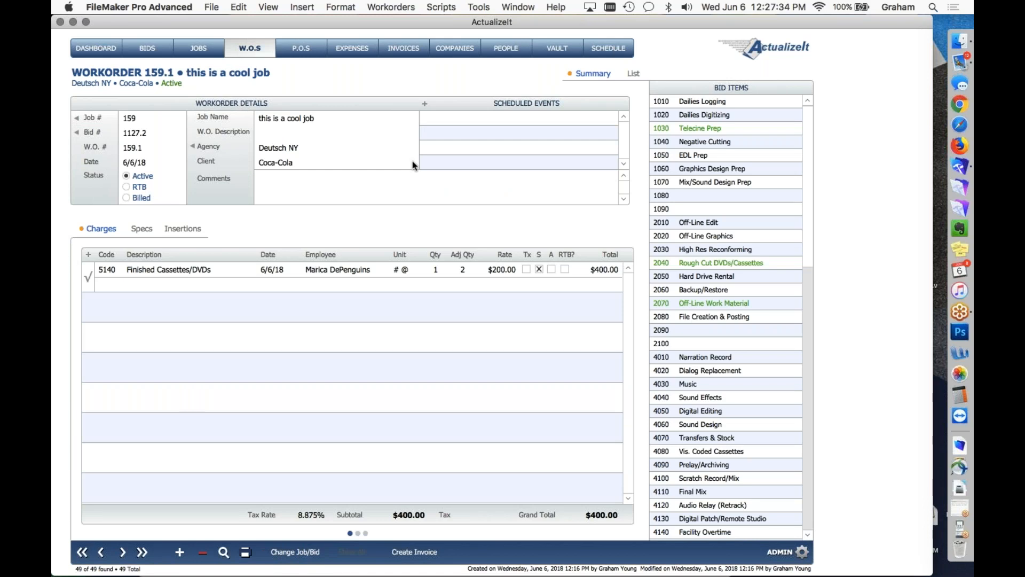
click(199, 48)
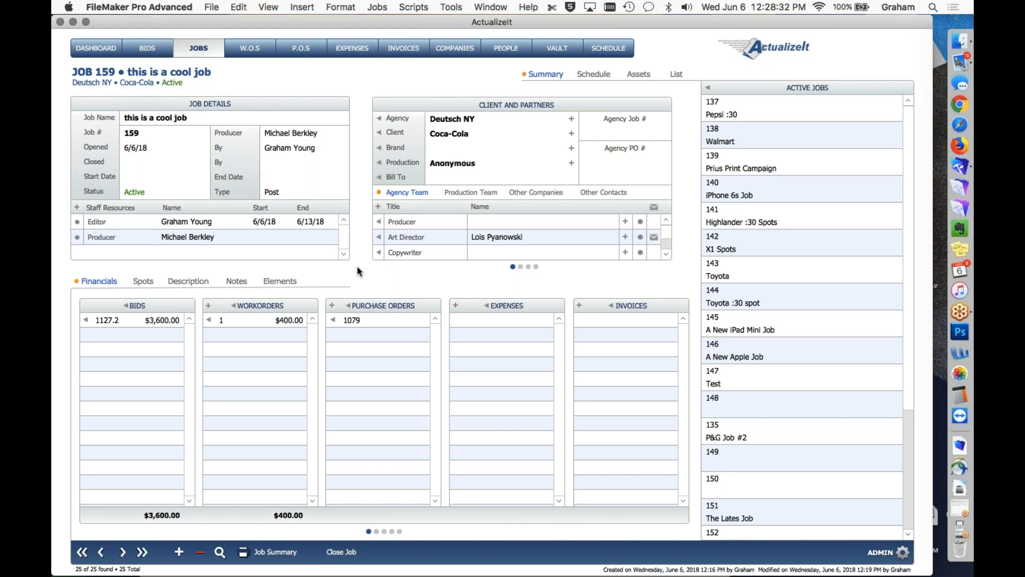
click(897, 553)
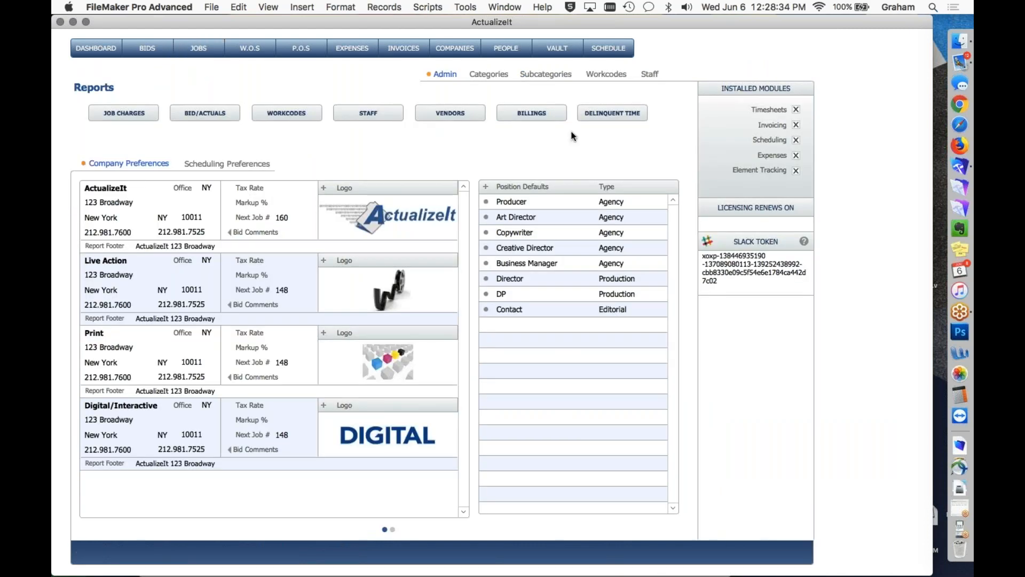
Examine the filter options of the Billings report and cancel the filter
click(123, 113)
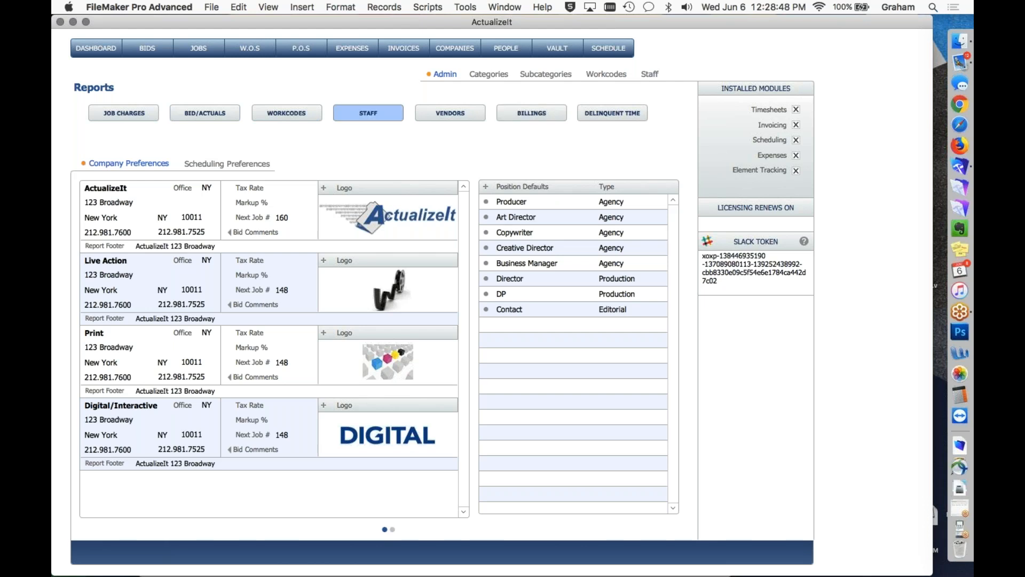
click(529, 112)
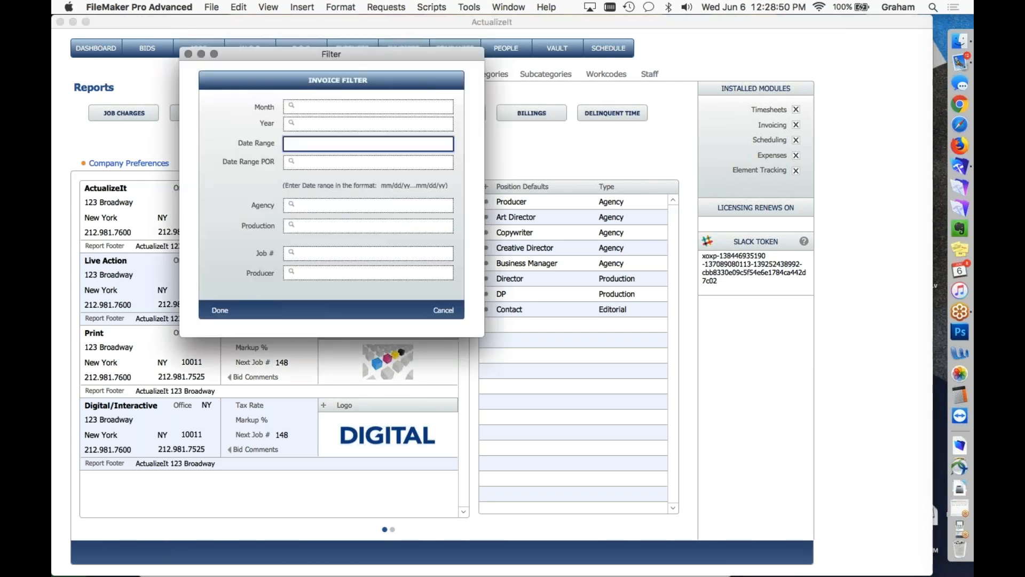
click(443, 311)
Run the Job Charges report as a job summary for the date range 6/1/2017...6/6/2018
click(120, 111)
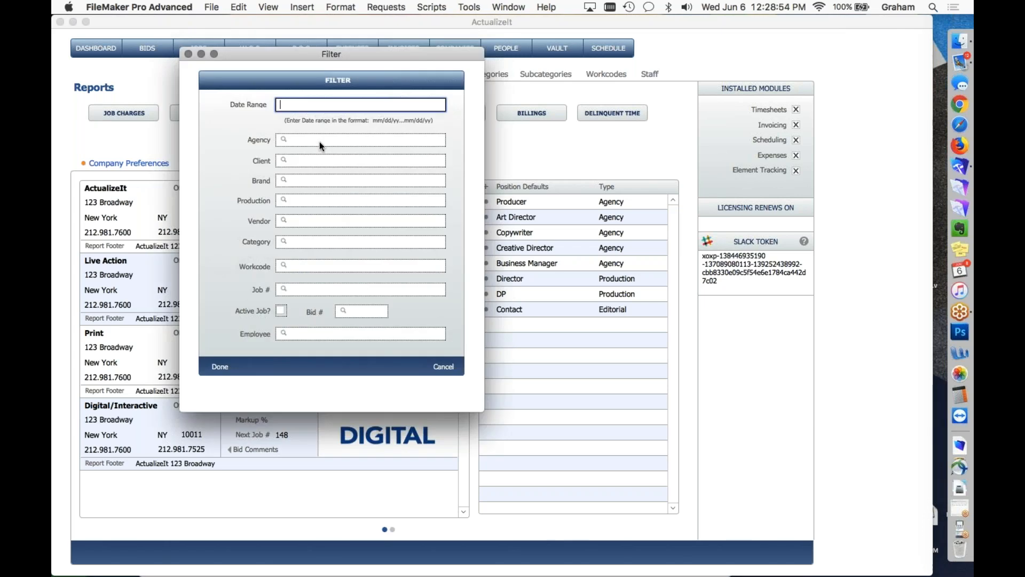
text(..)
key(super+minus)
click(290, 104)
key(BackSpace)
text(18)
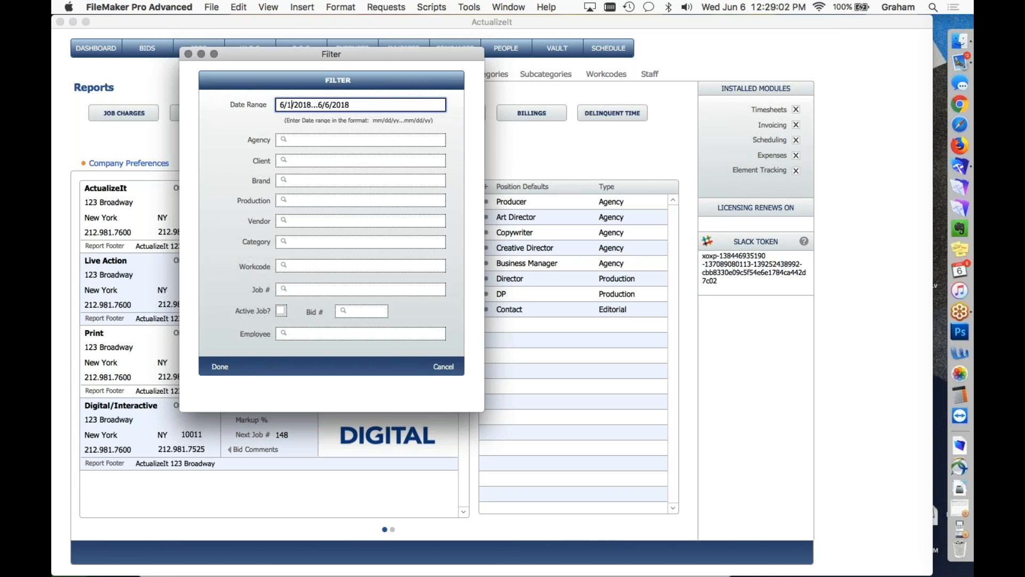
click(311, 104)
key(BackSpace)
text(7)
click(220, 368)
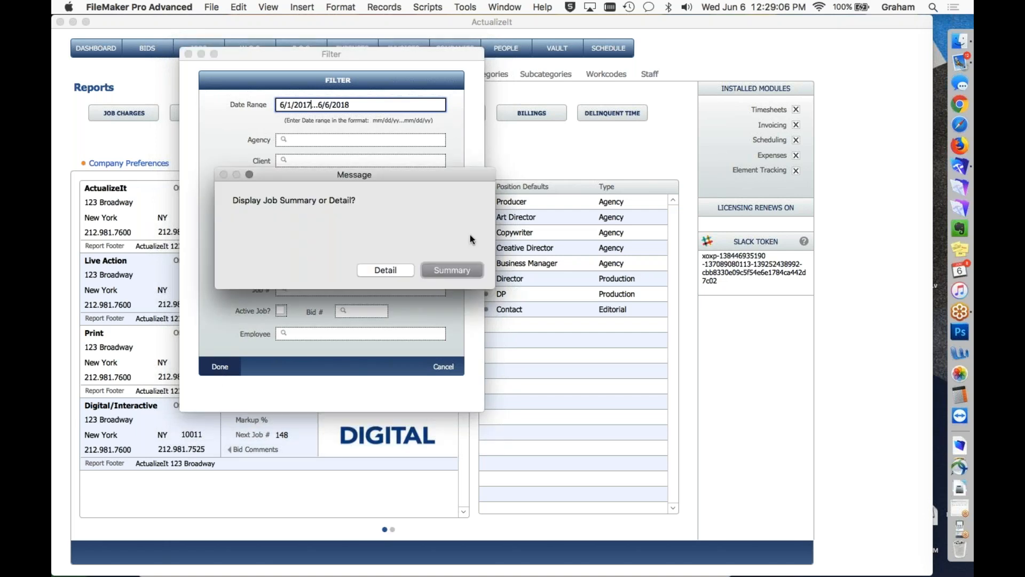
click(454, 269)
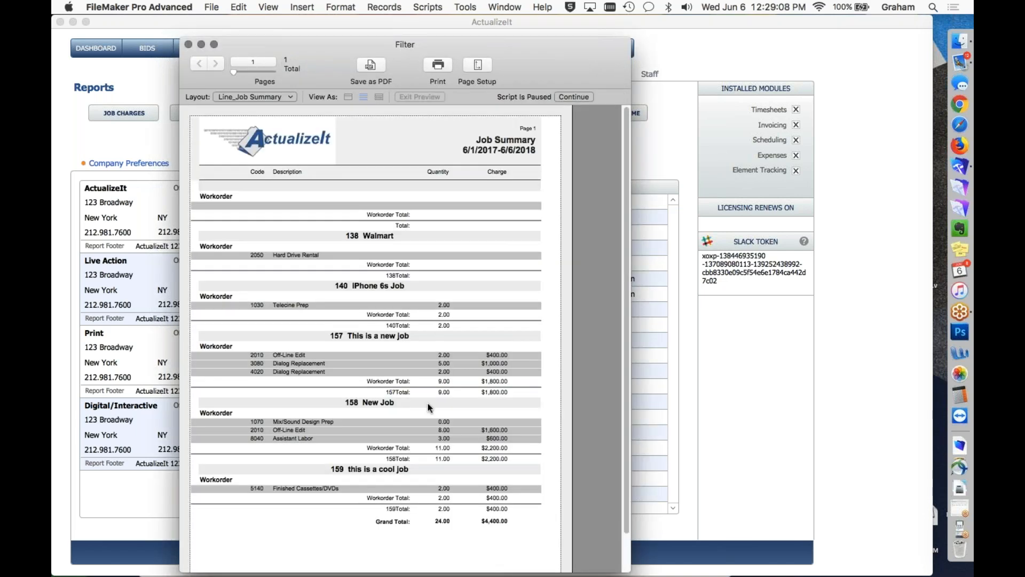
Close the job summary preview without printing it or exporting it to Excel
click(575, 96)
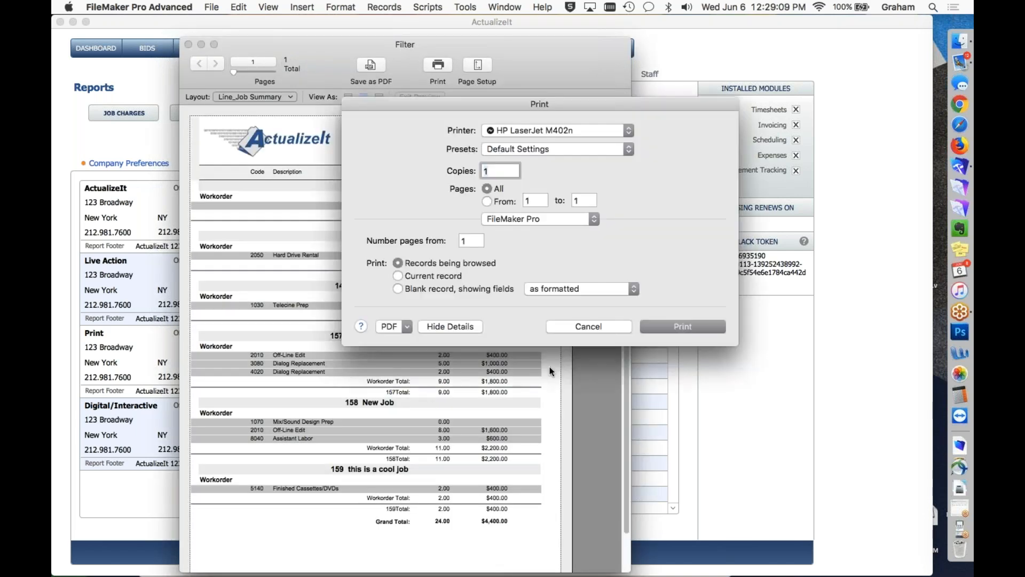
click(587, 327)
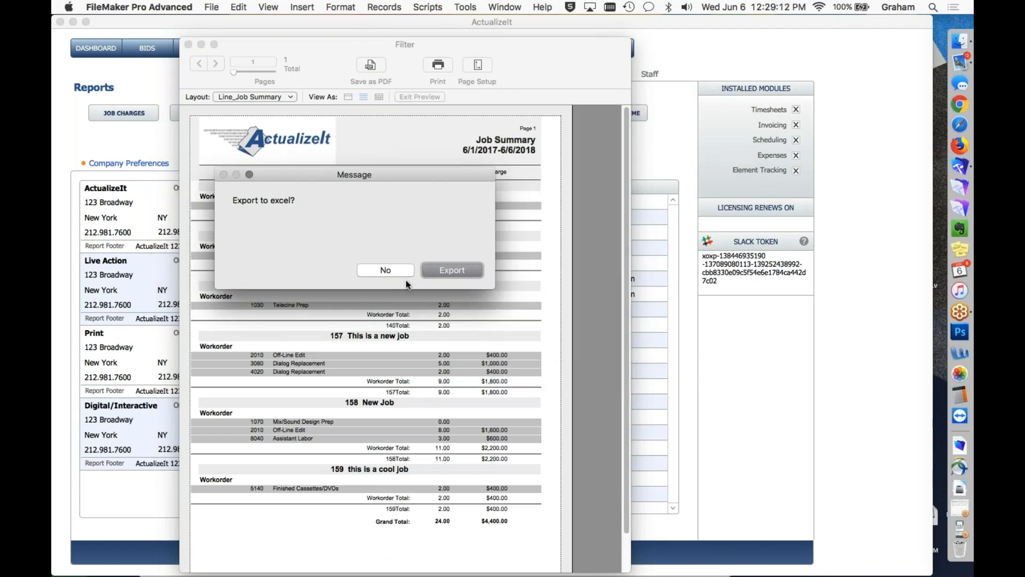
click(385, 270)
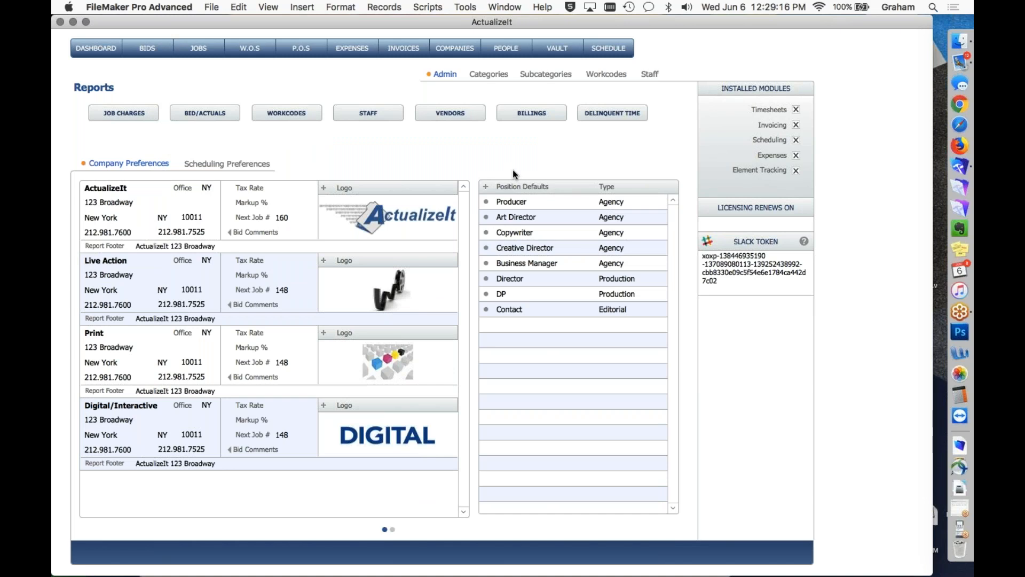
click(124, 113)
Open staff record 120 from the staff list to view its details, and return to job 159
click(649, 72)
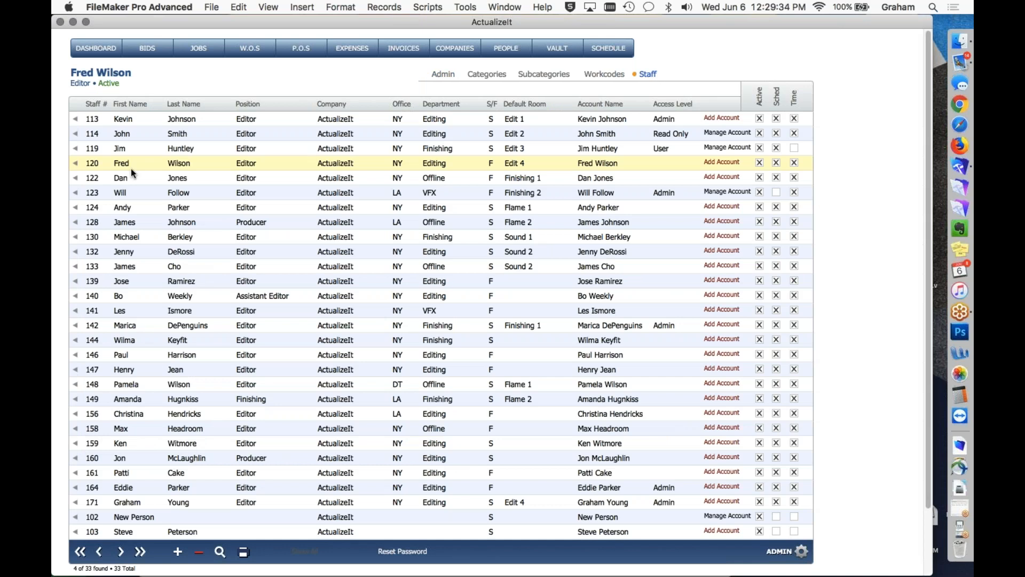
click(75, 163)
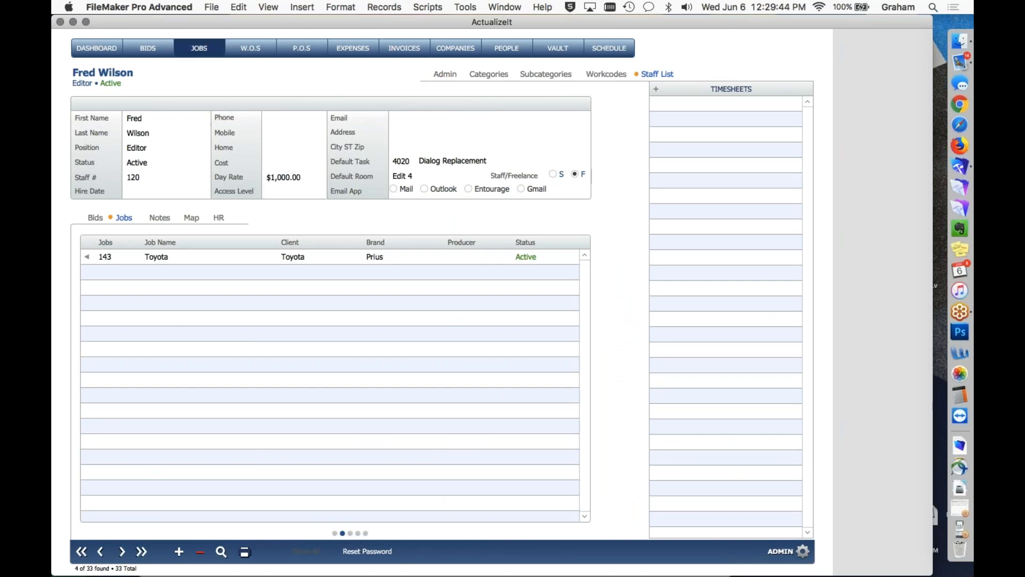
click(201, 50)
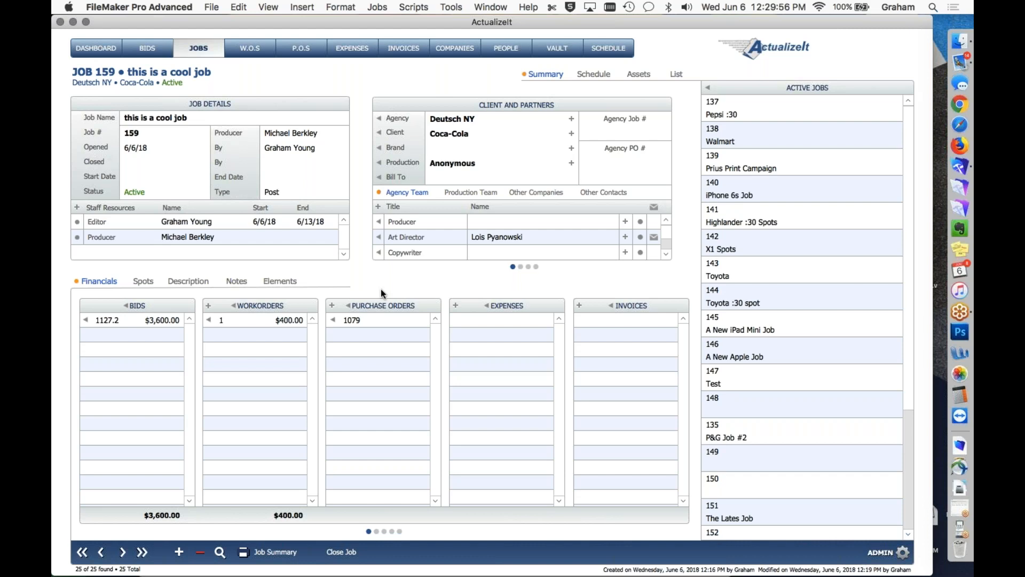
Open the admin workcodes list, look through the Post workcodes and show the workcodes of all types
click(886, 555)
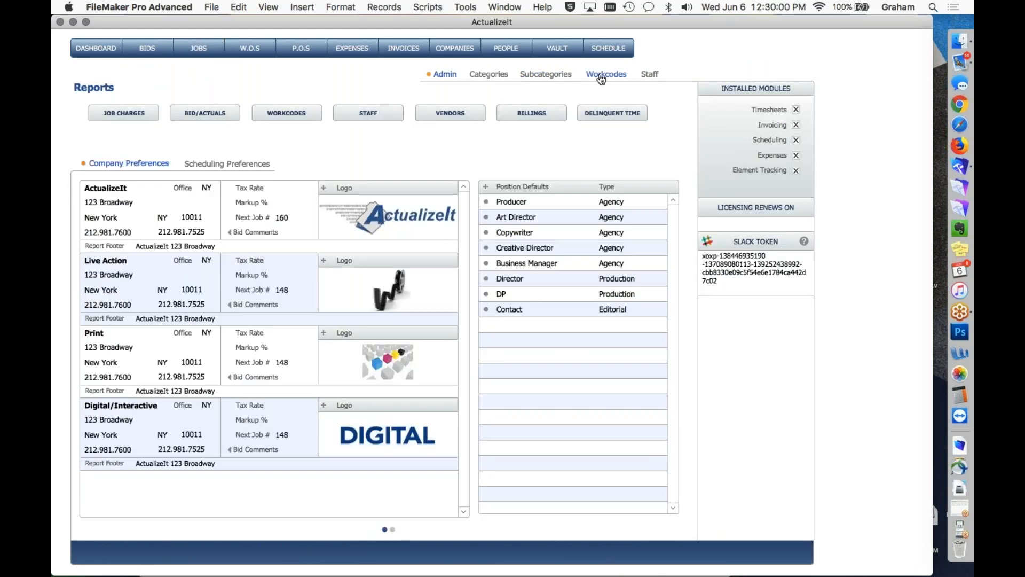
click(602, 78)
scroll(510, 327, down, 15)
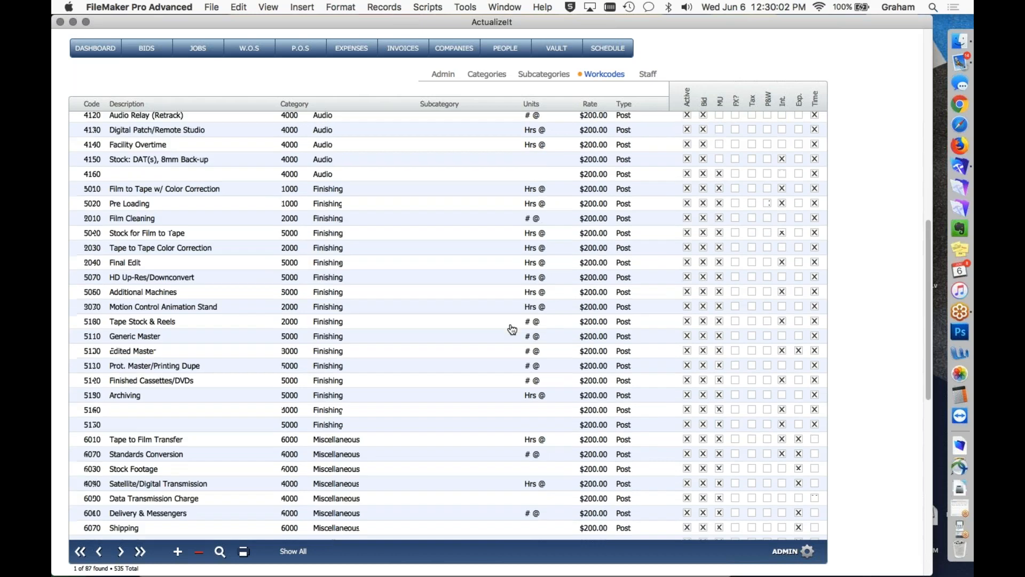
scroll(512, 329, up, 3)
key(super+j)
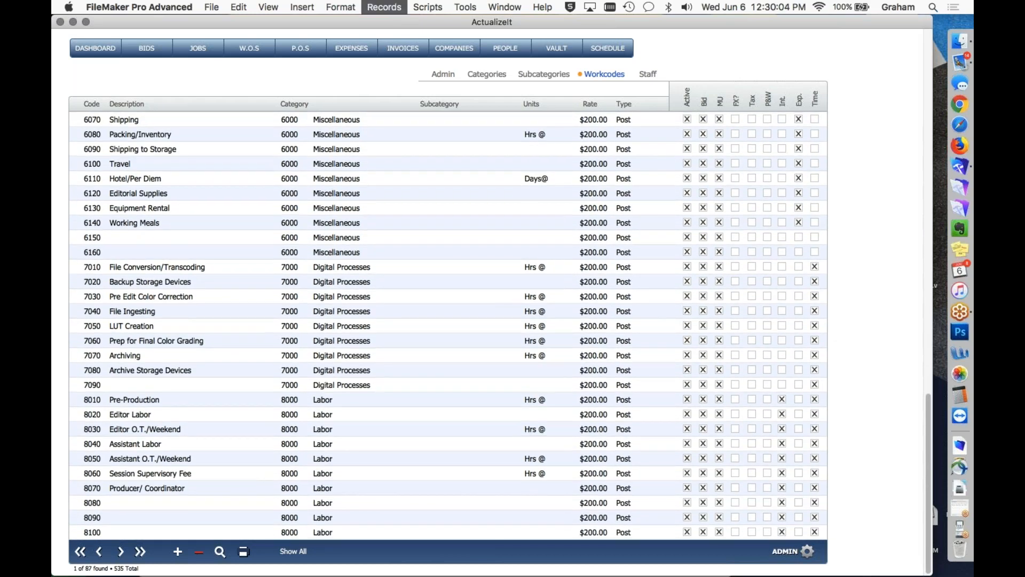
Examine the Live Action and Standard workcodes with their categories, subcategories and units in the full list
scroll(569, 260, down, 20)
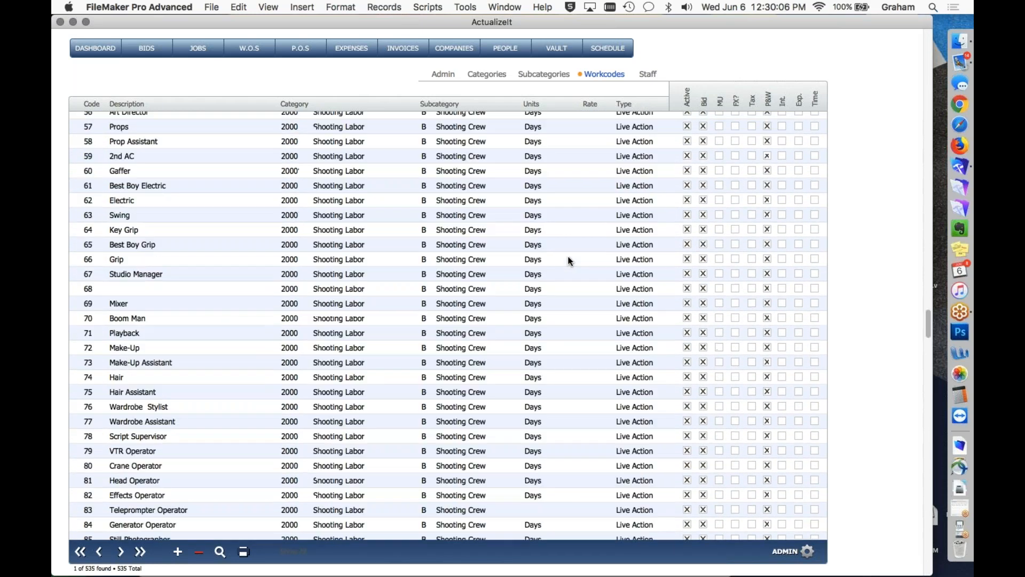
scroll(569, 261, up, 20)
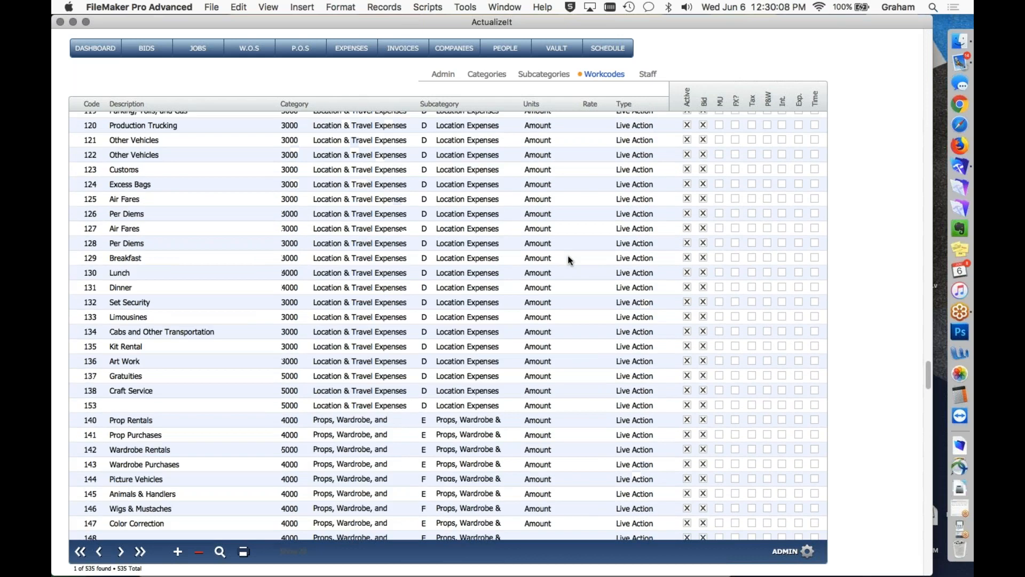
scroll(569, 260, up, 15)
scroll(569, 261, down, 15)
scroll(569, 260, up, 8)
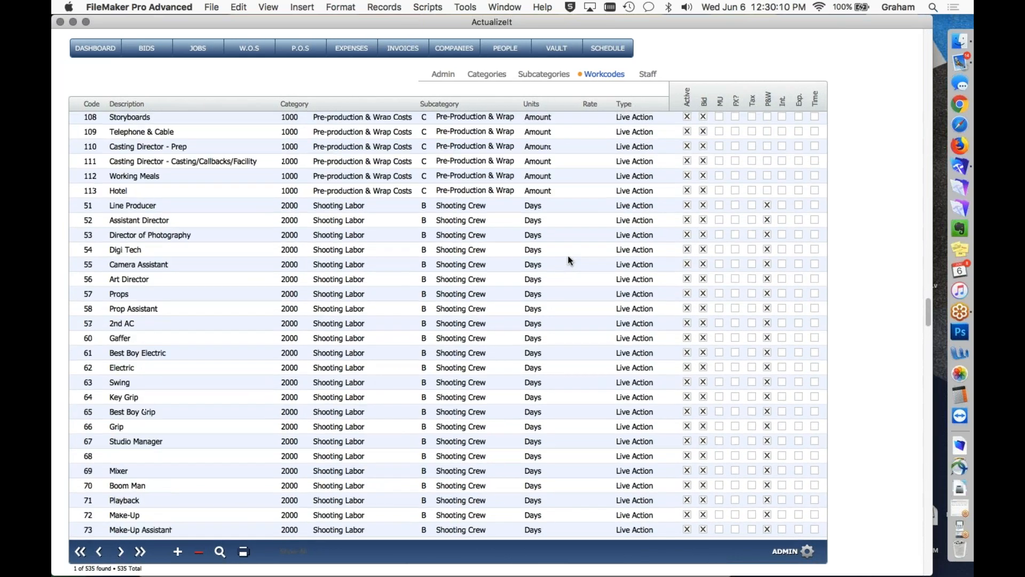
scroll(569, 260, up, 15)
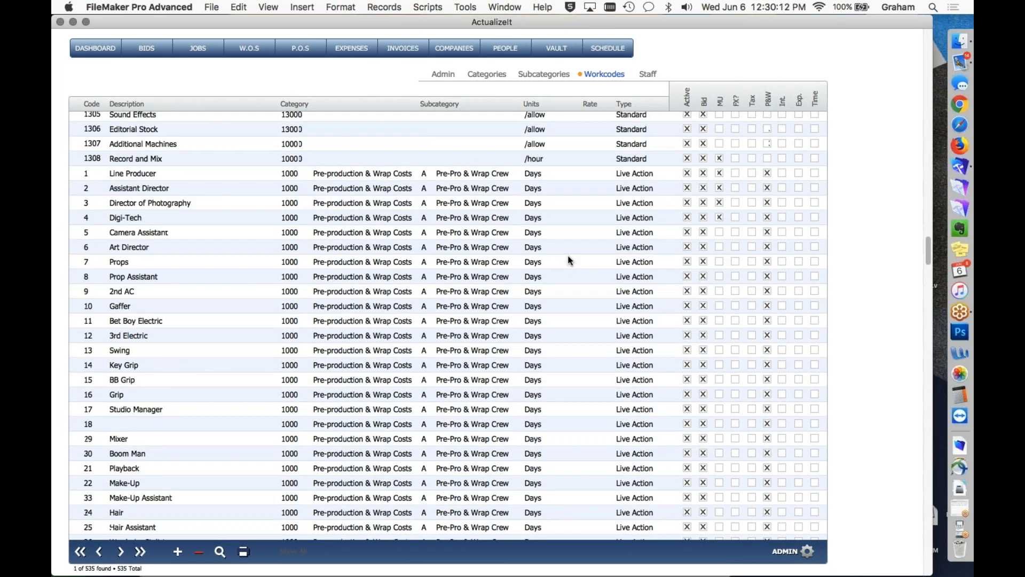
scroll(569, 261, up, 1)
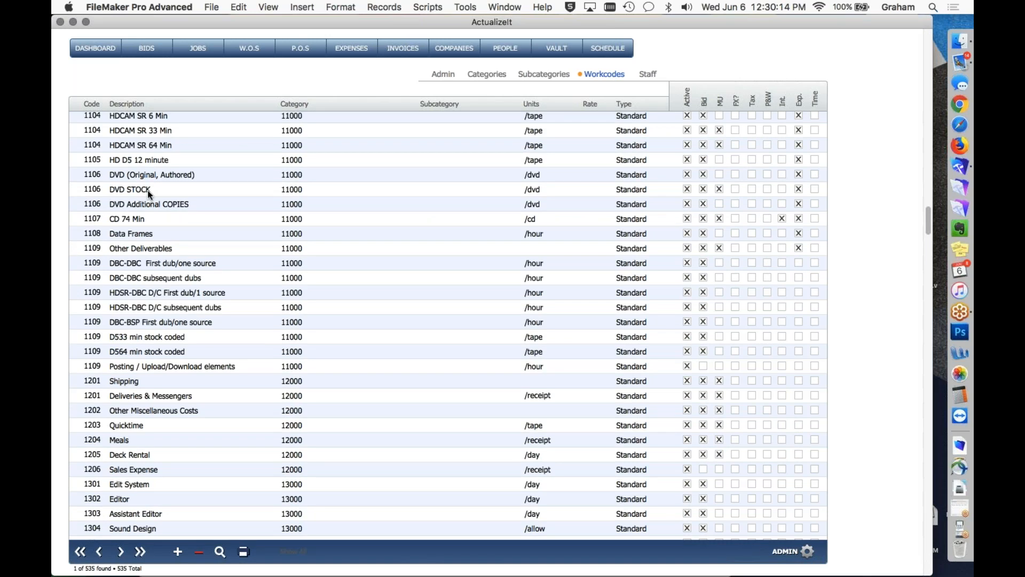
scroll(184, 245, up, 6)
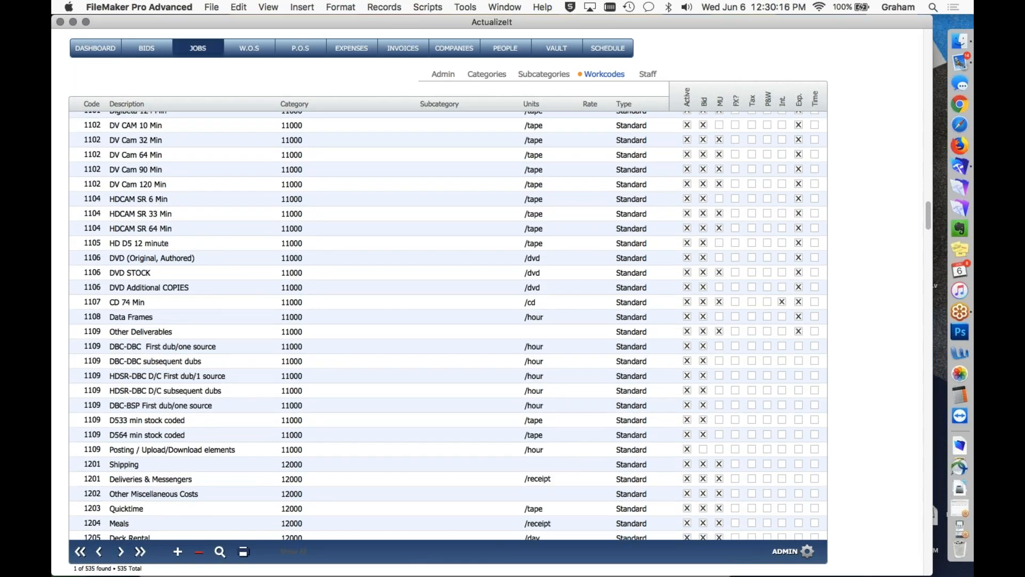
Create a new bid of type Standard in a new bid group
click(147, 48)
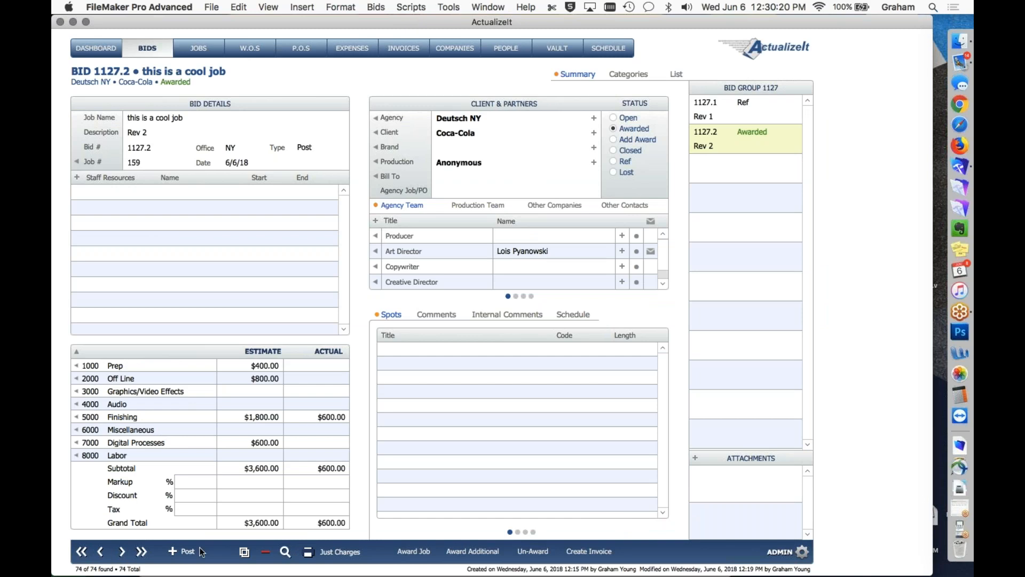
click(199, 550)
click(197, 534)
click(175, 551)
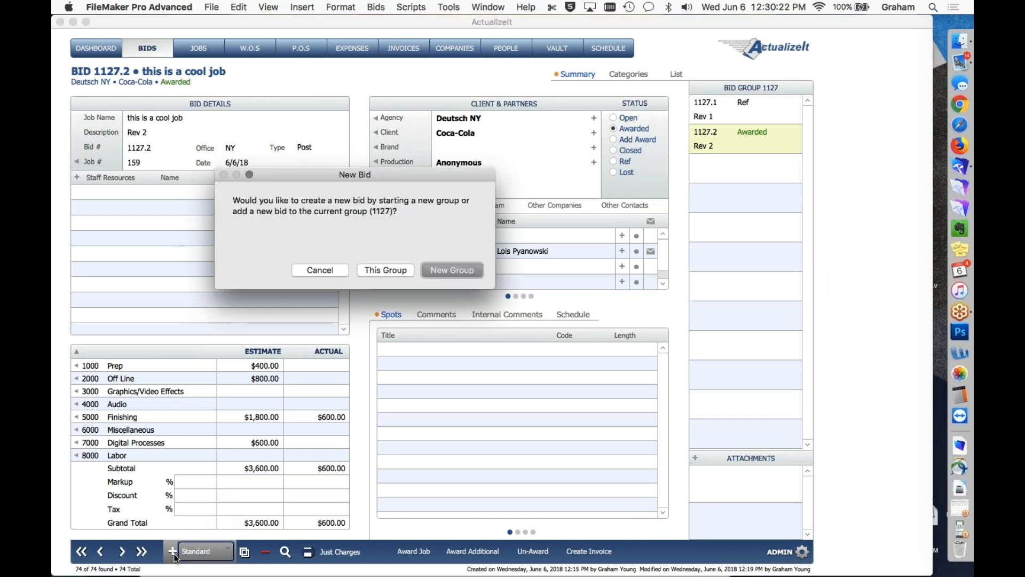
click(452, 270)
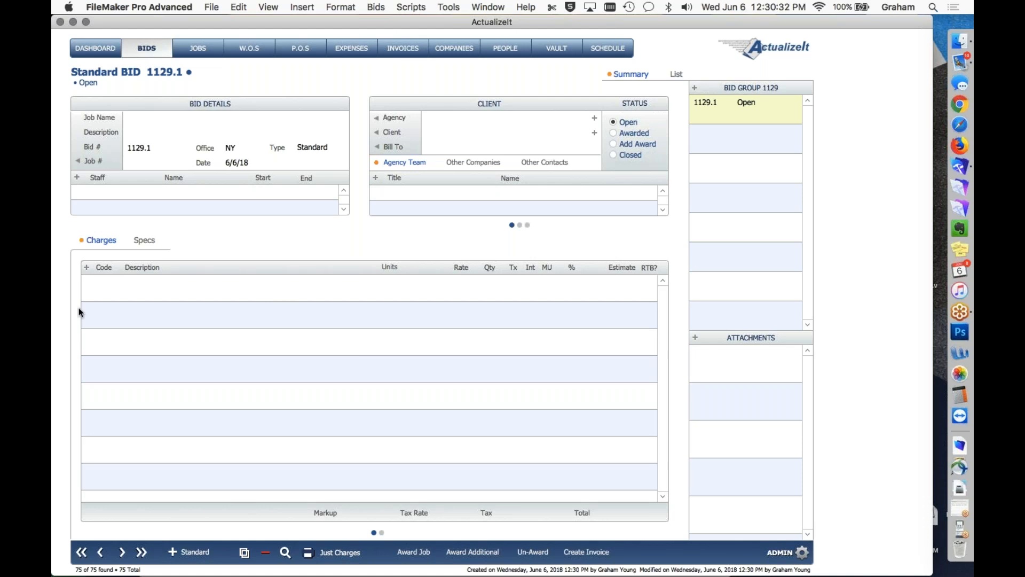
Add an empty charge line to the Standard bid and browse its workcode choices without picking one
click(86, 267)
click(447, 269)
scroll(150, 379, down, 10)
scroll(151, 379, up, 2)
scroll(151, 382, down, 15)
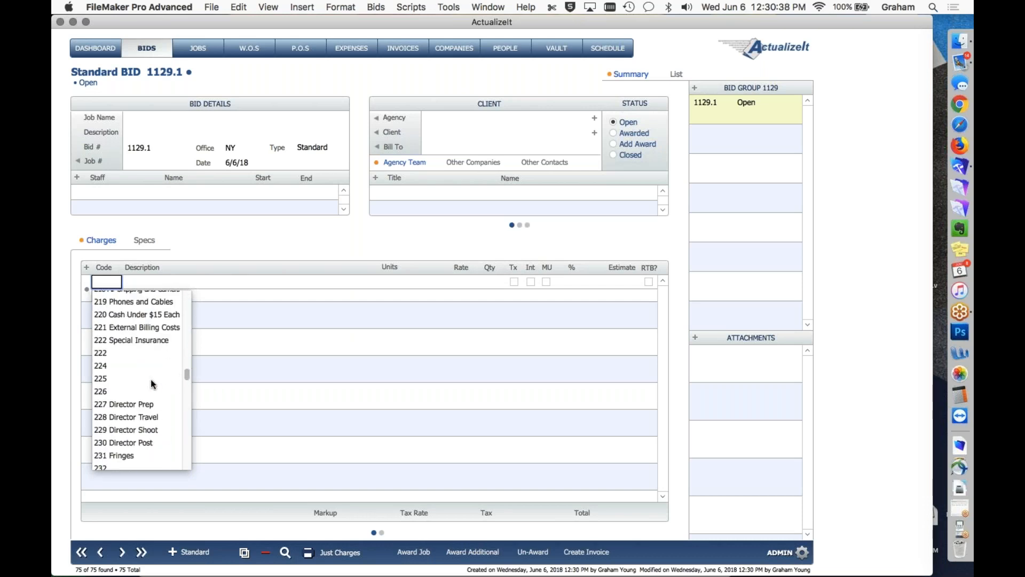
scroll(151, 379, down, 15)
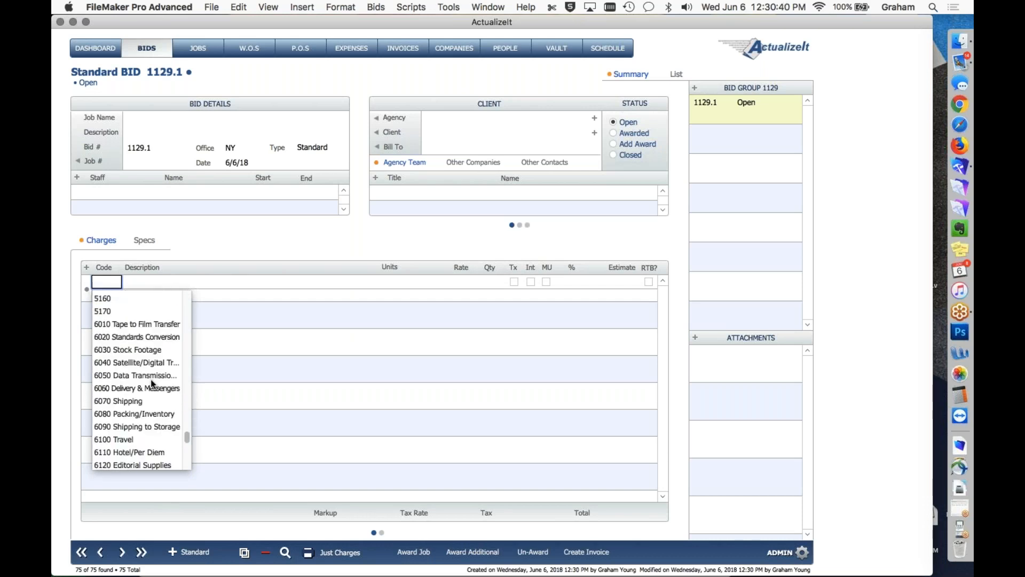
click(300, 300)
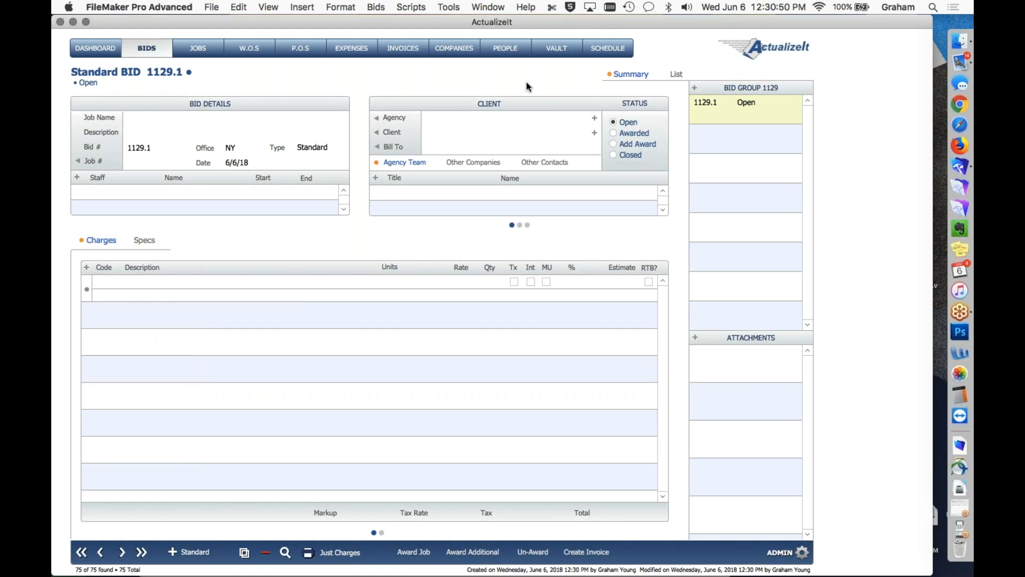
Go back through the bids preceding the Standard bid and return to bid 1127.2
click(101, 553)
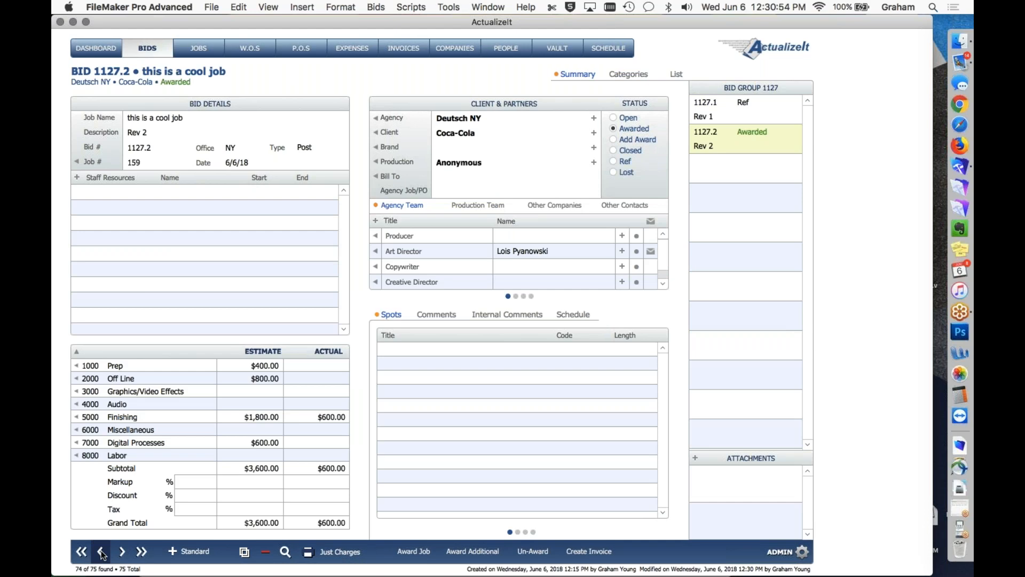
click(101, 552)
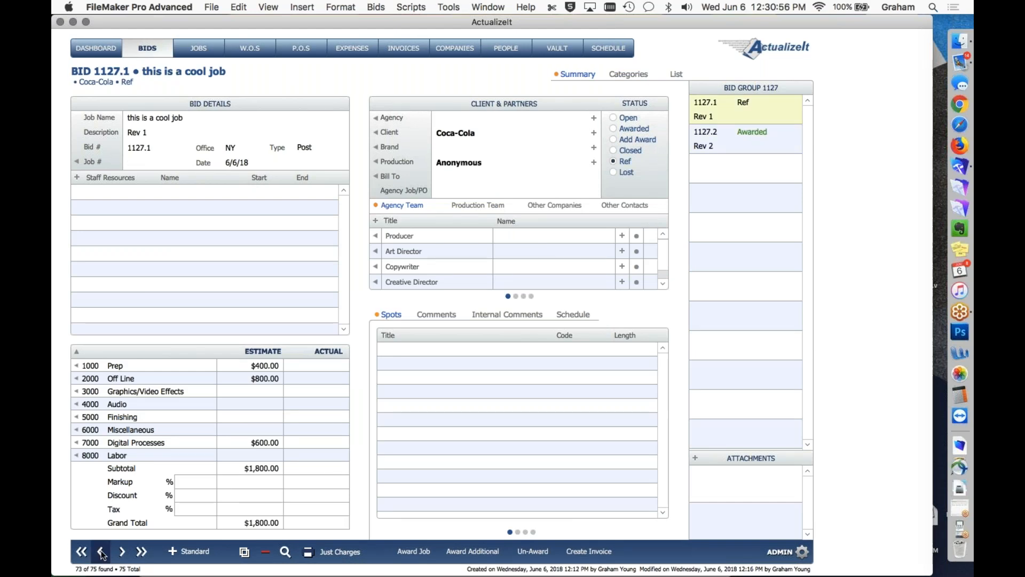
click(101, 552)
click(122, 553)
click(122, 552)
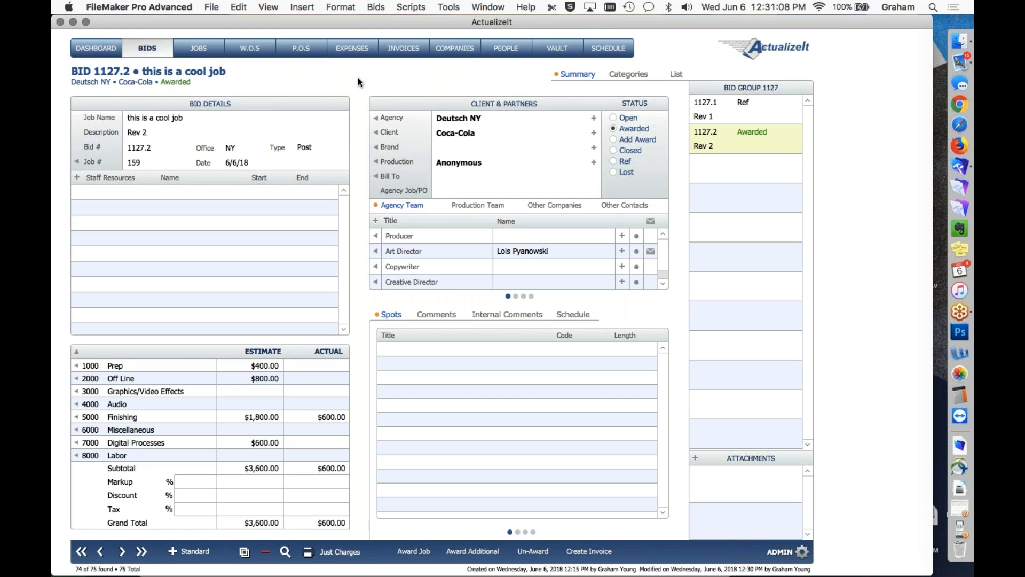
Switch the dashboard's company to Print and back to ActualizeIt
click(93, 52)
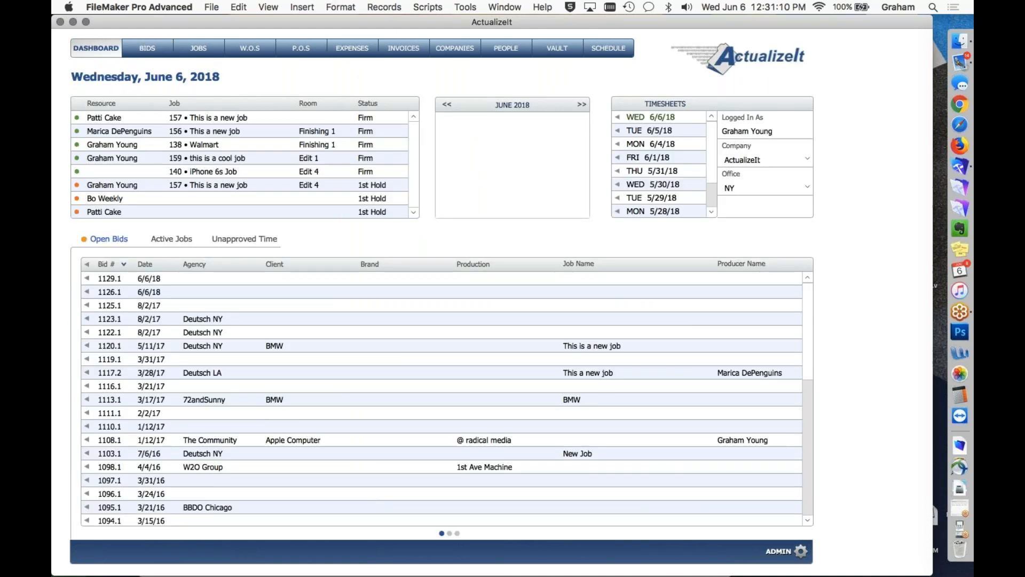
click(777, 163)
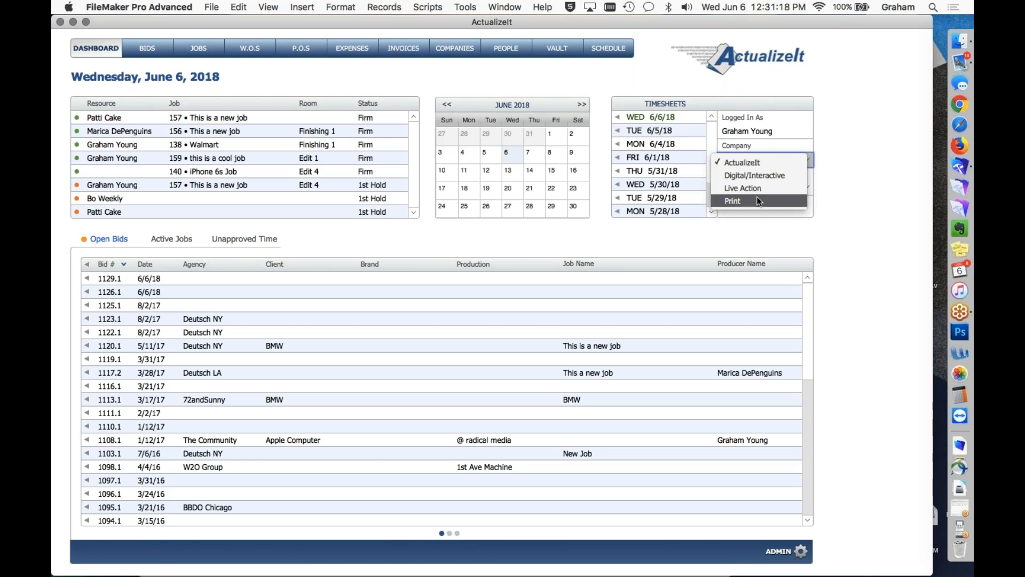
click(757, 198)
click(752, 159)
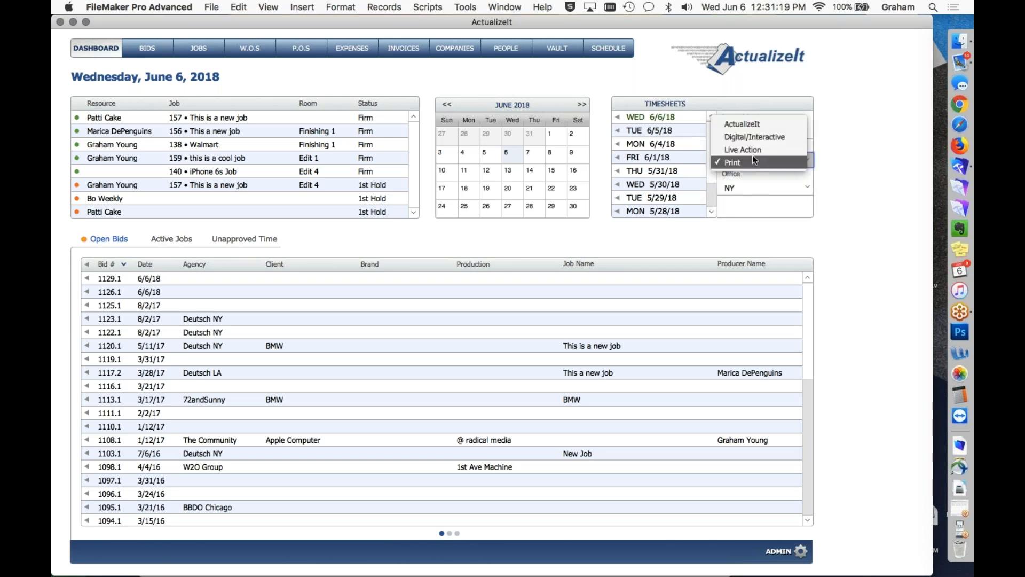
click(765, 124)
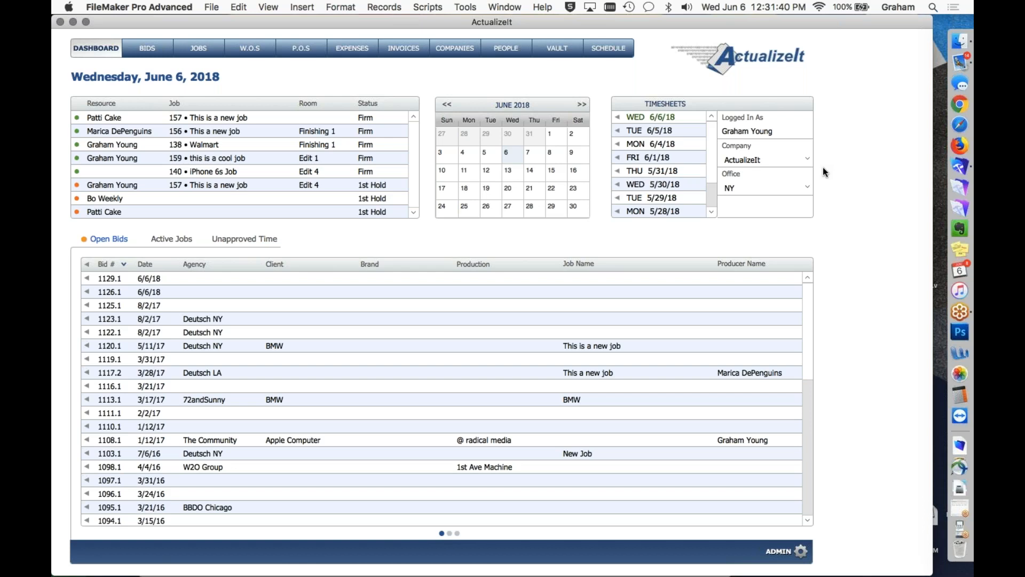
click(830, 253)
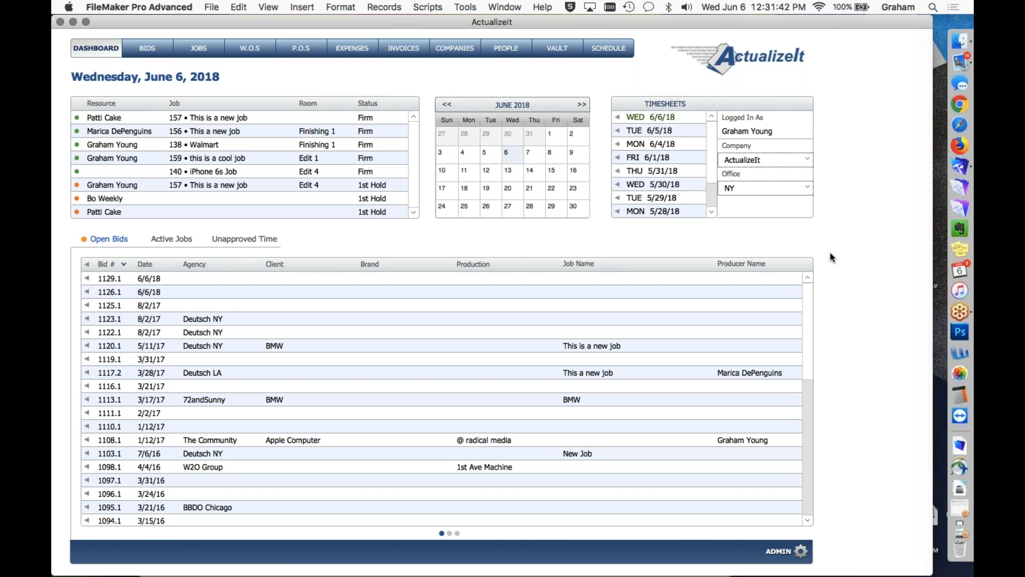
Go to job 159 and open the staff list from the admin area
click(207, 56)
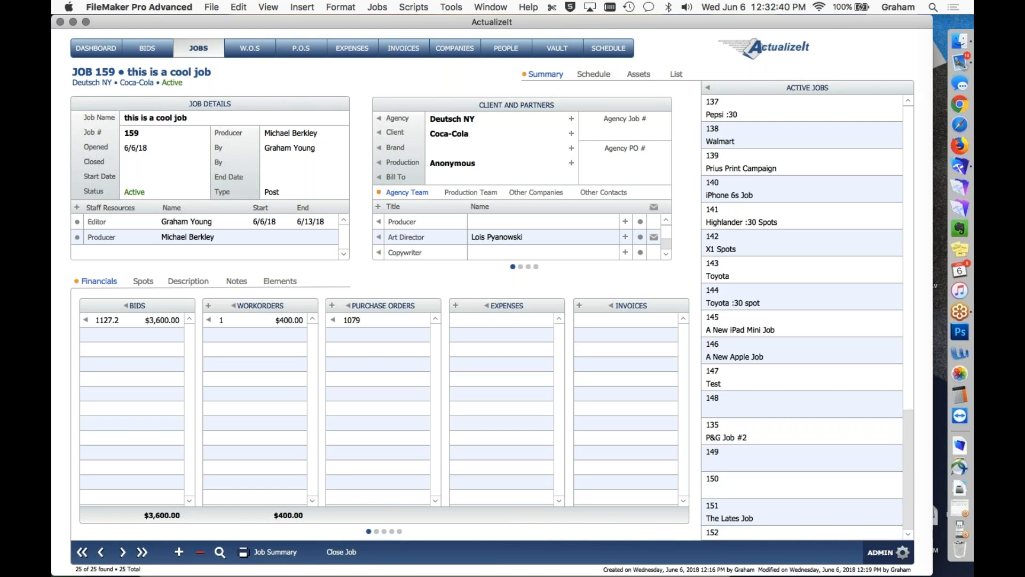
click(886, 552)
click(649, 75)
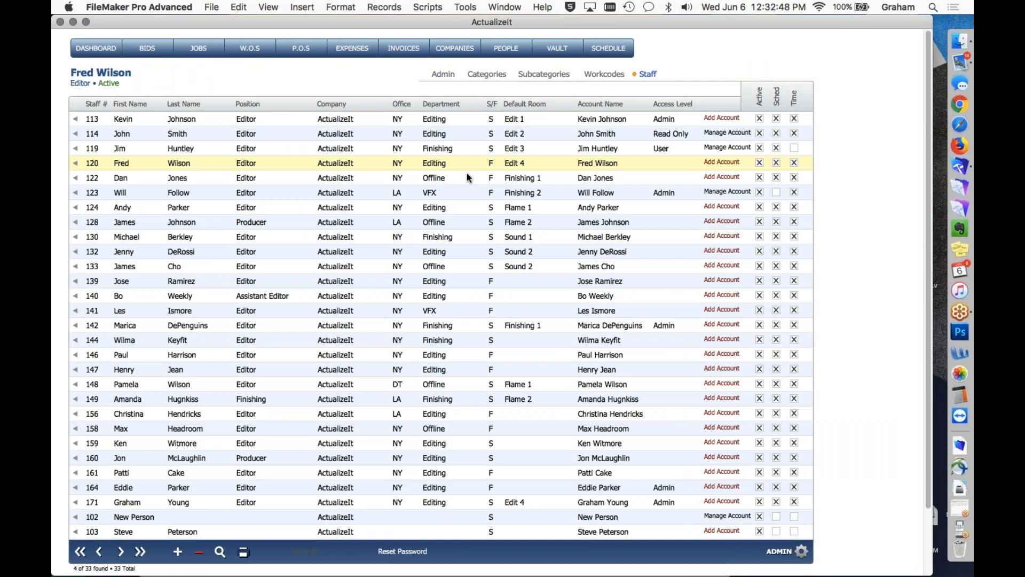
Review the staff list and the admin overview with its reports and company preferences, ending on the dashboard
scroll(466, 177, down, 5)
scroll(467, 177, up, 5)
scroll(565, 200, down, 3)
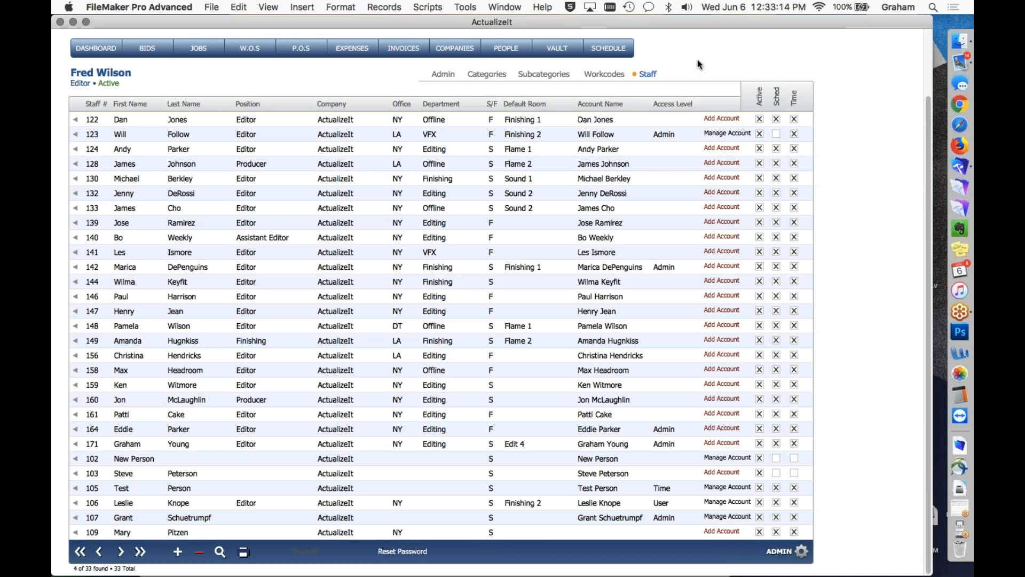
click(442, 75)
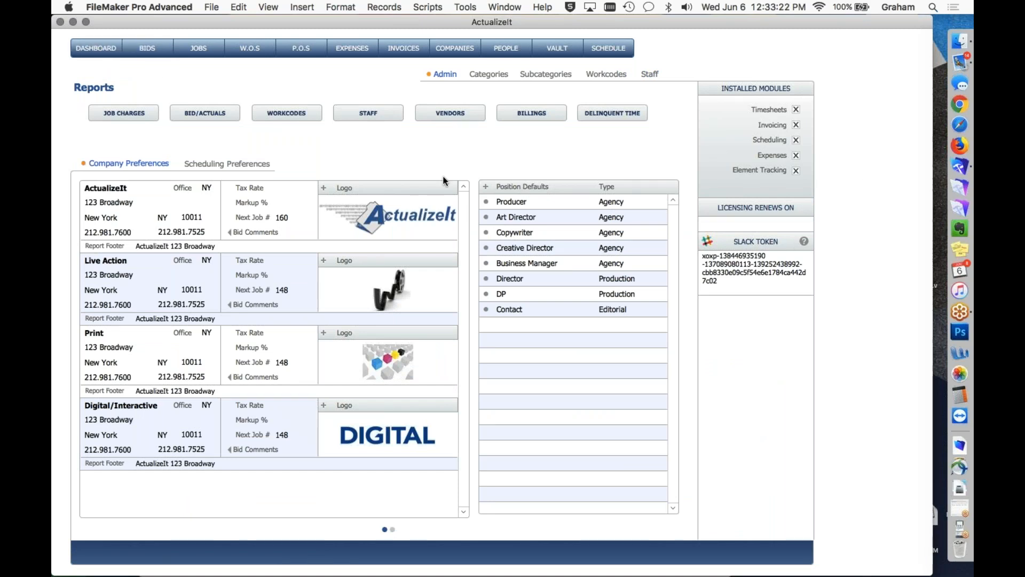
click(110, 54)
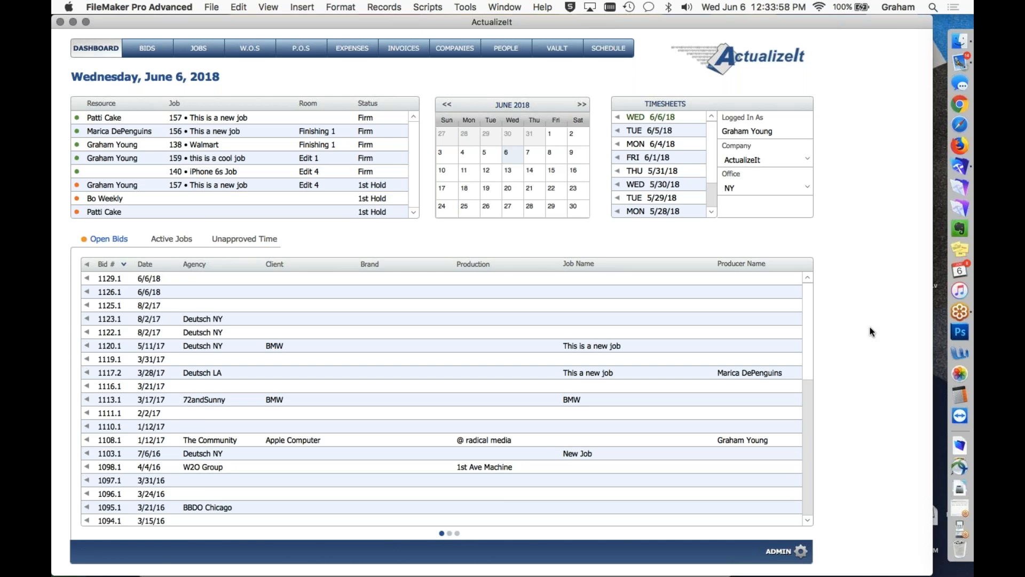
click(959, 526)
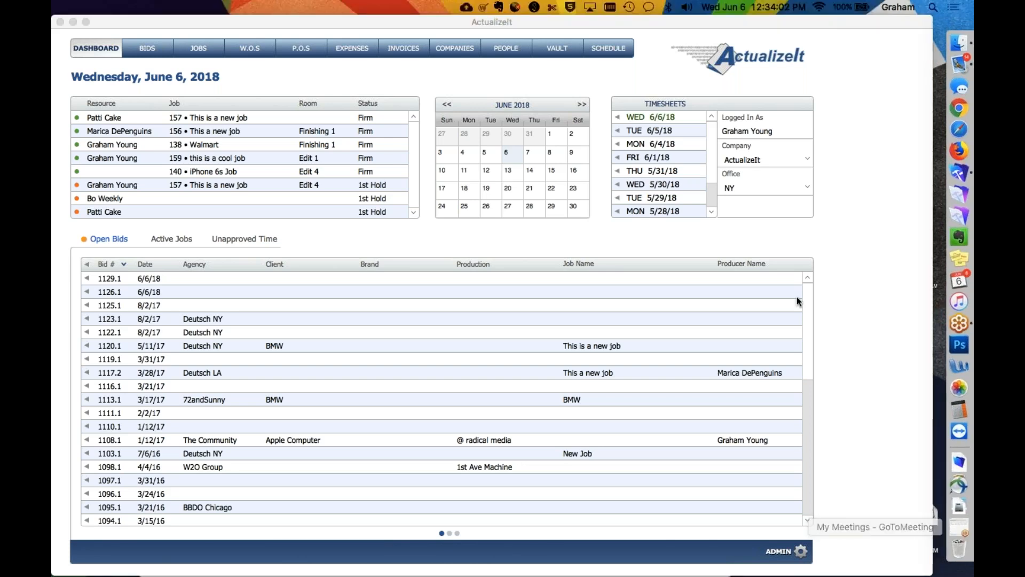
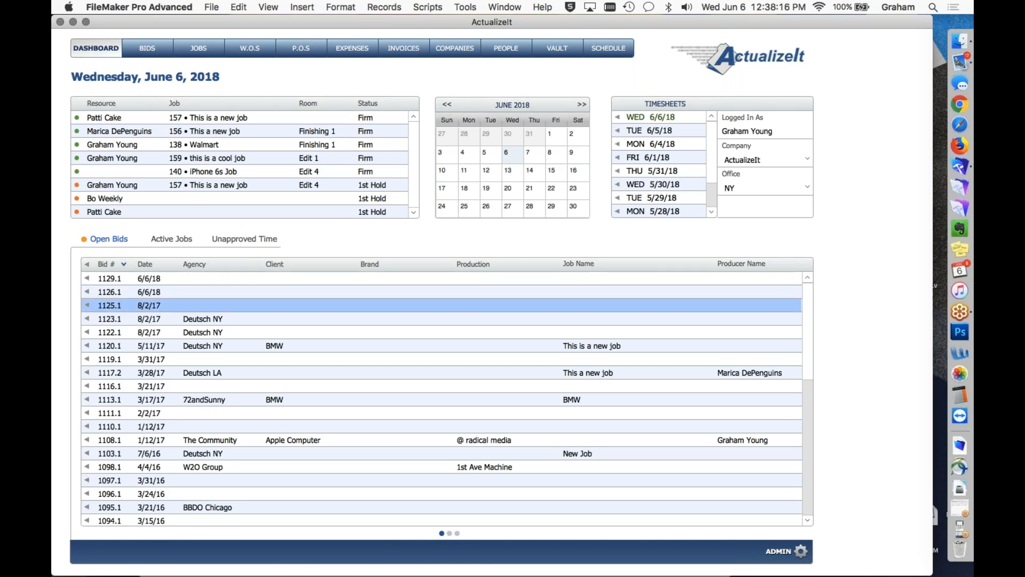
click(959, 527)
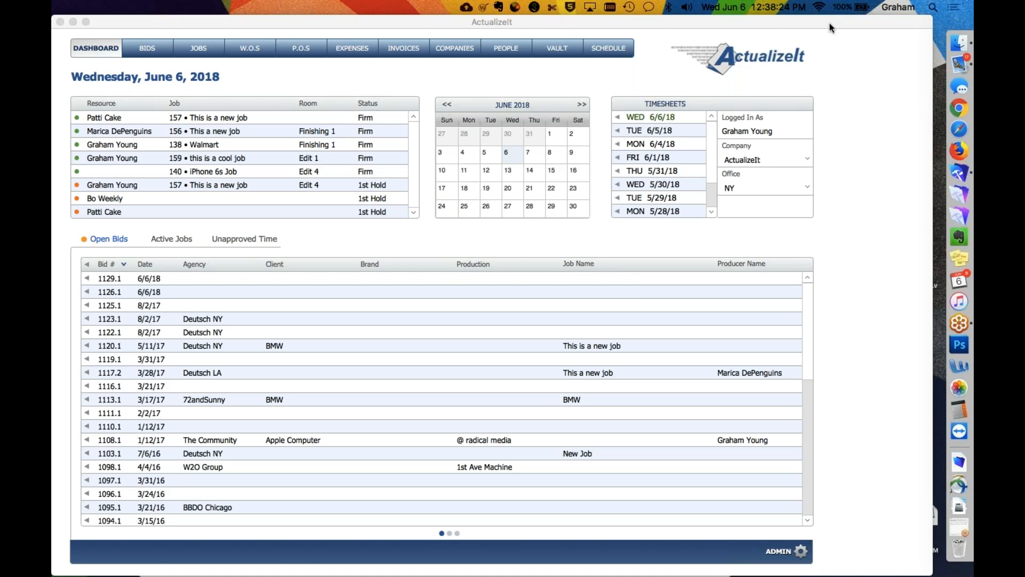
click(760, 29)
click(852, 144)
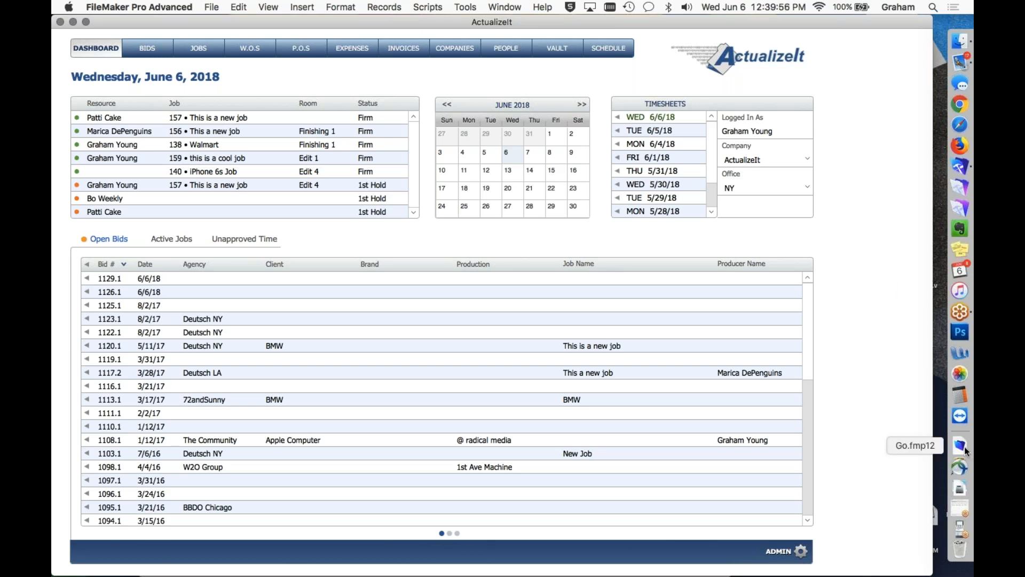
click(961, 528)
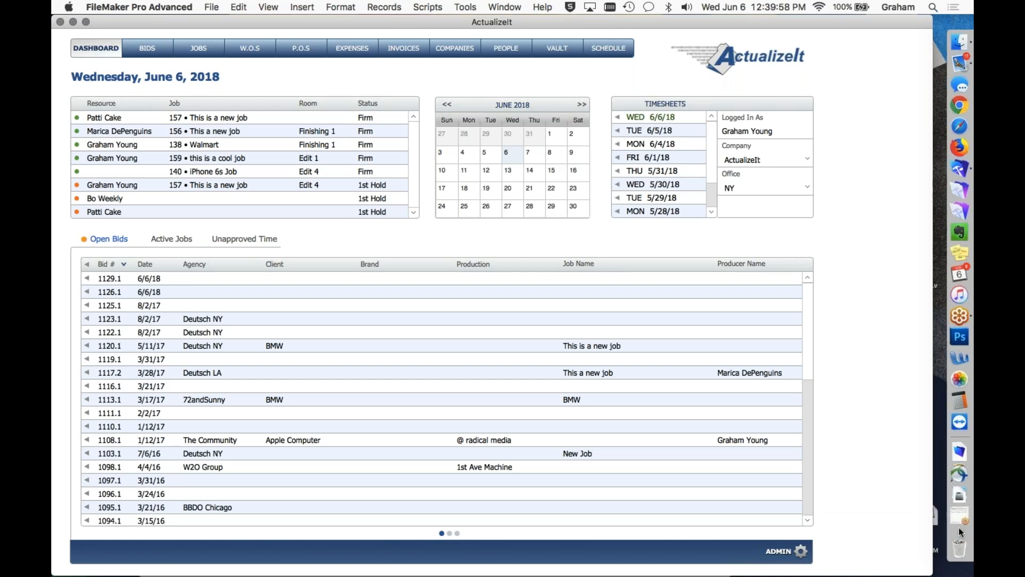